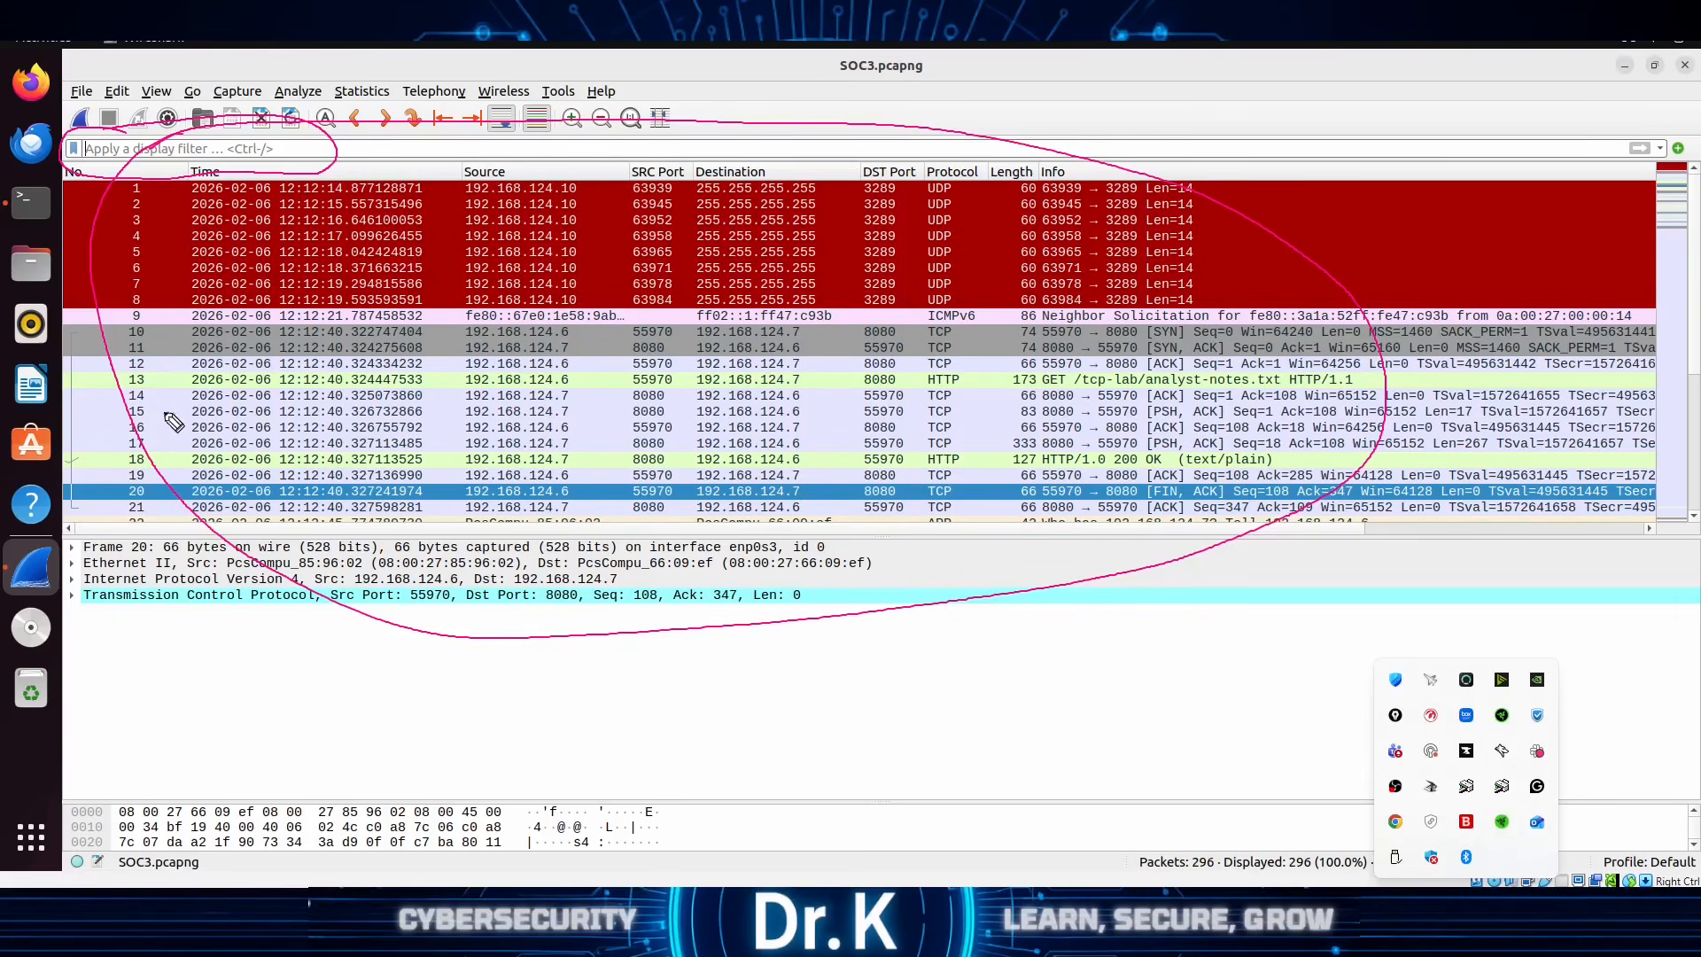
Step: Filter the packet list with the display filter http
{"action": "key", "text": "Escape"}
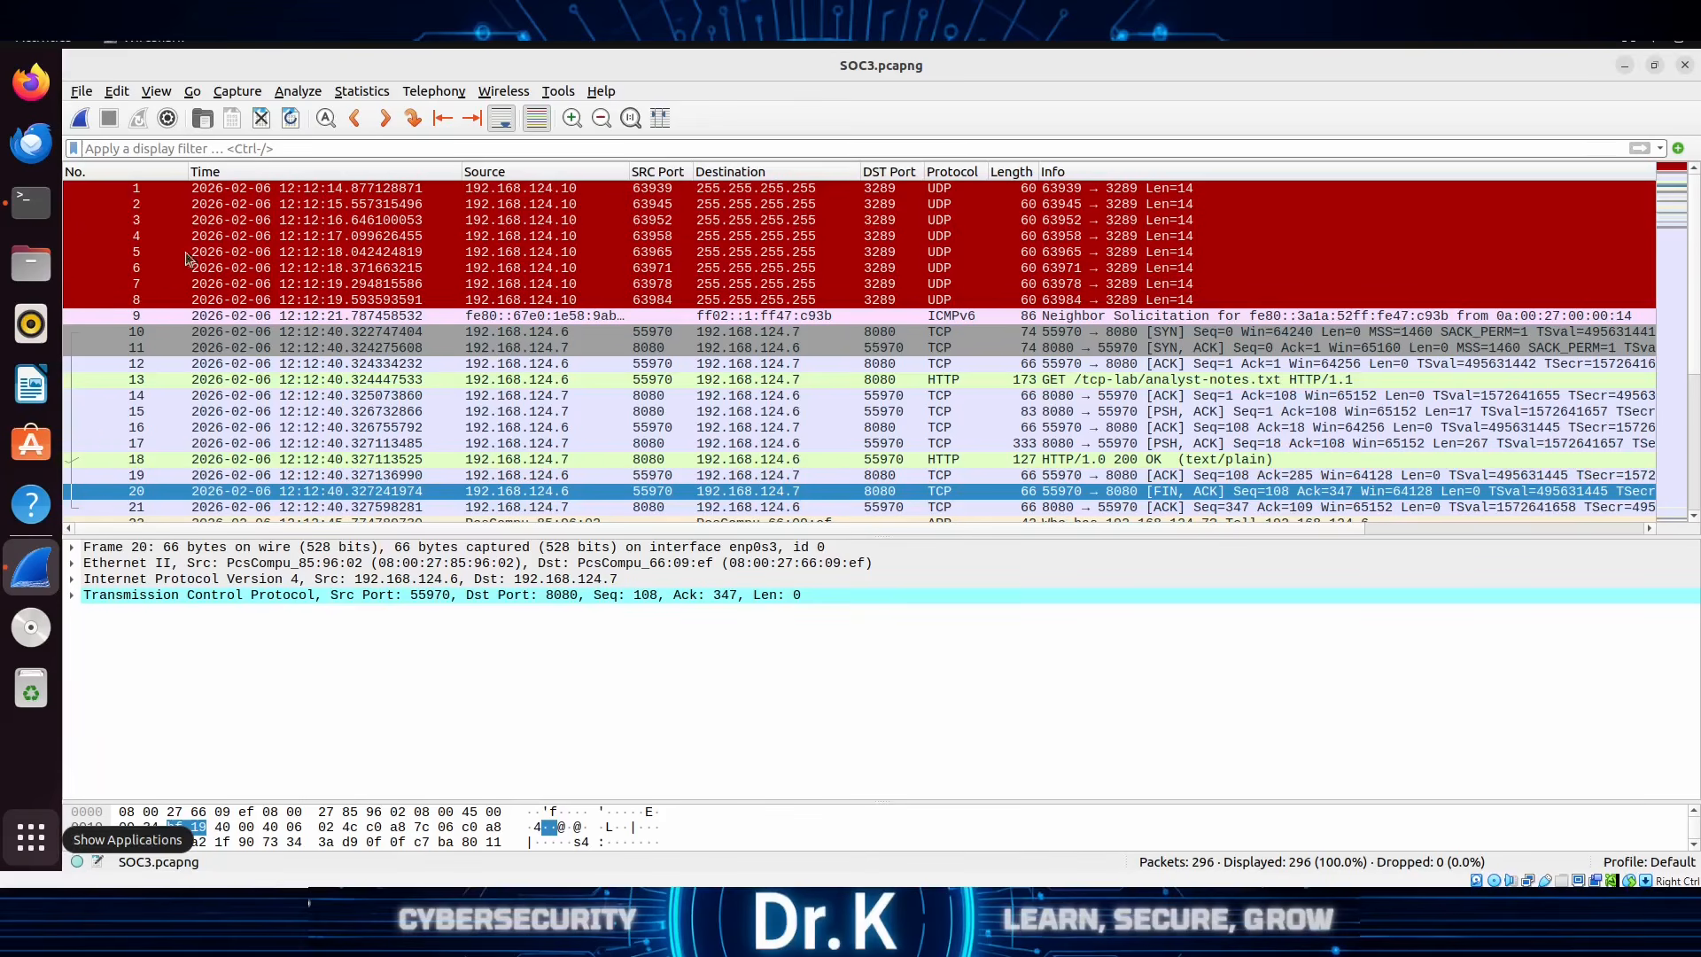
{"action": "left_click", "coordinate": [259, 148]}
{"action": "type", "text": "http"}
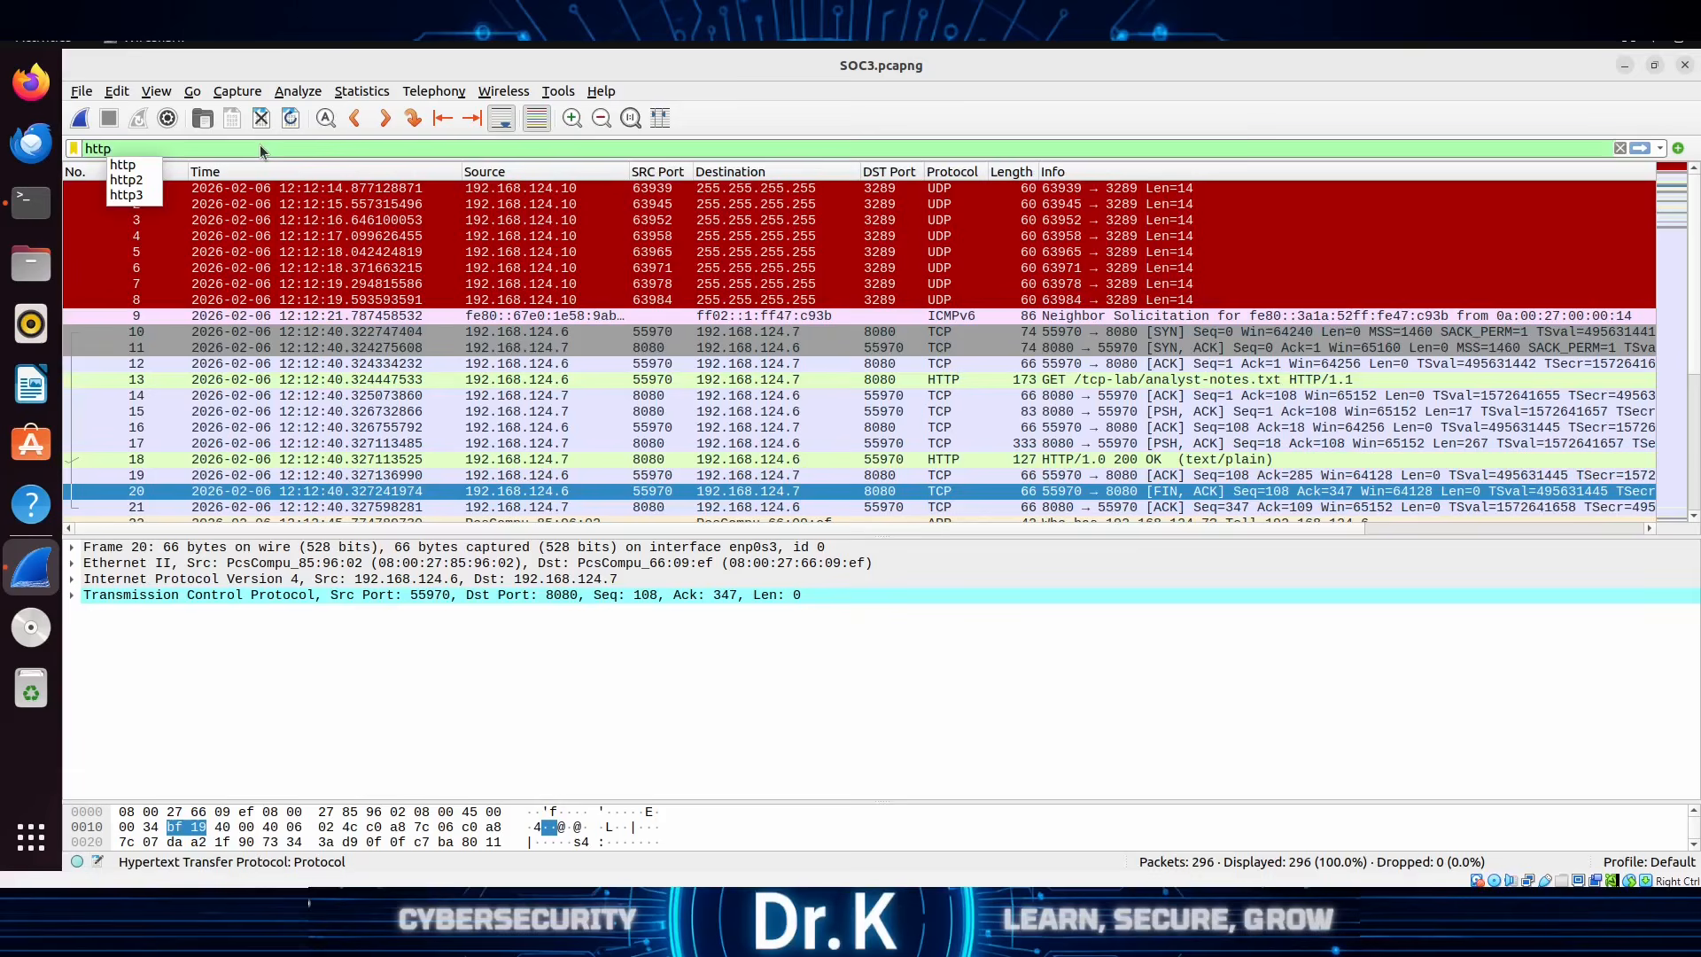
{"action": "key", "text": "Return"}
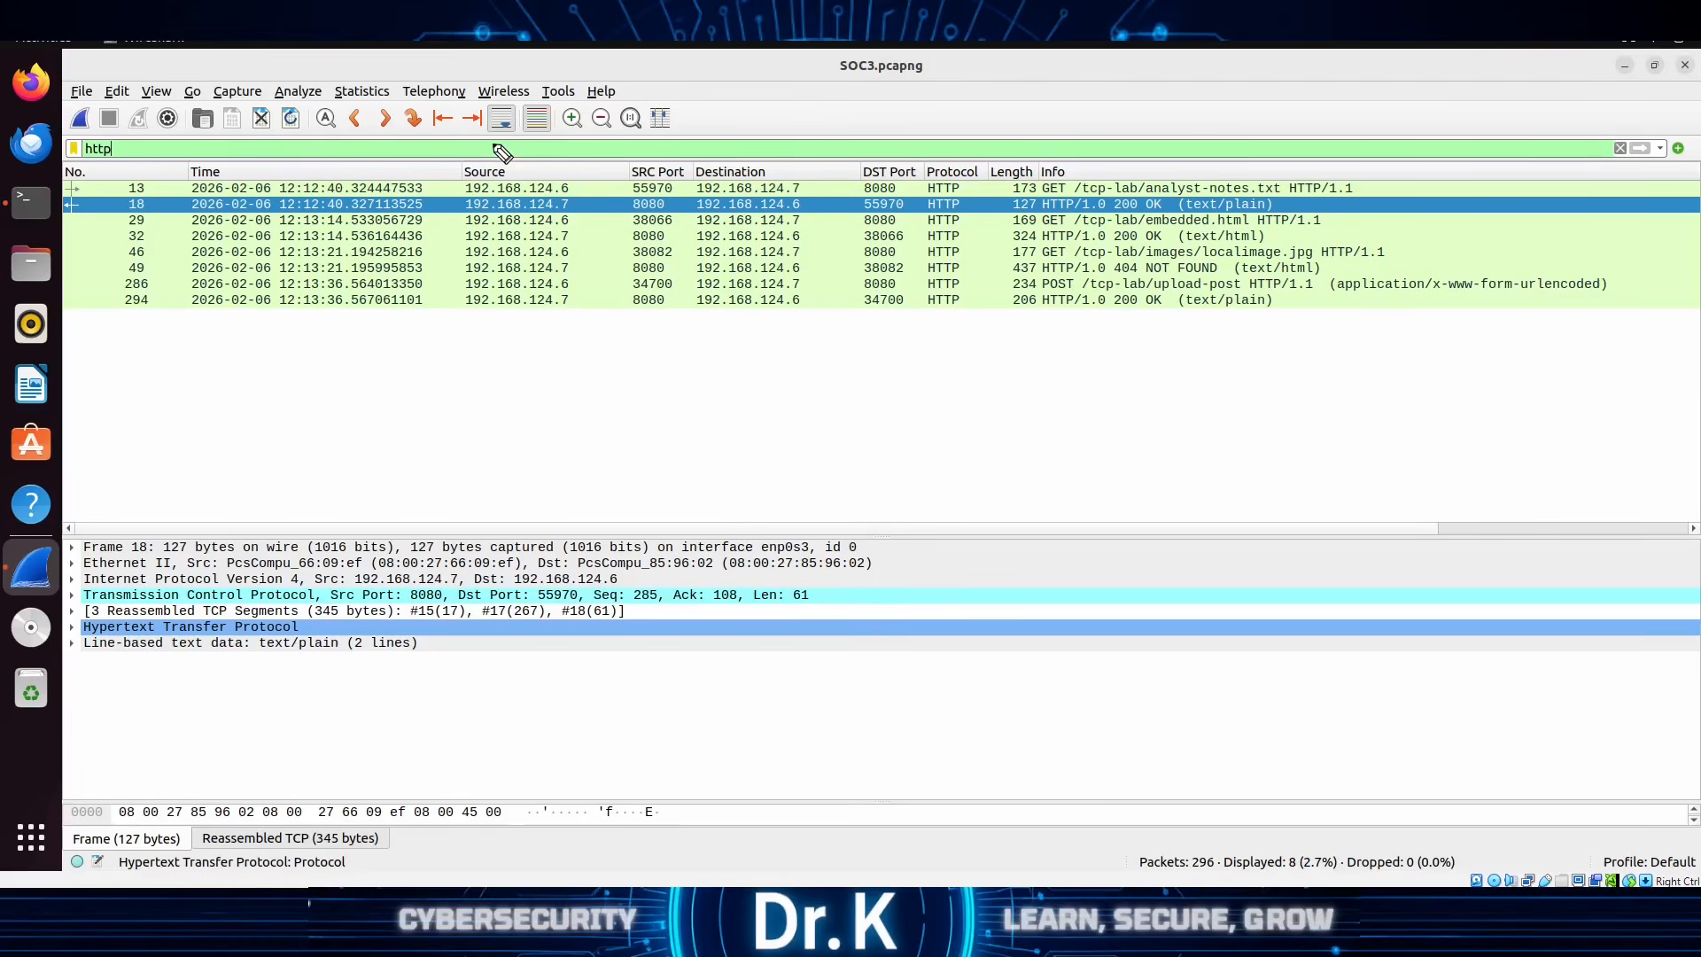
Step: Review the source and destination addresses and the GET requests of the HTTP packets, selecting the analyst-notes.txt request
{"action": "mouse_move", "coordinate": [500, 144]}
{"action": "left_mouse_down"}
{"action": "mouse_move", "coordinate": [435, 264]}
{"action": "mouse_move", "coordinate": [514, 301]}
{"action": "mouse_move", "coordinate": [496, 143]}
{"action": "left_mouse_up"}
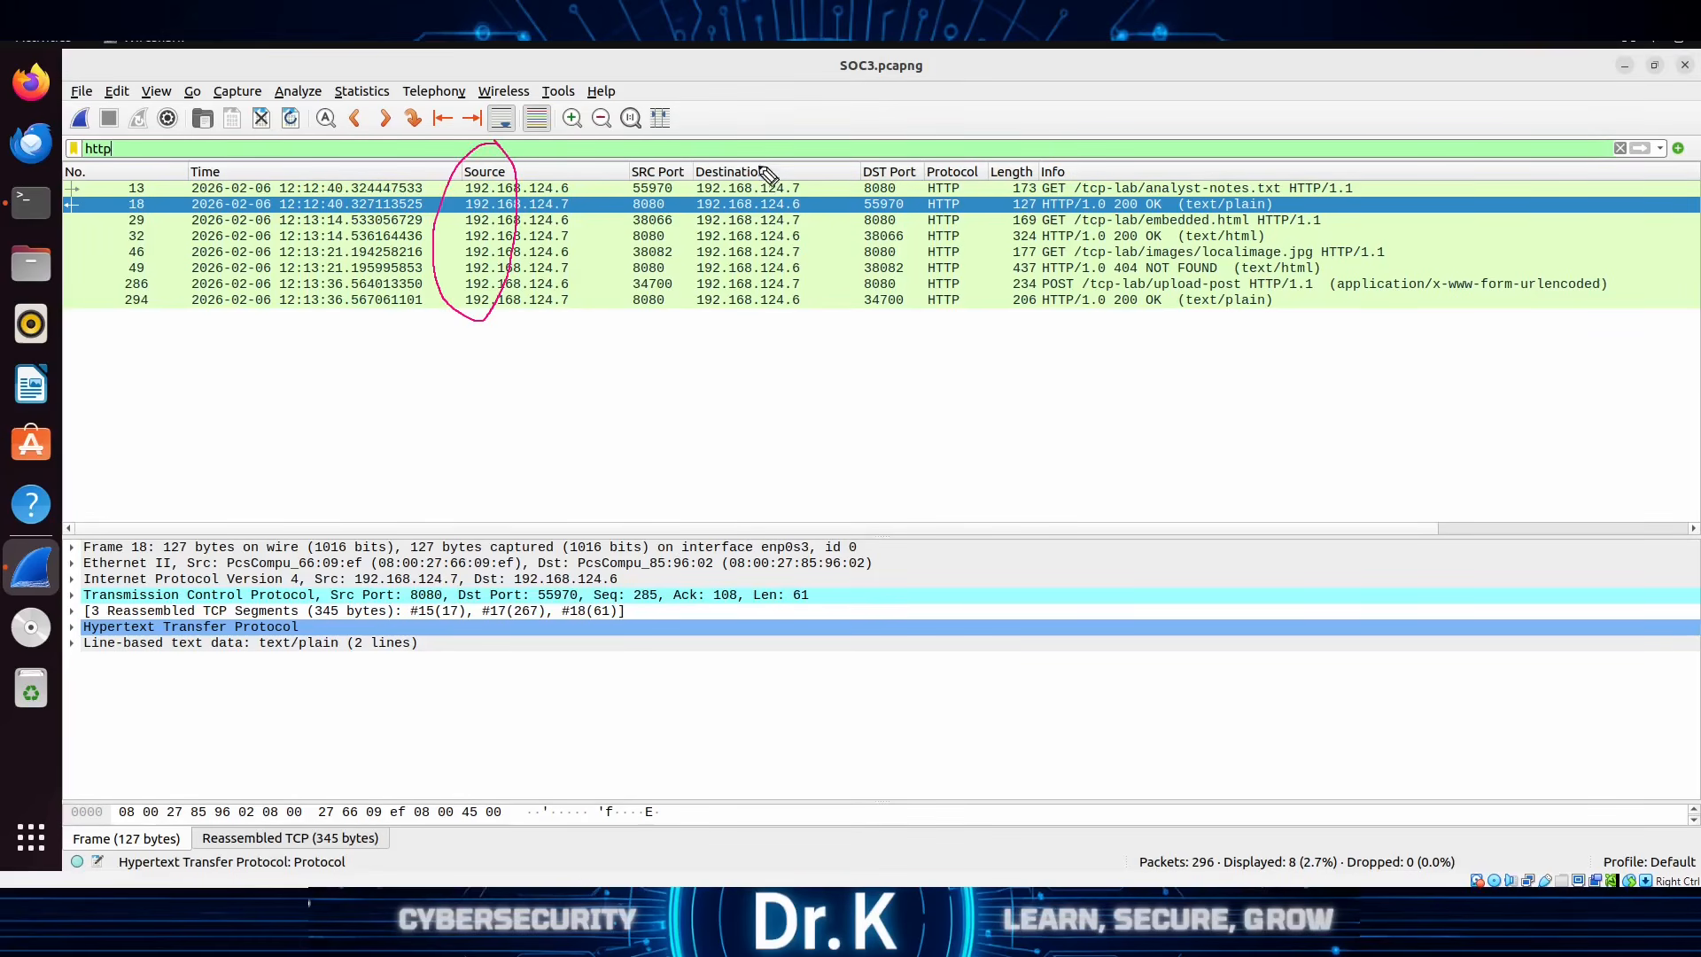
{"action": "mouse_move", "coordinate": [728, 151]}
{"action": "left_mouse_down"}
{"action": "mouse_move", "coordinate": [704, 147]}
{"action": "mouse_move", "coordinate": [731, 306]}
{"action": "mouse_move", "coordinate": [726, 139]}
{"action": "left_mouse_up"}
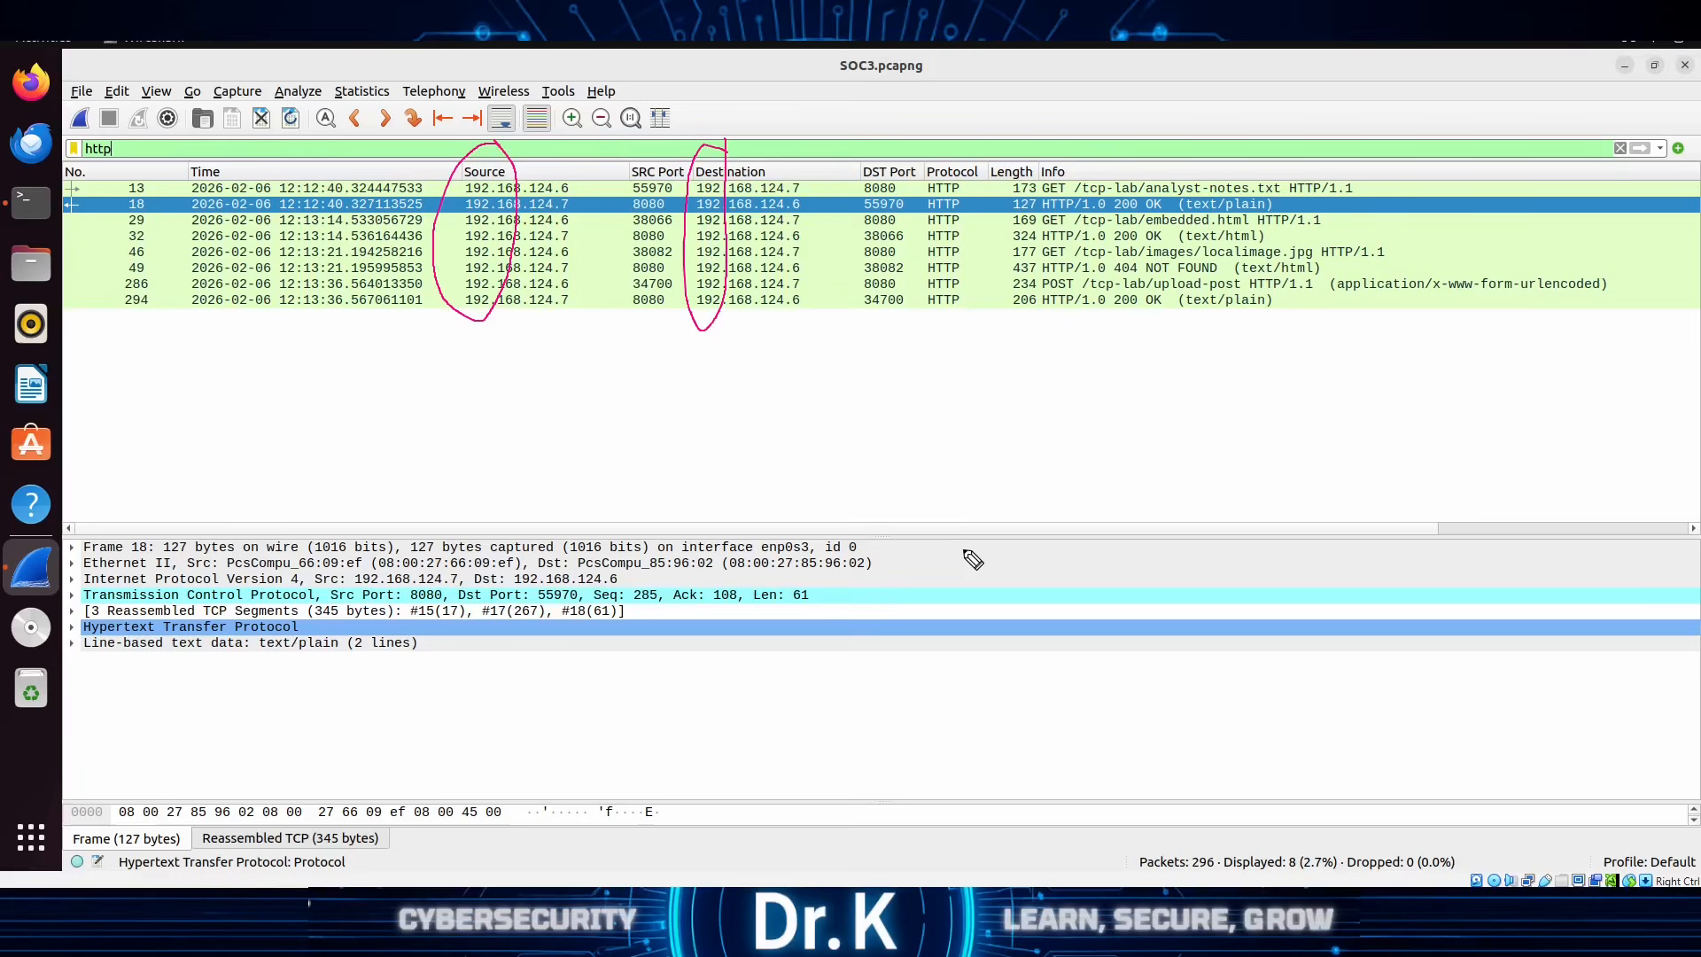
{"action": "key", "text": "Escape"}
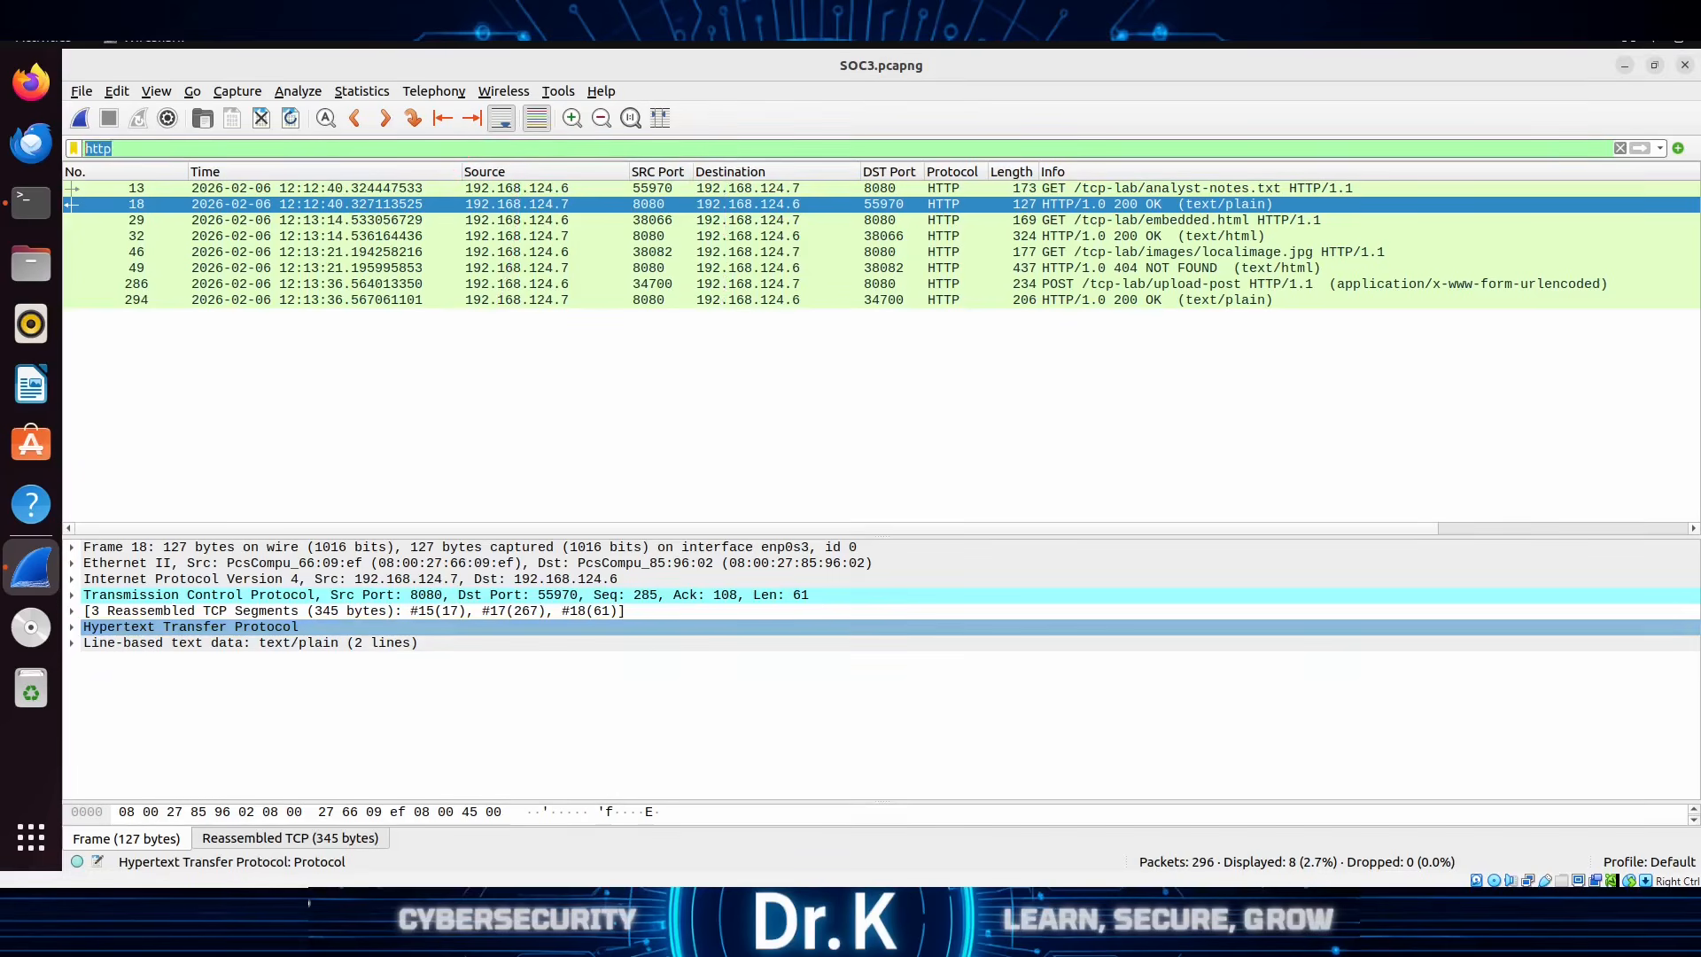
{"action": "left_click", "coordinate": [139, 149]}
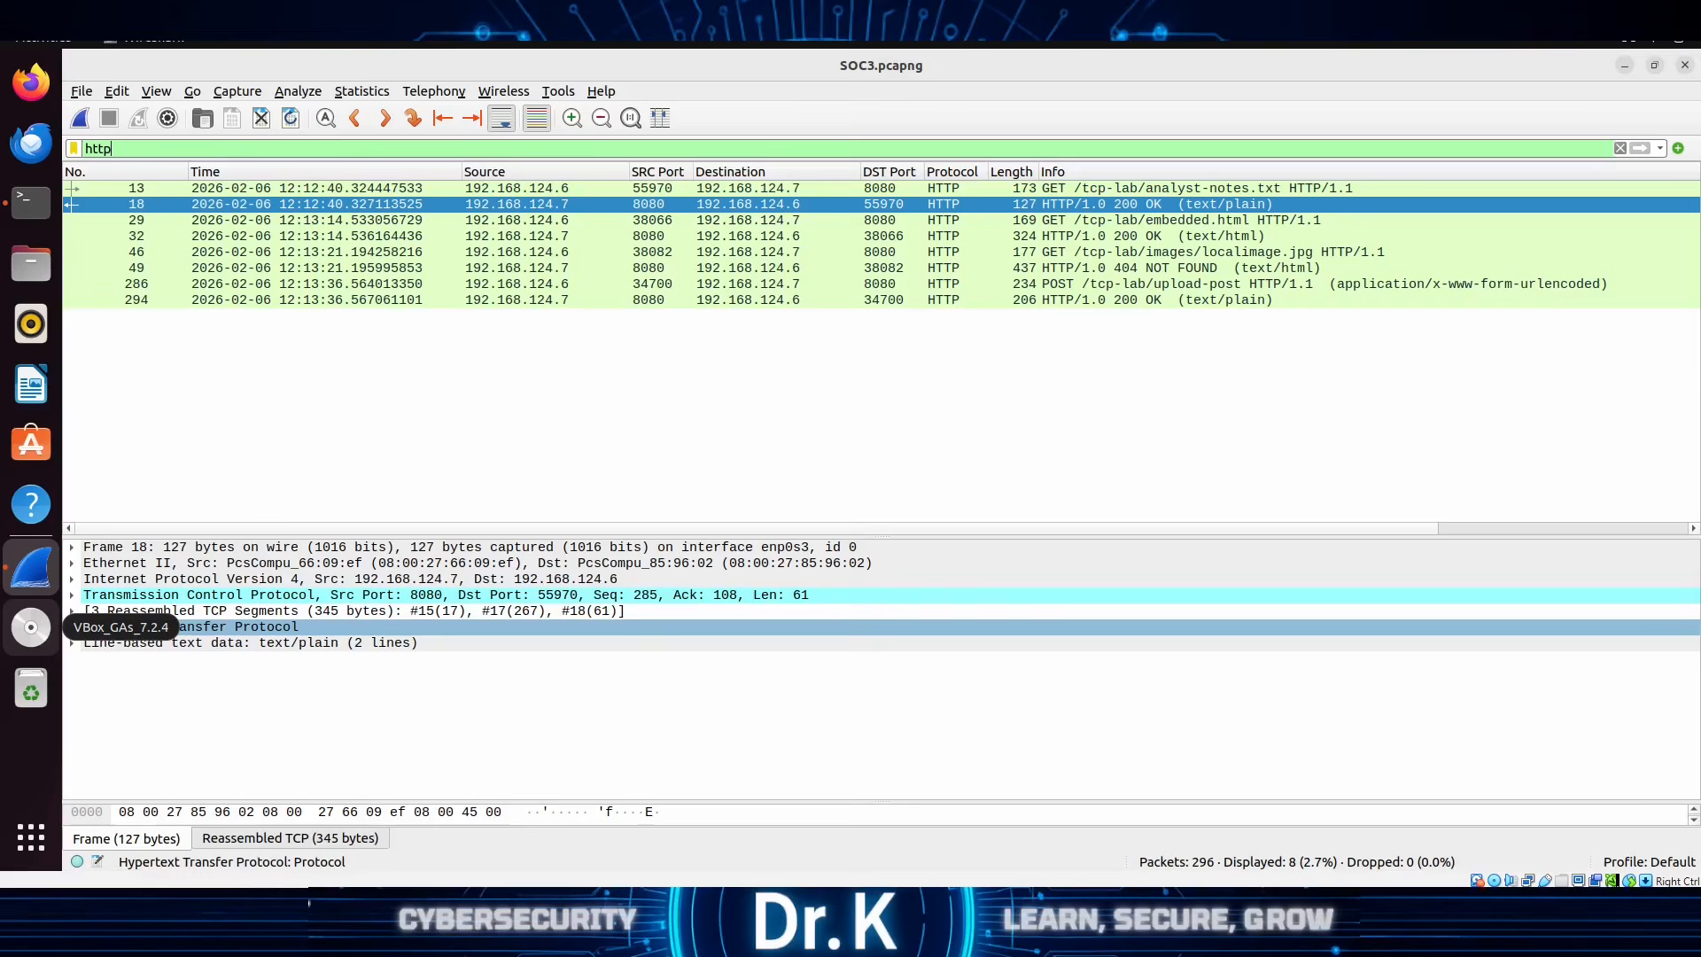
{"action": "left_click", "coordinate": [1090, 193]}
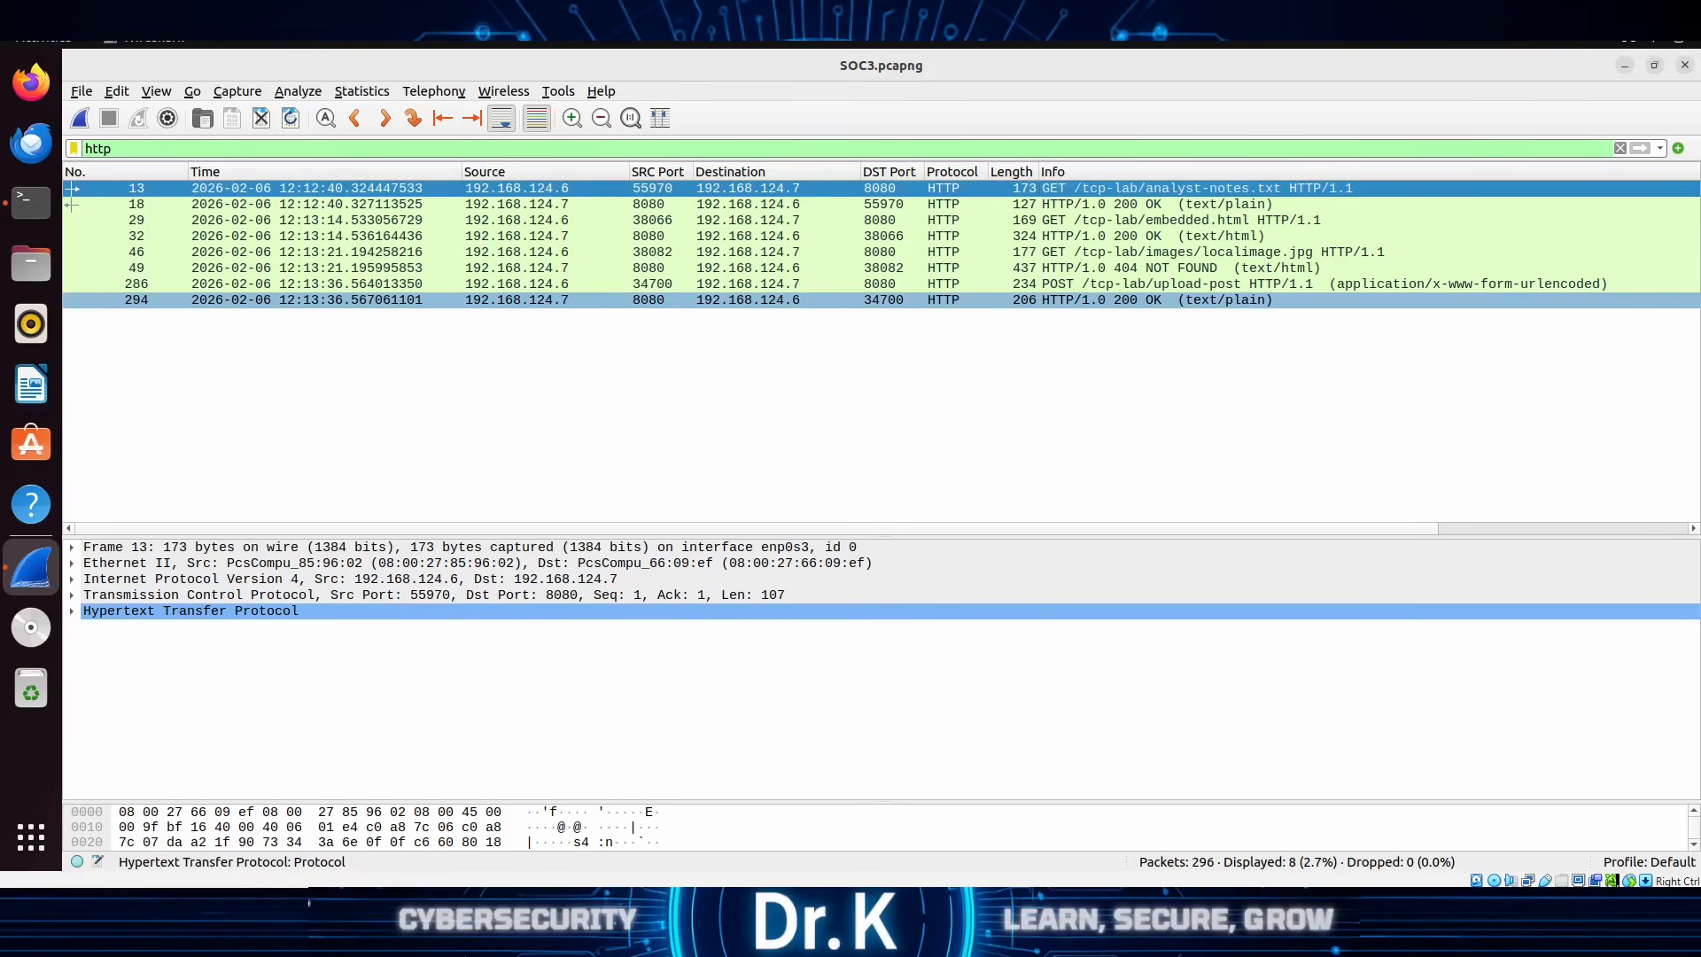
{"action": "mouse_move", "coordinate": [1059, 161]}
{"action": "left_mouse_down"}
{"action": "mouse_move", "coordinate": [1025, 193]}
{"action": "mouse_move", "coordinate": [1059, 163]}
{"action": "left_mouse_up"}
{"action": "left_click_drag", "start_coordinate": [1198, 192], "coordinate": [1281, 190]}
{"action": "mouse_move", "coordinate": [1068, 212]}
{"action": "left_mouse_down"}
{"action": "mouse_move", "coordinate": [1036, 218]}
{"action": "mouse_move", "coordinate": [1250, 227]}
{"action": "left_mouse_up"}
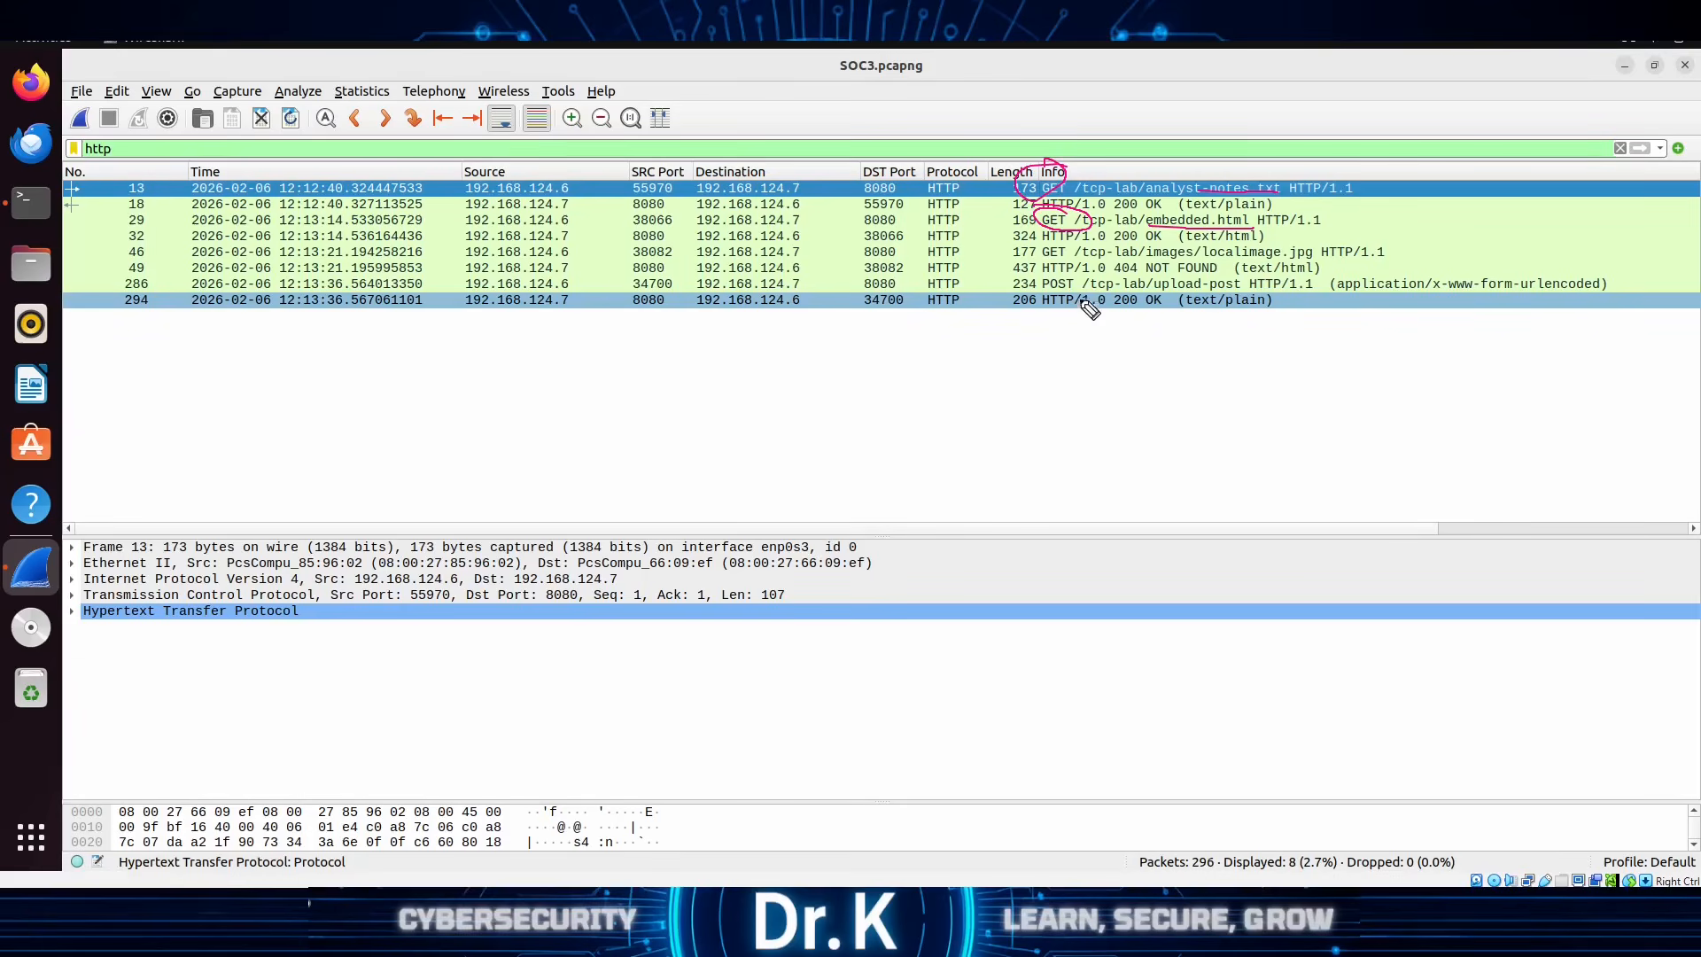
{"action": "mouse_move", "coordinate": [1079, 242]}
{"action": "left_mouse_down"}
{"action": "mouse_move", "coordinate": [1041, 236]}
{"action": "mouse_move", "coordinate": [1075, 263]}
{"action": "mouse_move", "coordinate": [1059, 232]}
{"action": "left_mouse_up"}
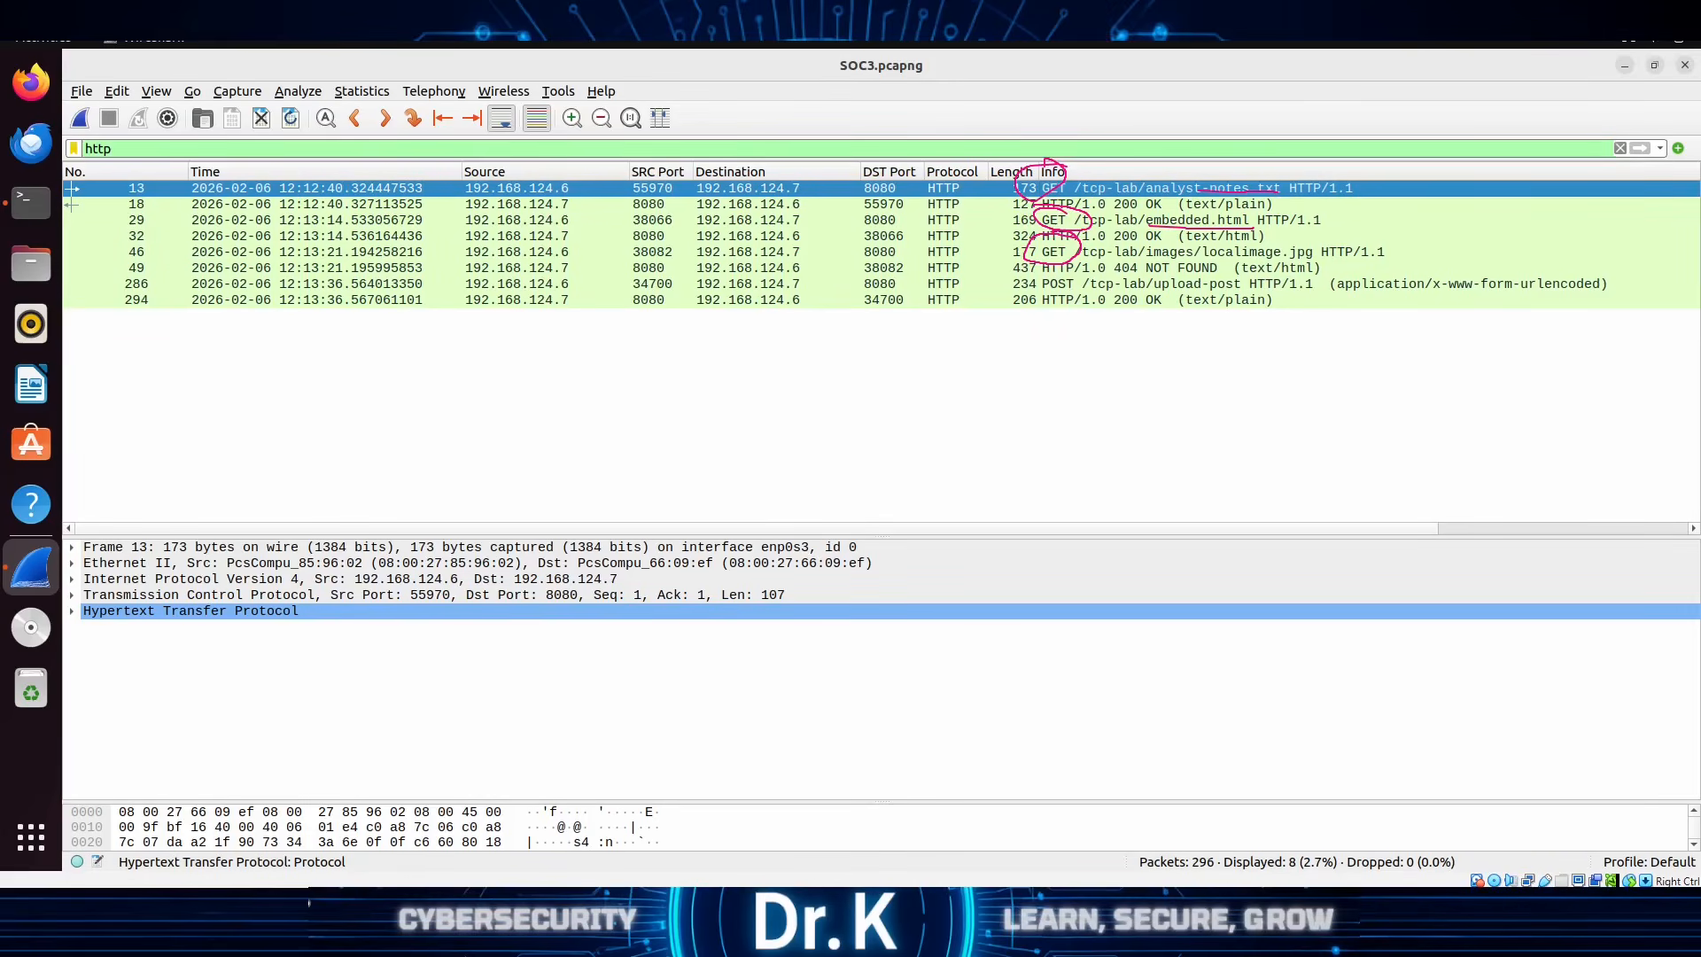
Step: Inspect the embedded.html request and its paired response, and select the GET request for localimage.jpg
{"action": "left_click", "coordinate": [409, 221]}
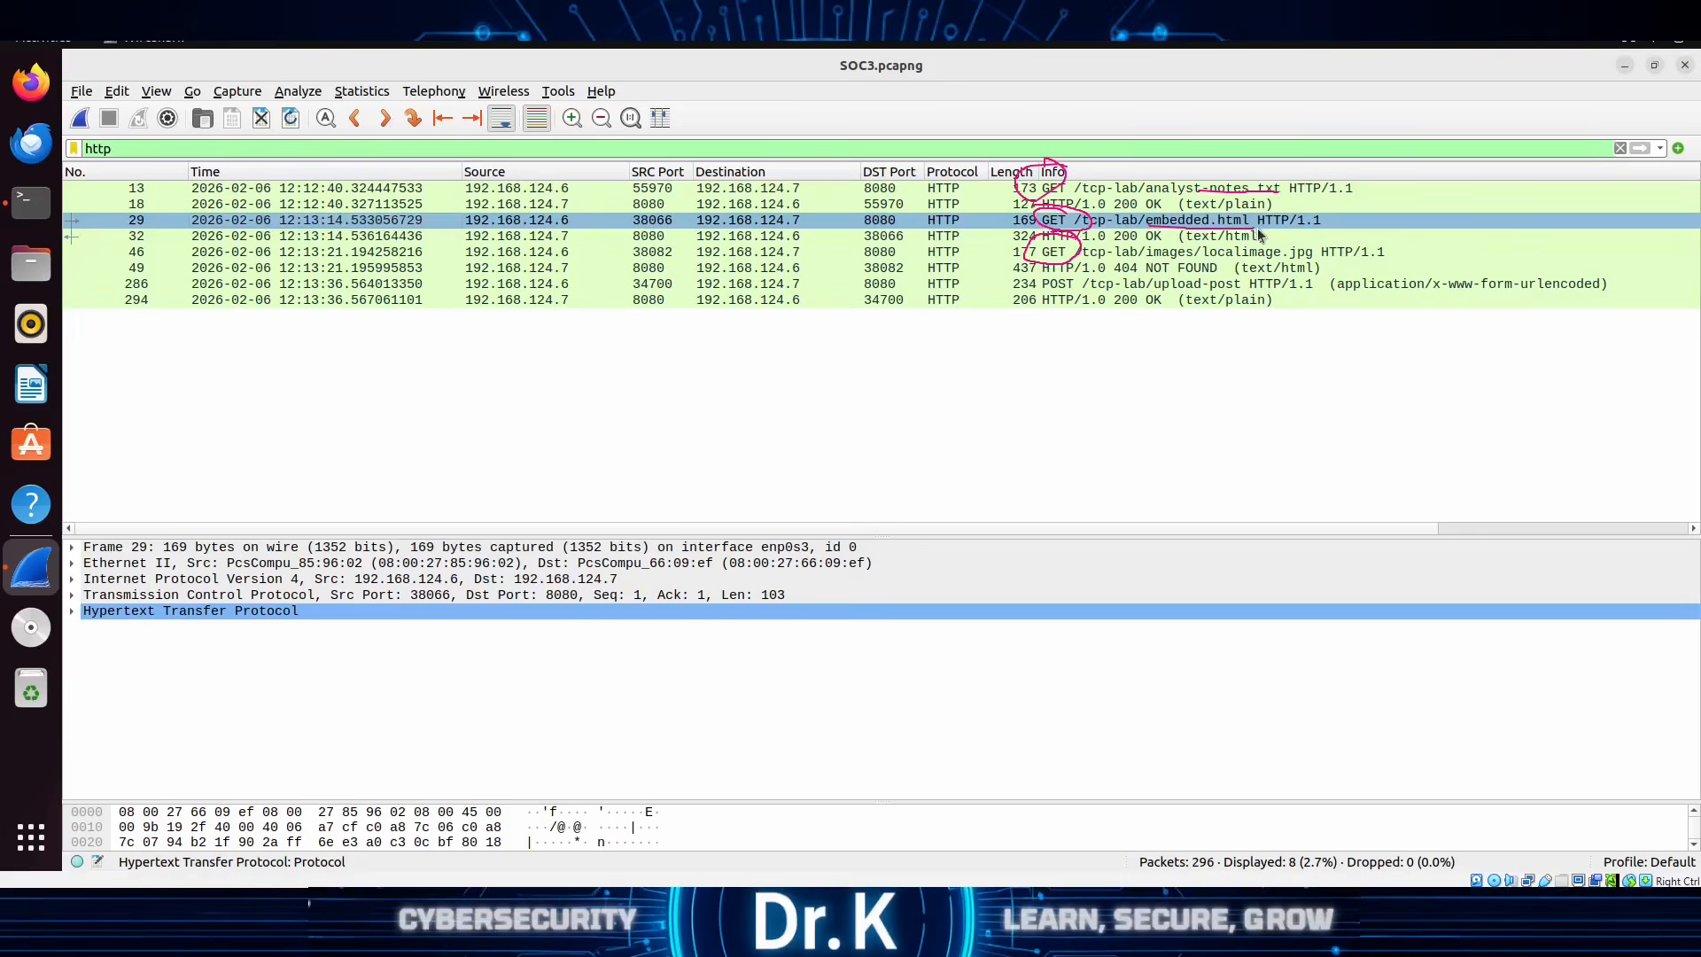
{"action": "left_click", "coordinate": [1156, 237]}
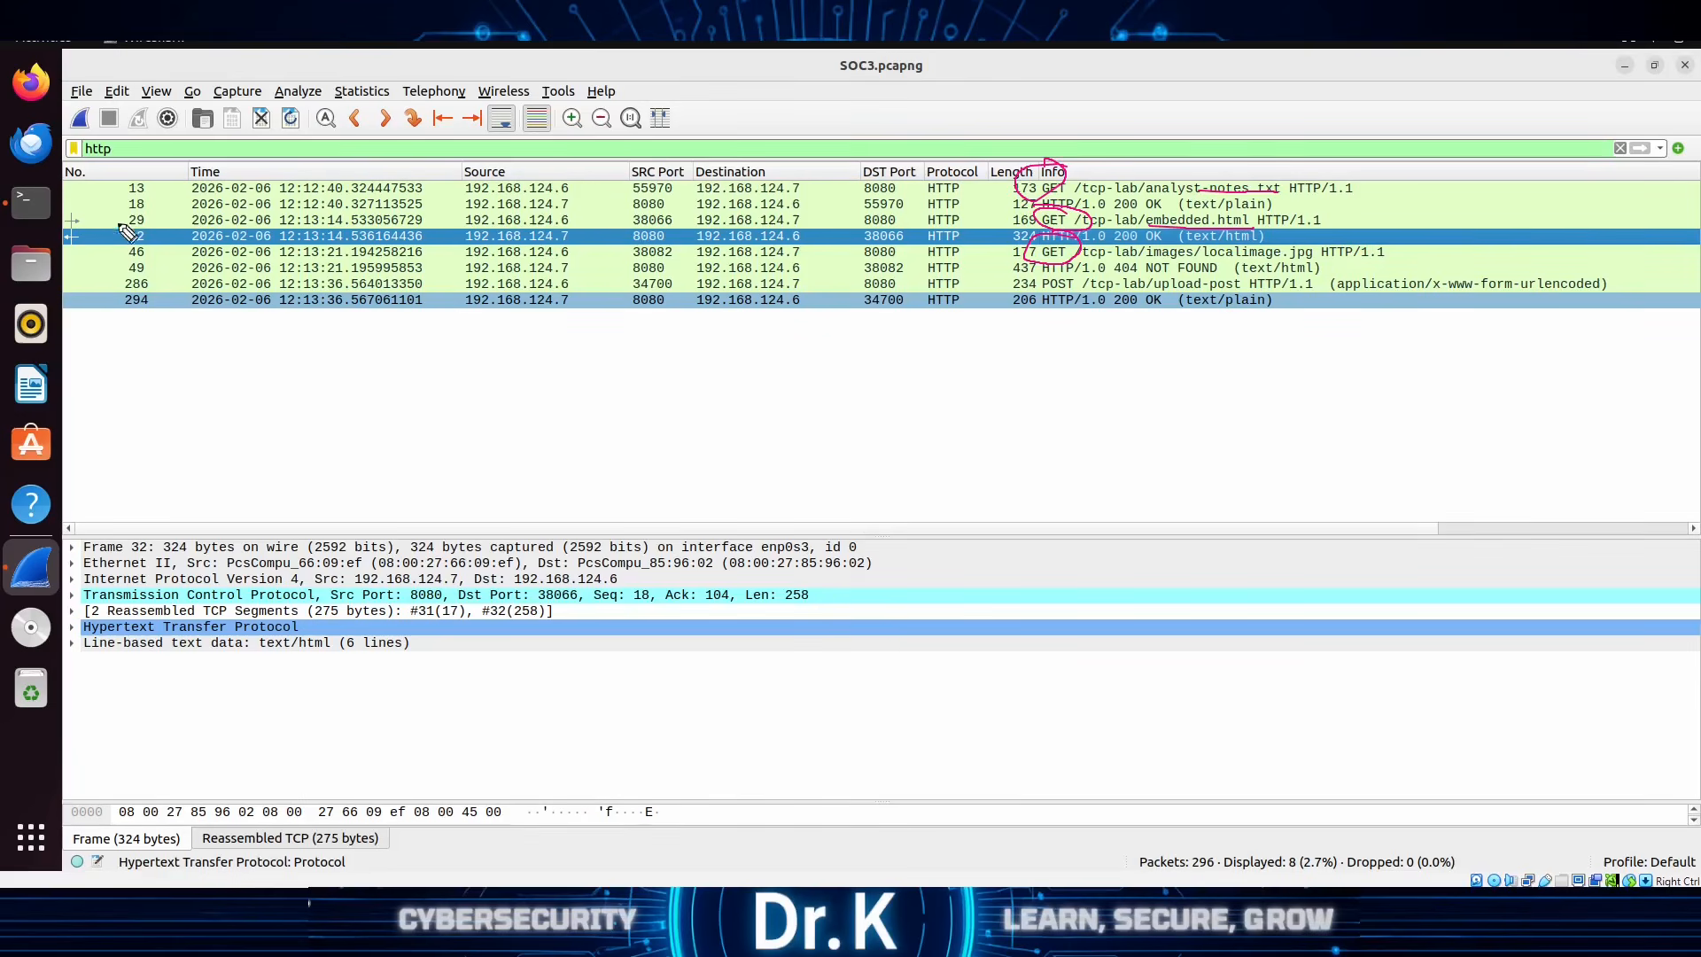
{"action": "mouse_move", "coordinate": [93, 200]}
{"action": "left_mouse_down"}
{"action": "mouse_move", "coordinate": [62, 208]}
{"action": "mouse_move", "coordinate": [102, 248]}
{"action": "mouse_move", "coordinate": [87, 197]}
{"action": "mouse_move", "coordinate": [116, 220]}
{"action": "mouse_move", "coordinate": [104, 236]}
{"action": "left_mouse_up"}
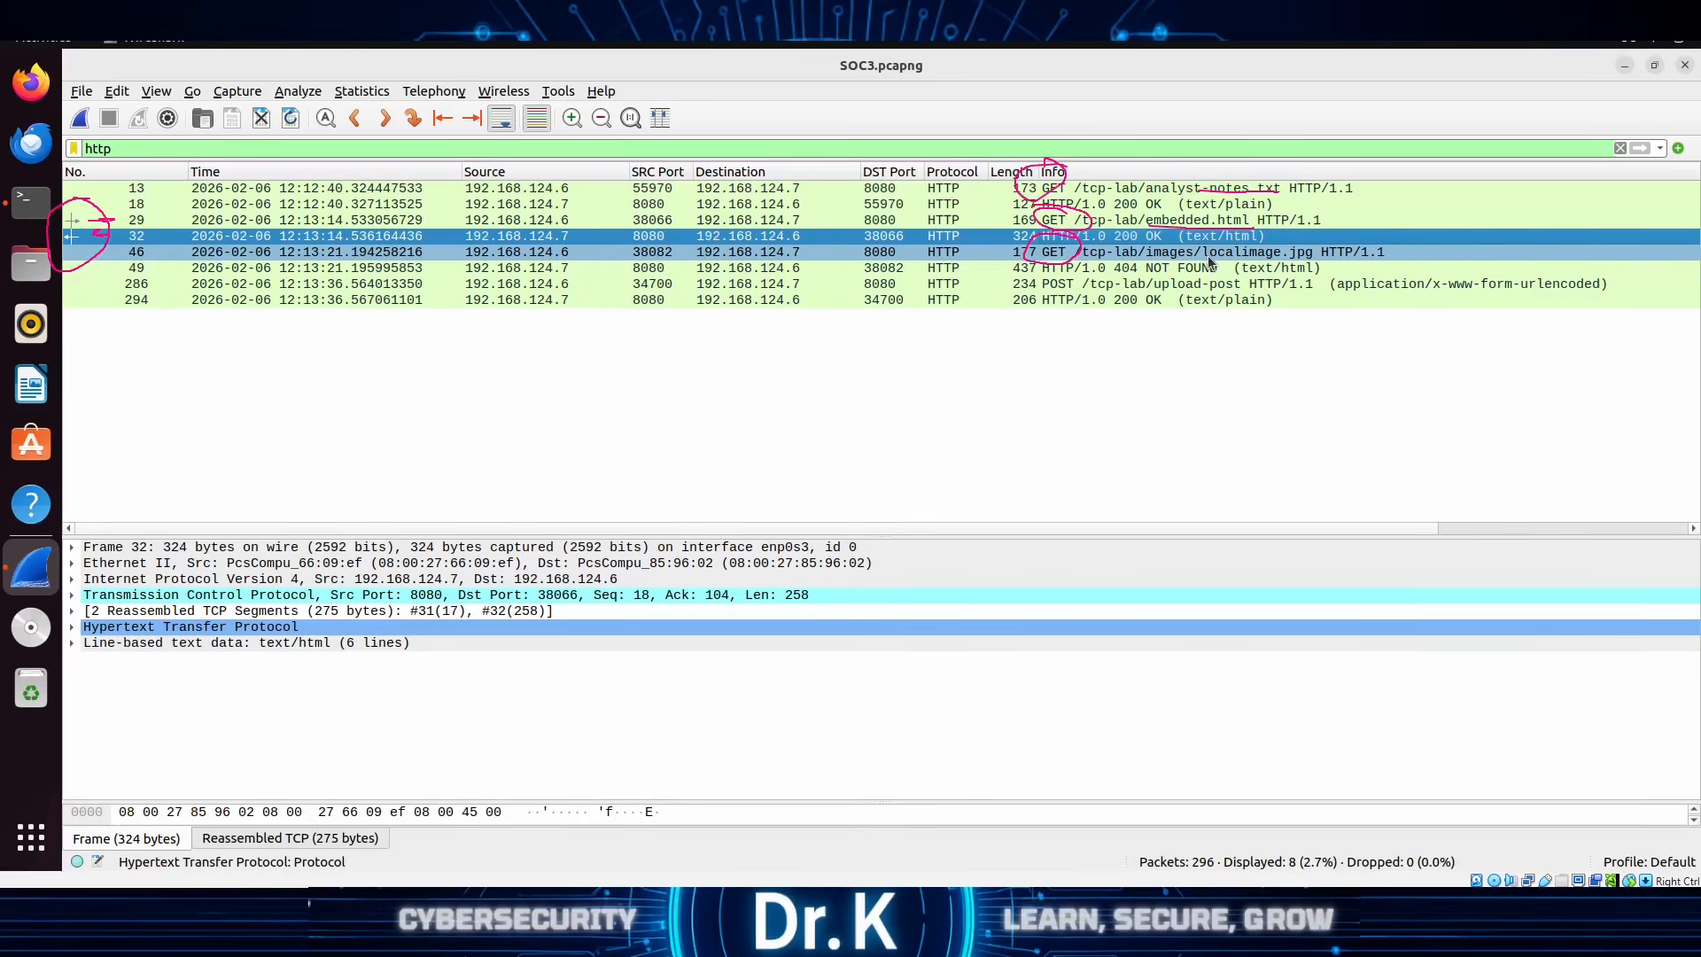
{"action": "left_click", "coordinate": [1258, 255]}
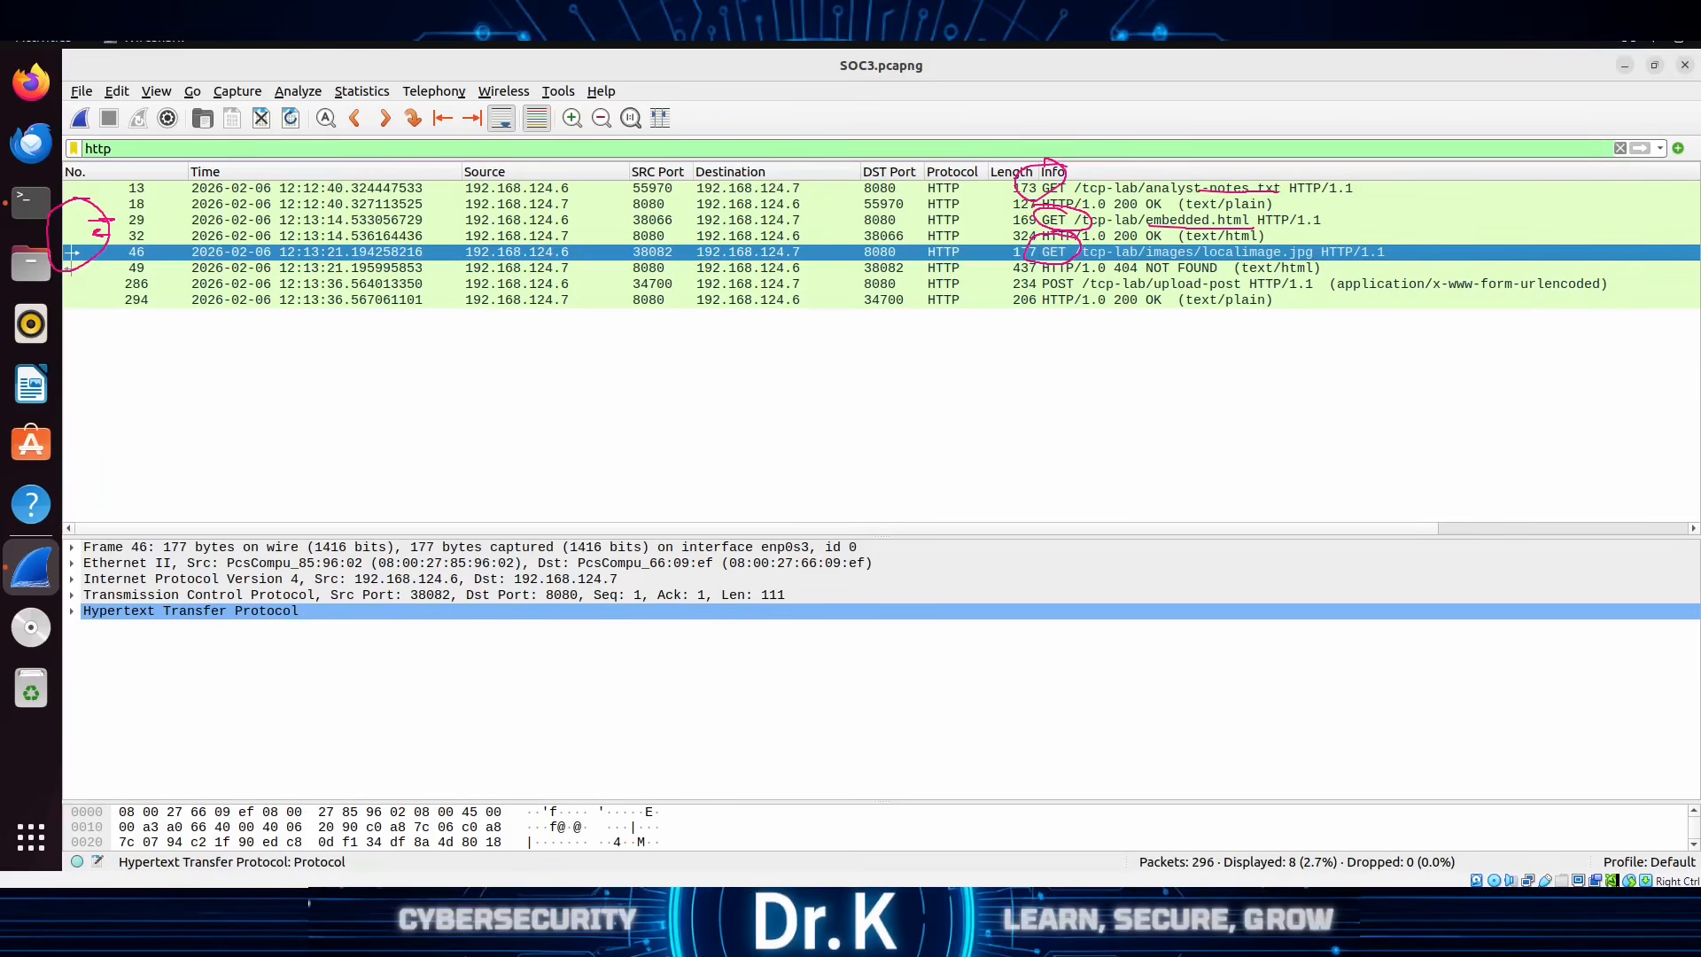
{"action": "key", "text": "Escape"}
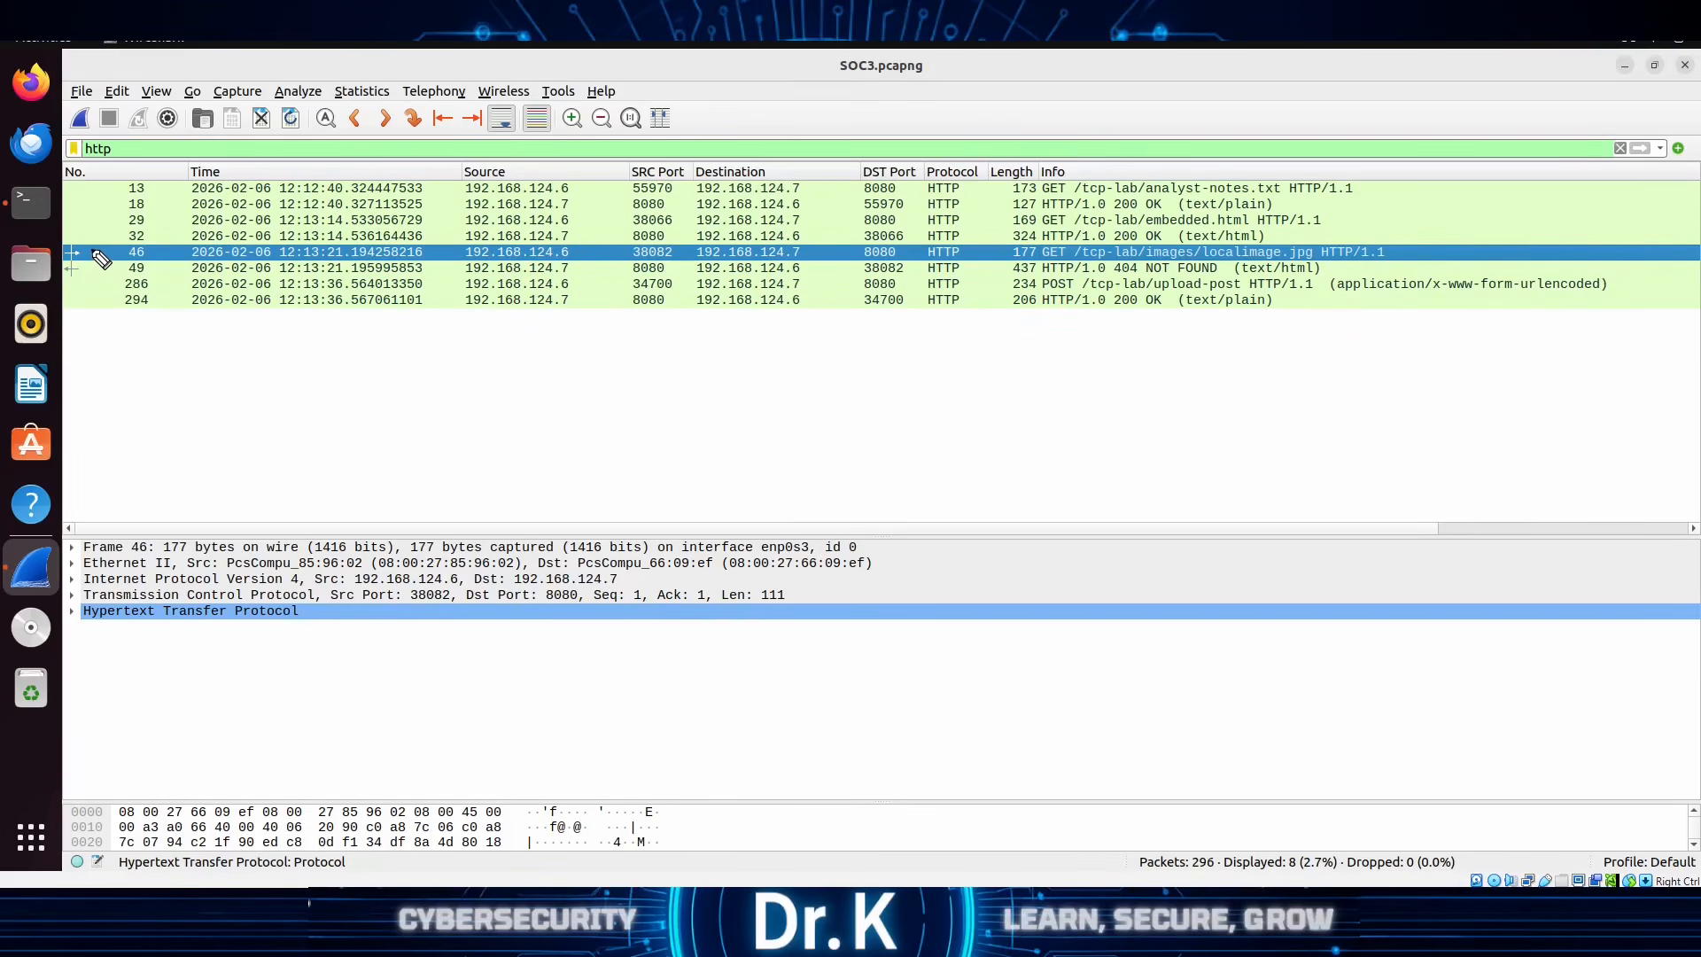
Step: Examine the localimage.jpg request together with its server response, comparing their source addresses and Info text
{"action": "left_click_drag", "start_coordinate": [91, 251], "coordinate": [109, 248]}
{"action": "mouse_move", "coordinate": [1070, 239]}
{"action": "left_mouse_down"}
{"action": "mouse_move", "coordinate": [1054, 233]}
{"action": "mouse_move", "coordinate": [1038, 261]}
{"action": "mouse_move", "coordinate": [1074, 252]}
{"action": "left_mouse_up"}
{"action": "left_click_drag", "start_coordinate": [1112, 275], "coordinate": [1218, 274]}
{"action": "left_click_drag", "start_coordinate": [440, 251], "coordinate": [492, 253]}
{"action": "left_click_drag", "start_coordinate": [567, 242], "coordinate": [554, 264]}
{"action": "left_click_drag", "start_coordinate": [625, 263], "coordinate": [591, 269]}
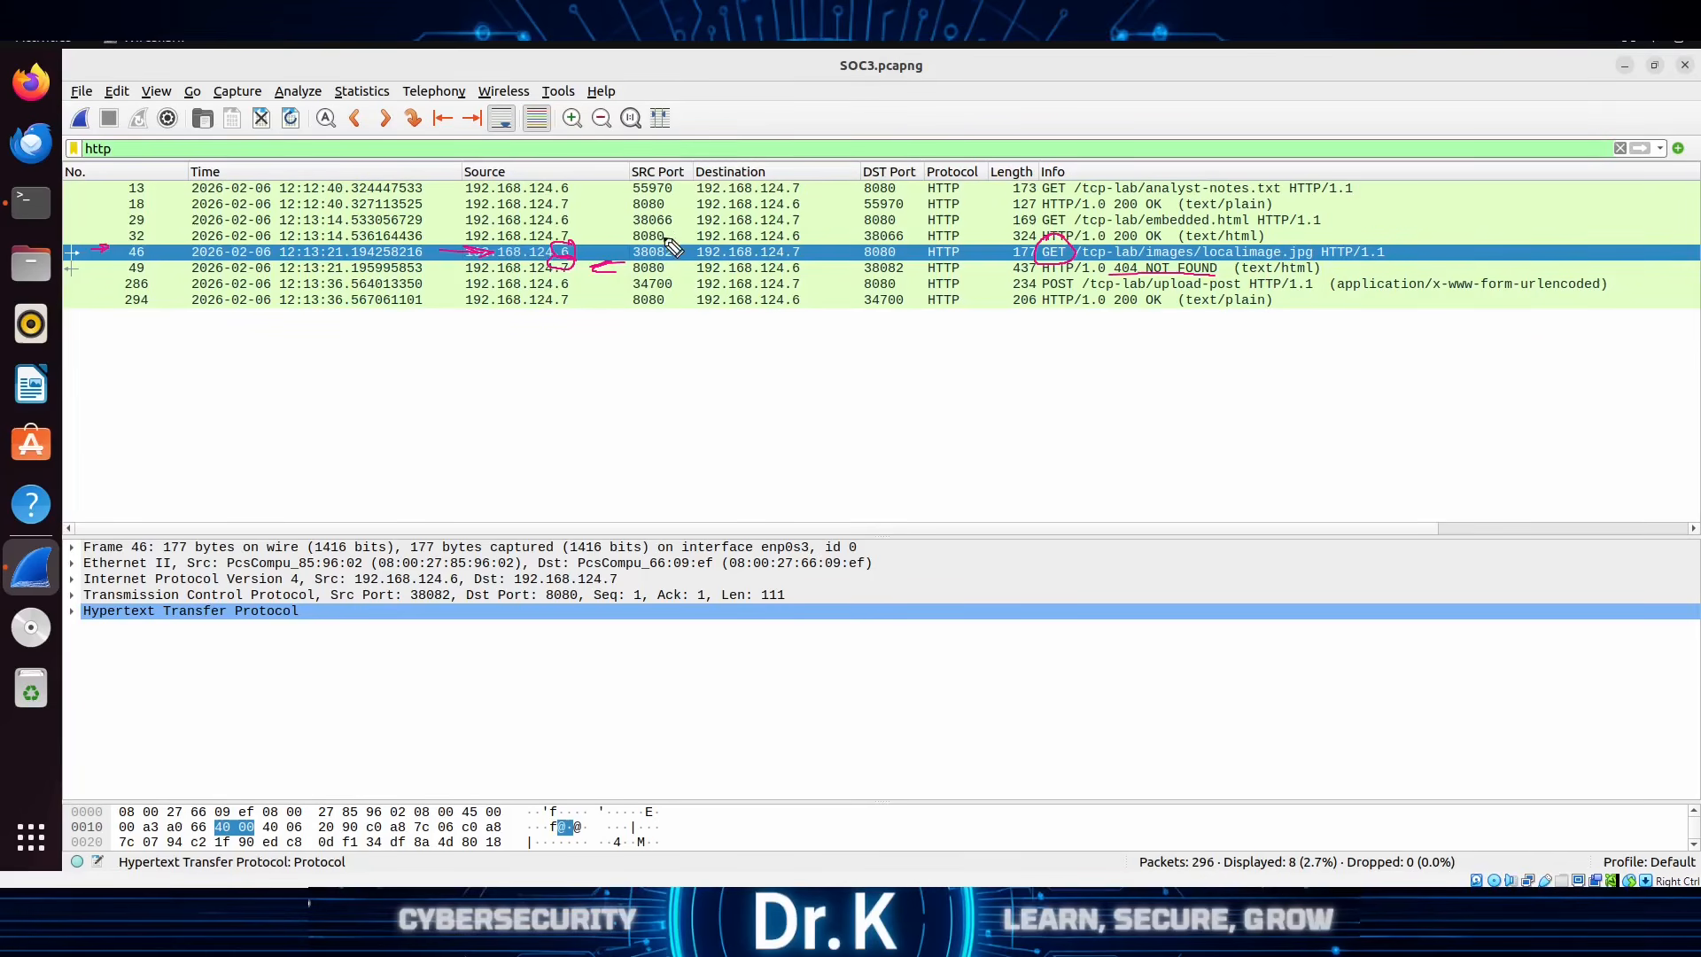
Step: Check the localimage.jpg request's source and destination ports in the packet list and in its Transmission Control Protocol details
{"action": "left_click_drag", "start_coordinate": [653, 162], "coordinate": [640, 158]}
{"action": "left_click_drag", "start_coordinate": [899, 150], "coordinate": [864, 158]}
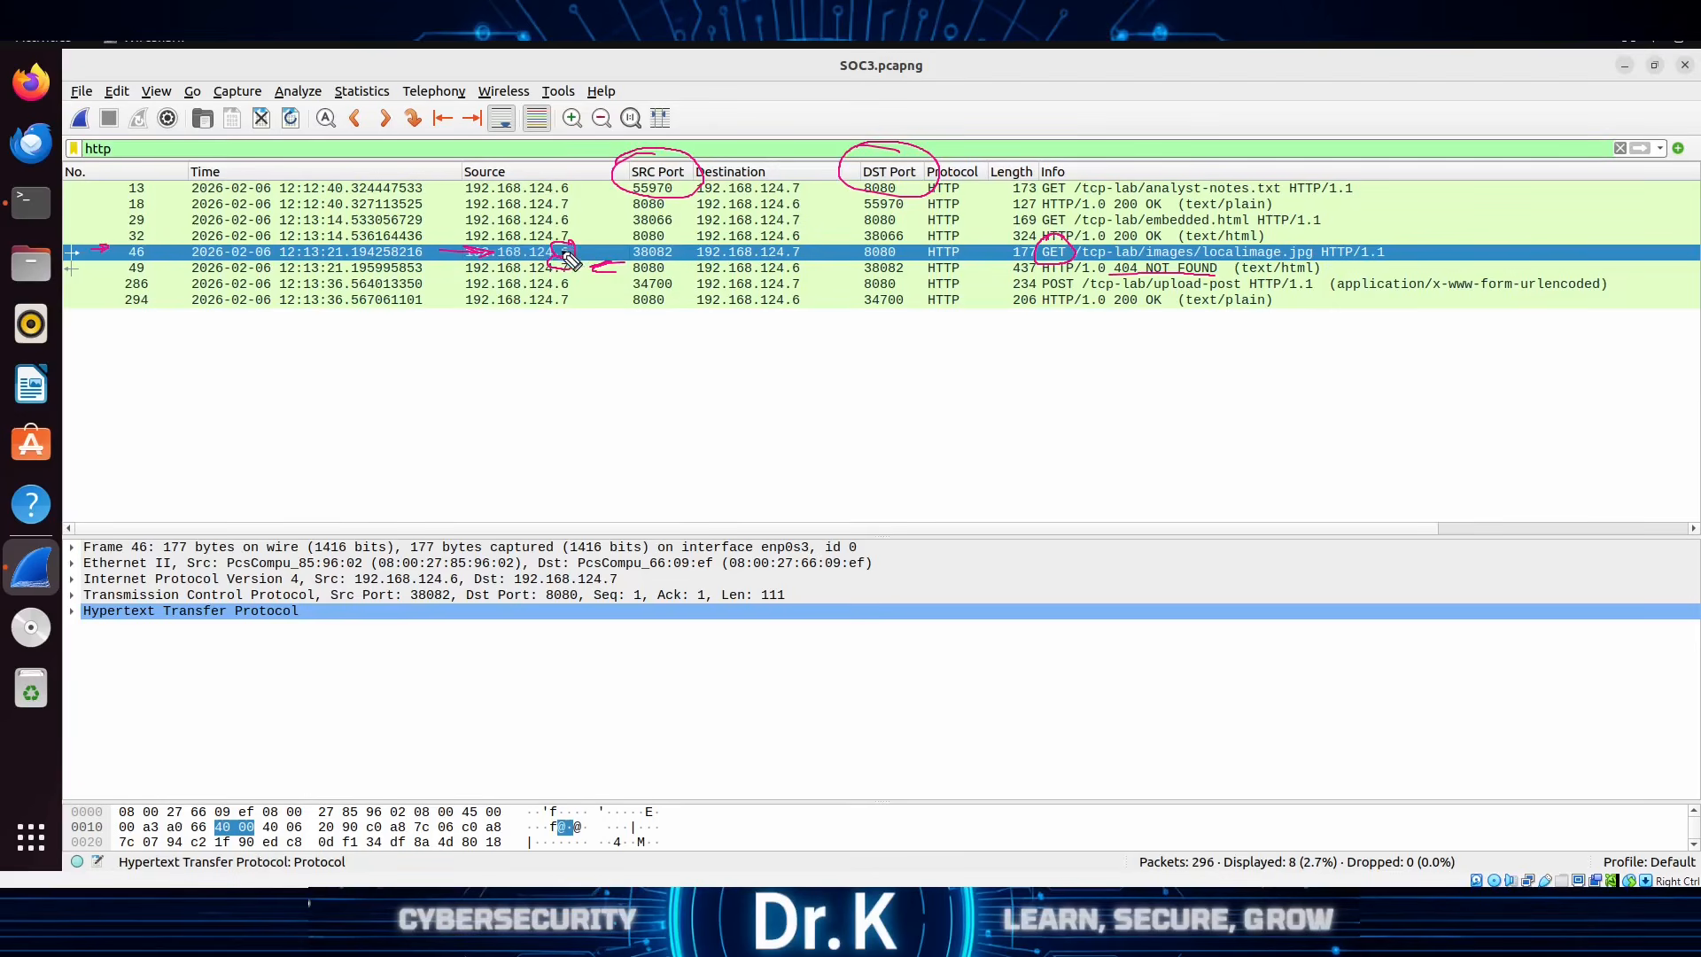
{"action": "left_click_drag", "start_coordinate": [632, 255], "coordinate": [671, 256]}
{"action": "mouse_move", "coordinate": [896, 242]}
{"action": "left_mouse_down"}
{"action": "mouse_move", "coordinate": [846, 252]}
{"action": "mouse_move", "coordinate": [918, 252]}
{"action": "left_mouse_up"}
{"action": "left_click", "coordinate": [553, 827]}
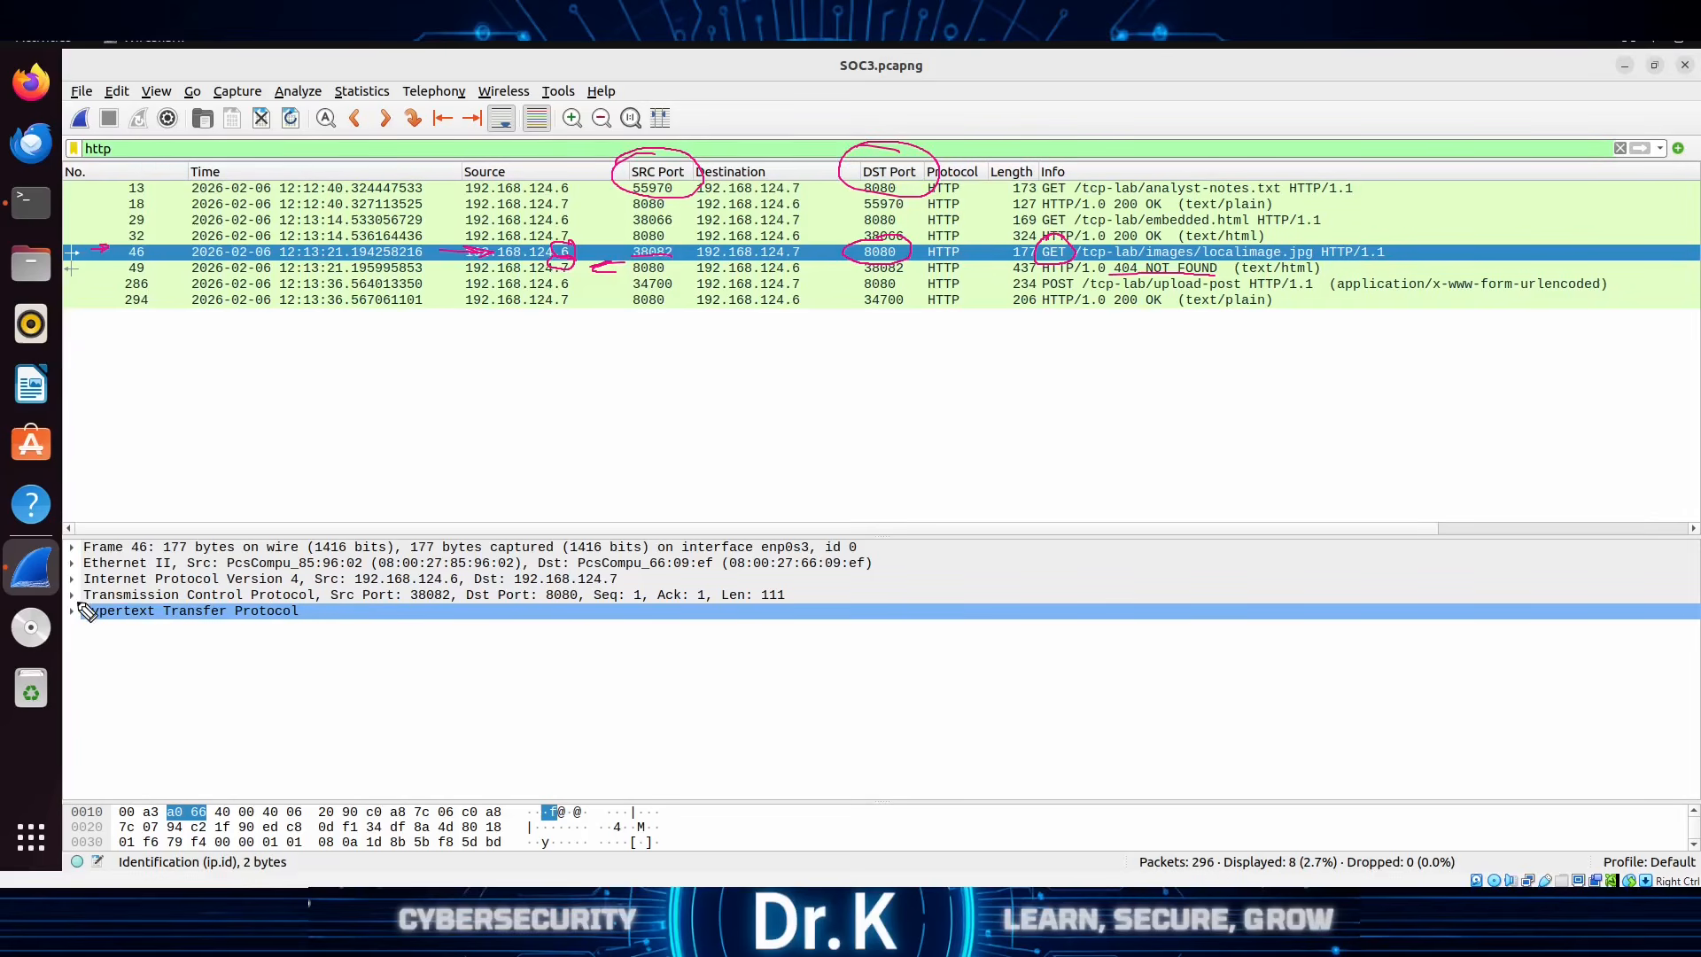
{"action": "left_click_drag", "start_coordinate": [78, 601], "coordinate": [301, 600]}
{"action": "mouse_move", "coordinate": [448, 585]}
{"action": "left_mouse_down"}
{"action": "mouse_move", "coordinate": [401, 588]}
{"action": "mouse_move", "coordinate": [423, 613]}
{"action": "mouse_move", "coordinate": [453, 585]}
{"action": "left_mouse_up"}
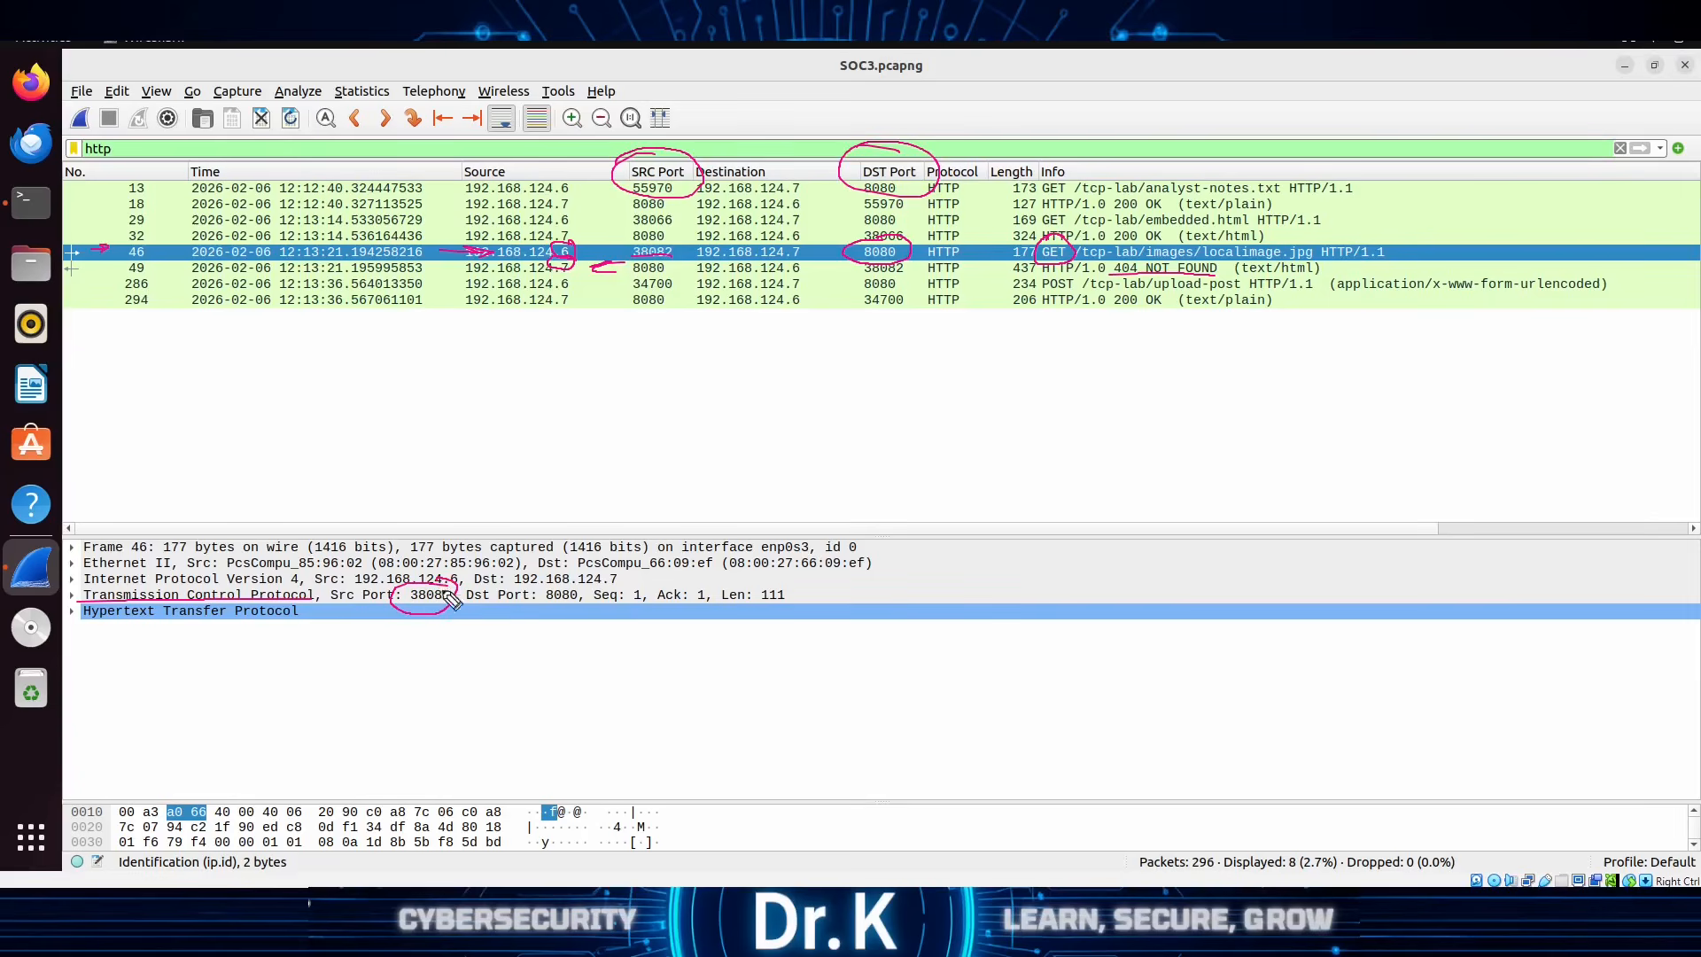
{"action": "mouse_move", "coordinate": [580, 575]}
{"action": "left_mouse_down"}
{"action": "mouse_move", "coordinate": [517, 599]}
{"action": "mouse_move", "coordinate": [589, 609]}
{"action": "mouse_move", "coordinate": [585, 581]}
{"action": "left_mouse_up"}
{"action": "mouse_move", "coordinate": [646, 383]}
{"action": "left_mouse_down"}
{"action": "mouse_move", "coordinate": [655, 327]}
{"action": "mouse_move", "coordinate": [672, 363]}
{"action": "left_mouse_up"}
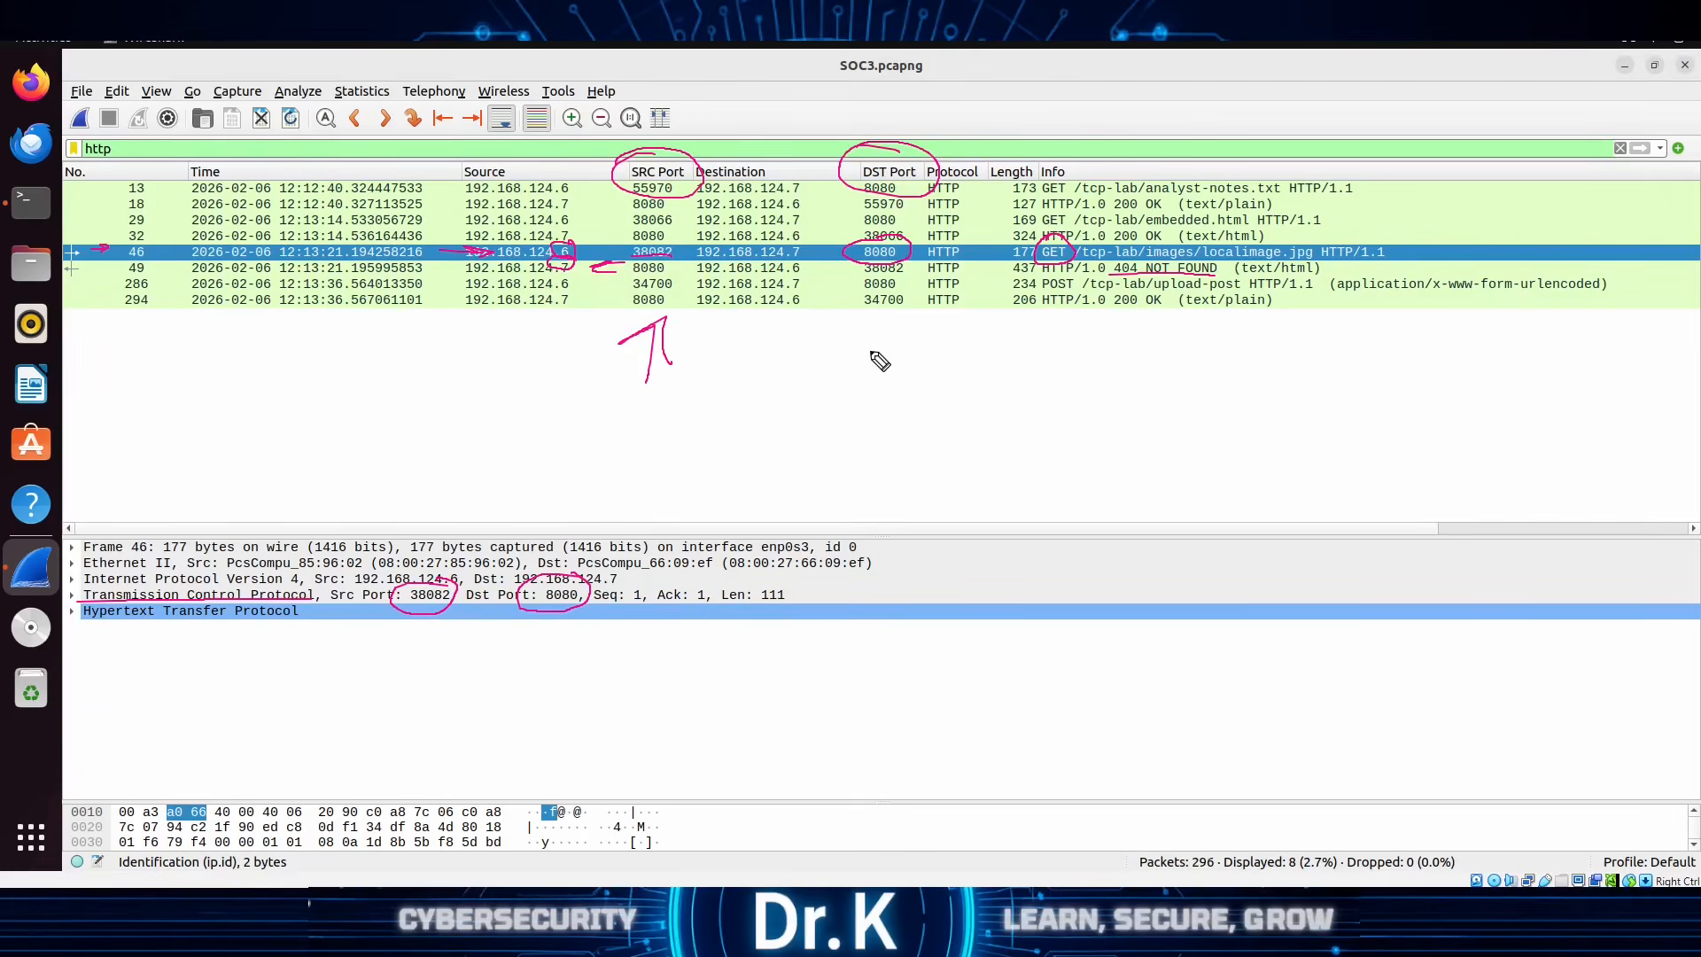
{"action": "mouse_move", "coordinate": [850, 372]}
{"action": "left_mouse_down"}
{"action": "mouse_move", "coordinate": [876, 324]}
{"action": "mouse_move", "coordinate": [887, 353]}
{"action": "left_mouse_up"}
{"action": "key", "text": "Escape"}
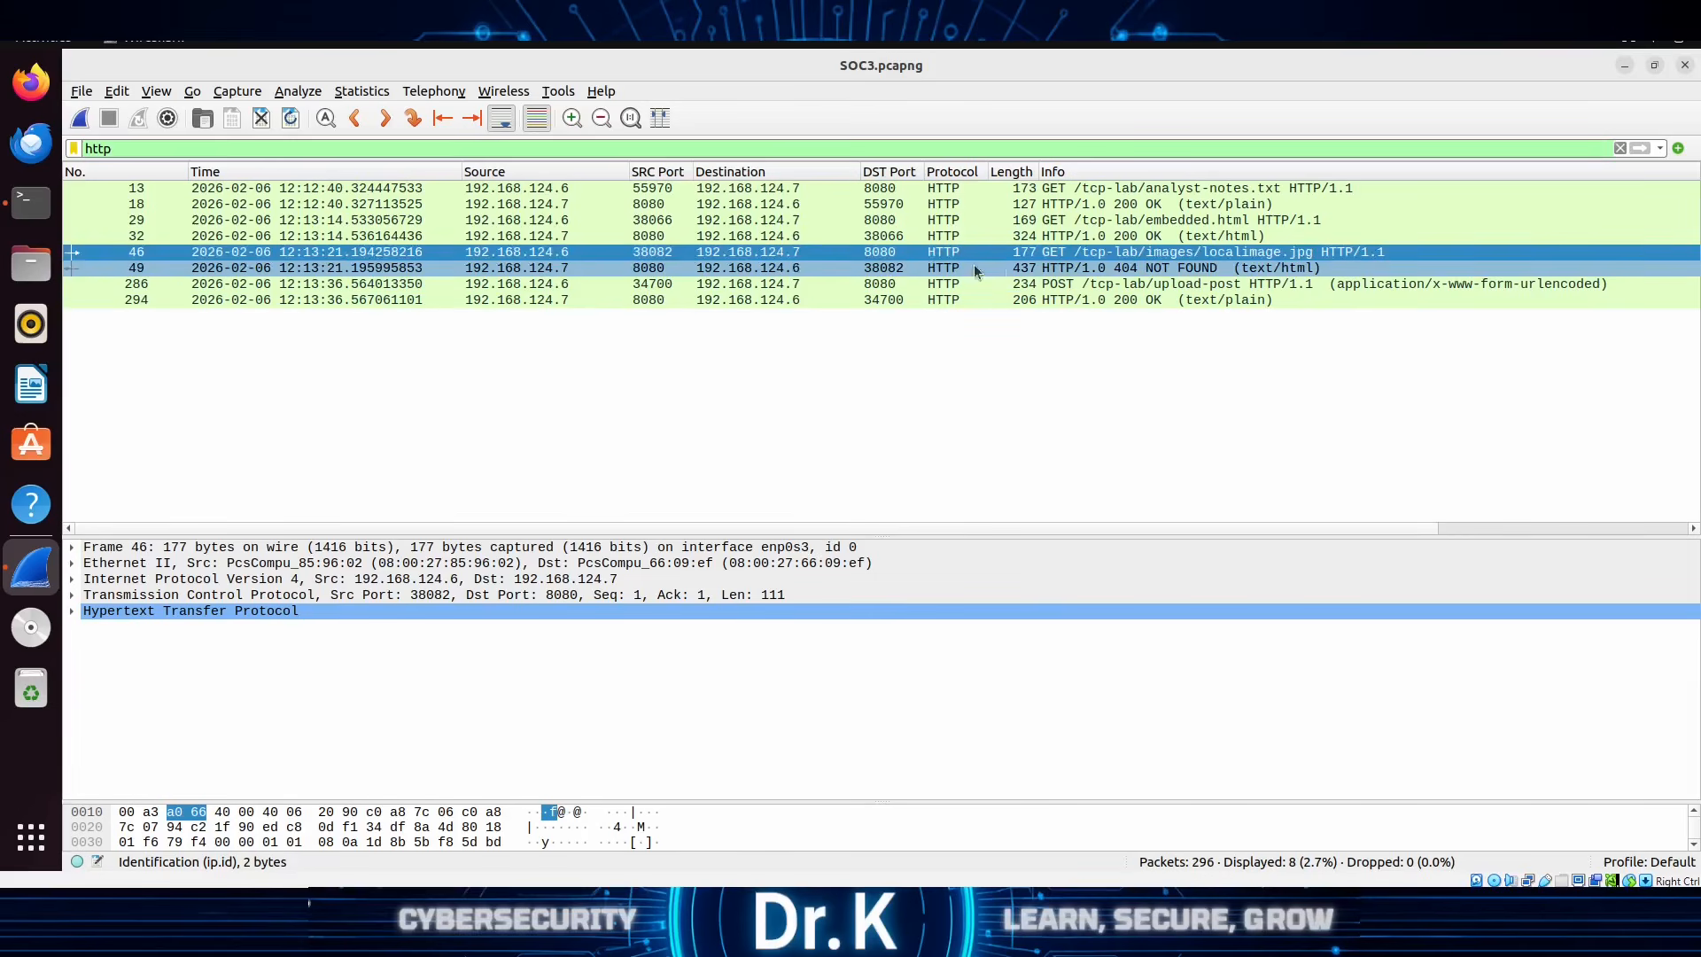
Step: Follow the TCP stream of the GET request for localimage.jpg
{"action": "right_click", "coordinate": [1068, 256]}
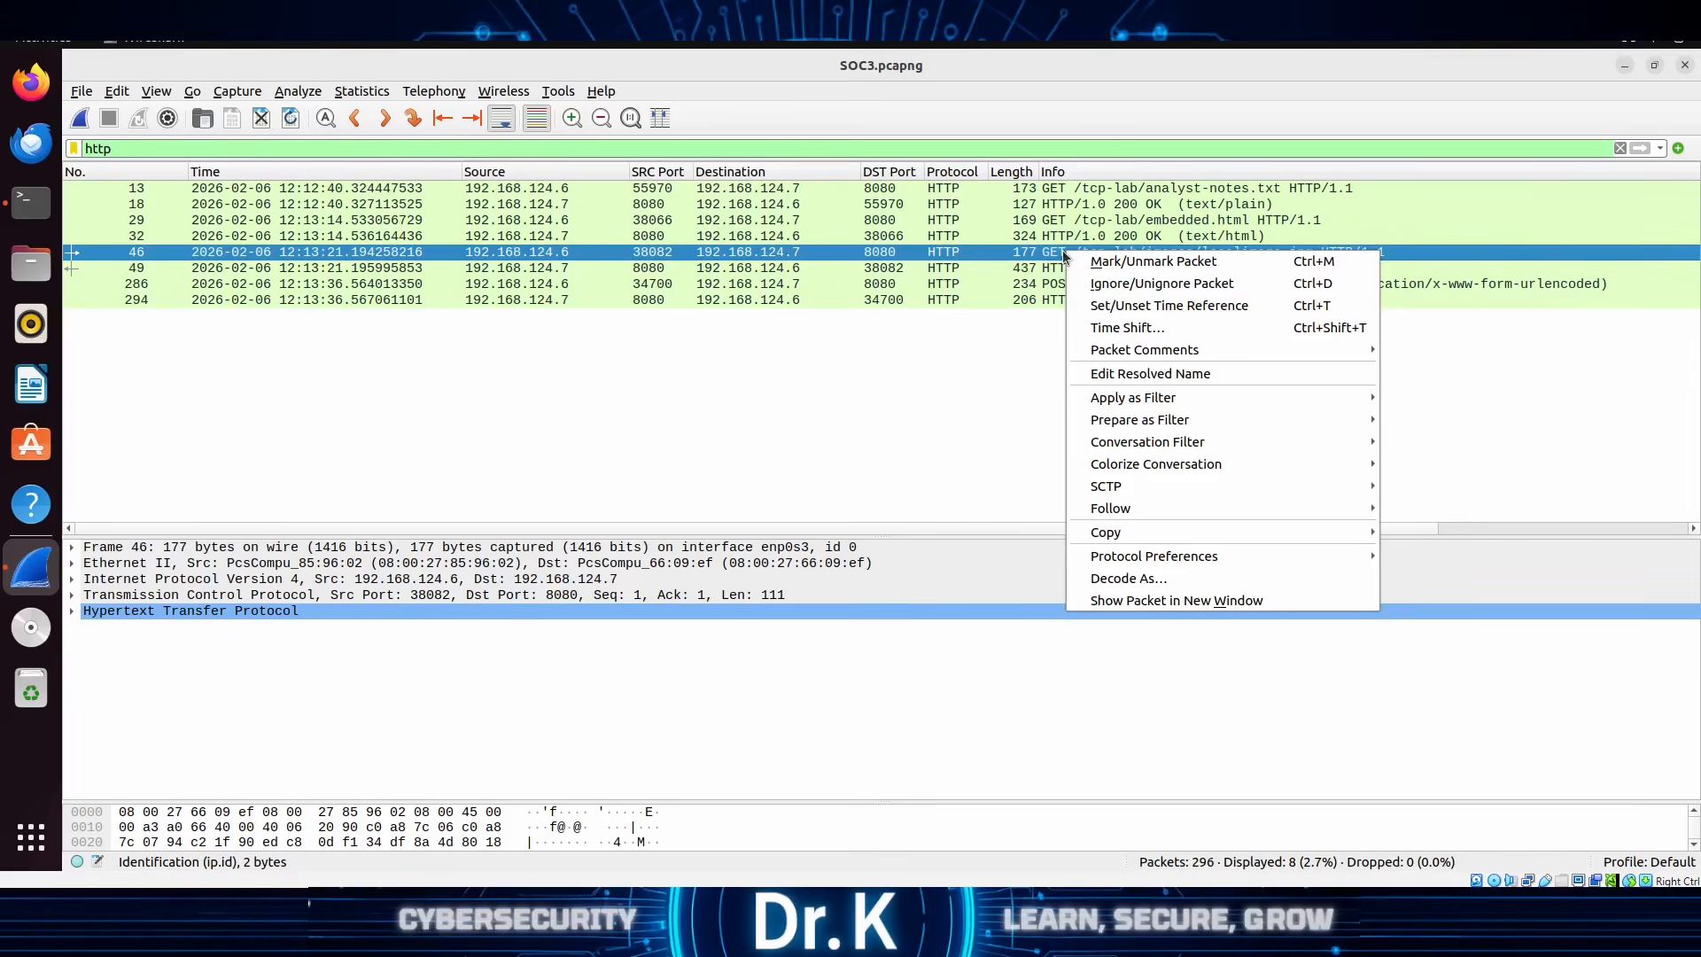
{"action": "mouse_move", "coordinate": [1131, 509]}
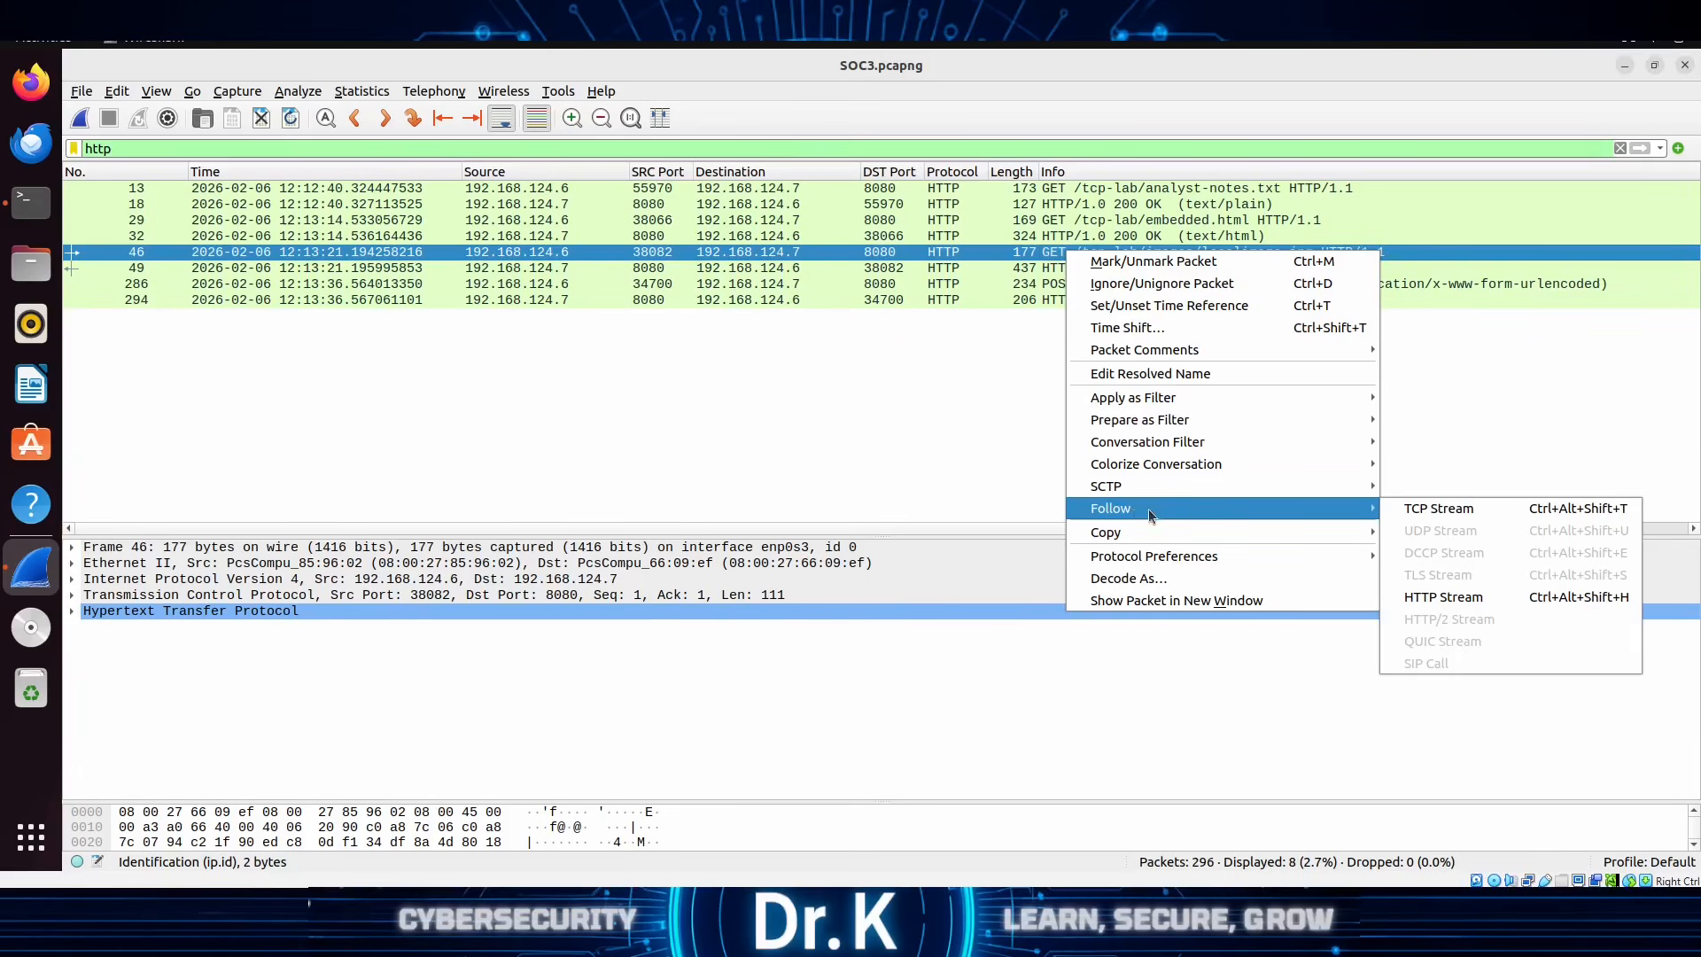
{"action": "left_click", "coordinate": [1480, 508]}
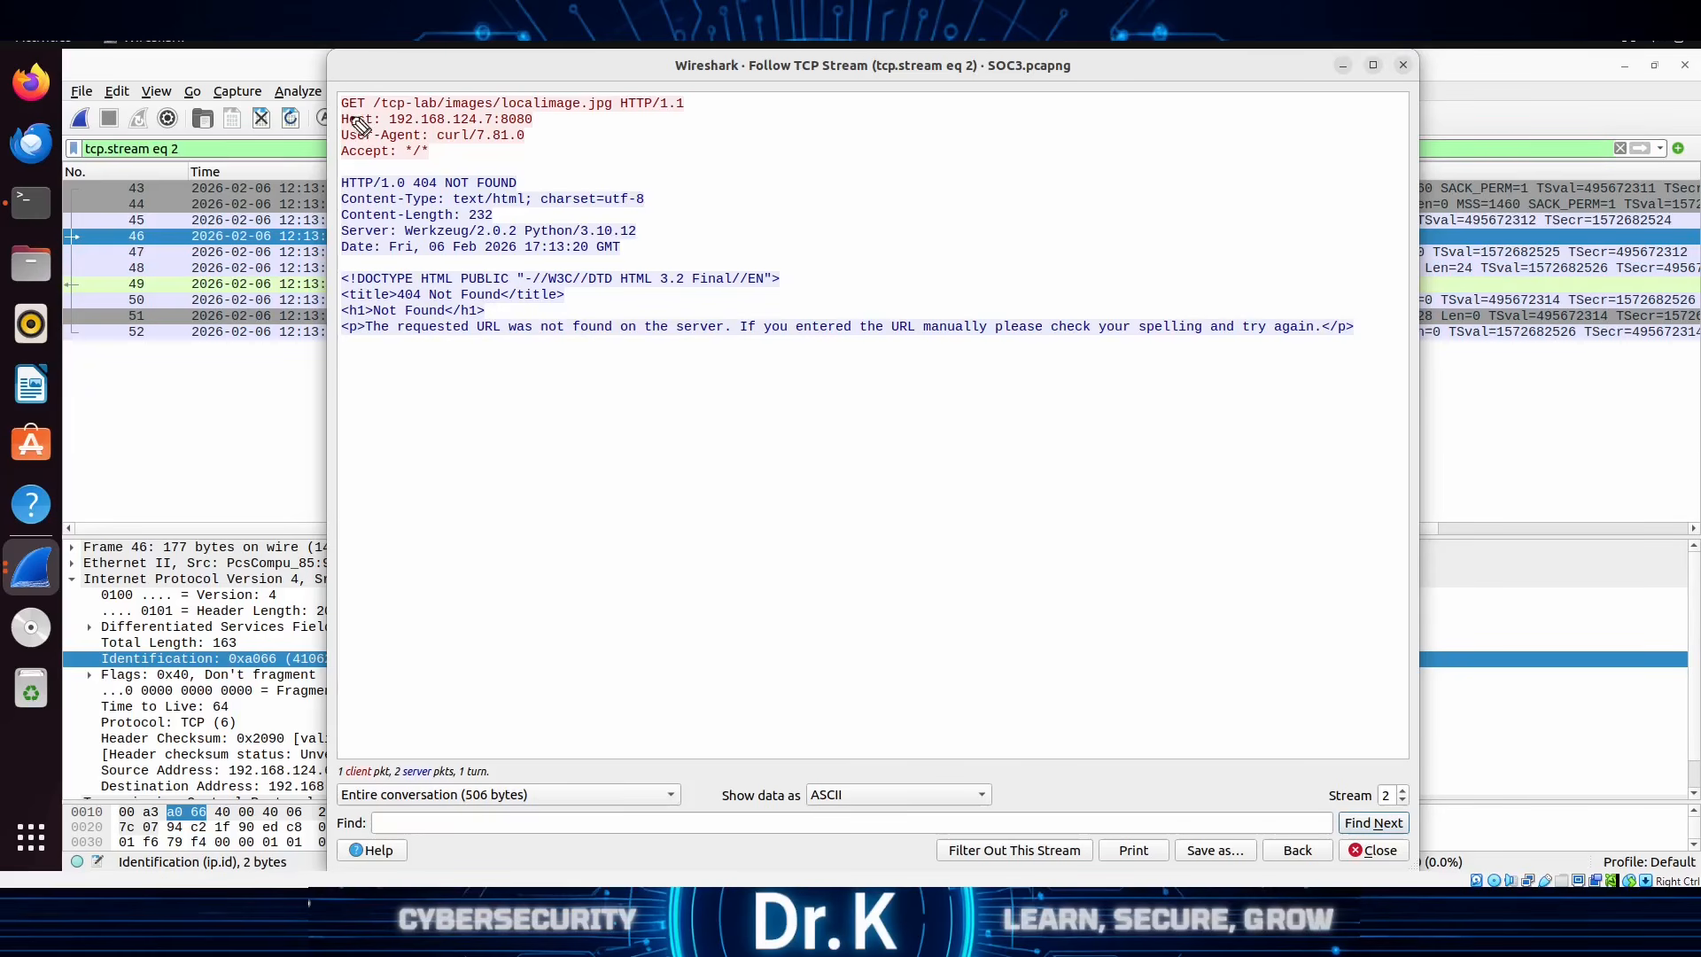
Step: Examine the GET line and Host header in the followed TCP stream, and close the stream window
{"action": "mouse_move", "coordinate": [342, 126]}
{"action": "left_mouse_down"}
{"action": "mouse_move", "coordinate": [553, 128]}
{"action": "mouse_move", "coordinate": [452, 100]}
{"action": "mouse_move", "coordinate": [344, 103]}
{"action": "mouse_move", "coordinate": [337, 123]}
{"action": "left_mouse_up"}
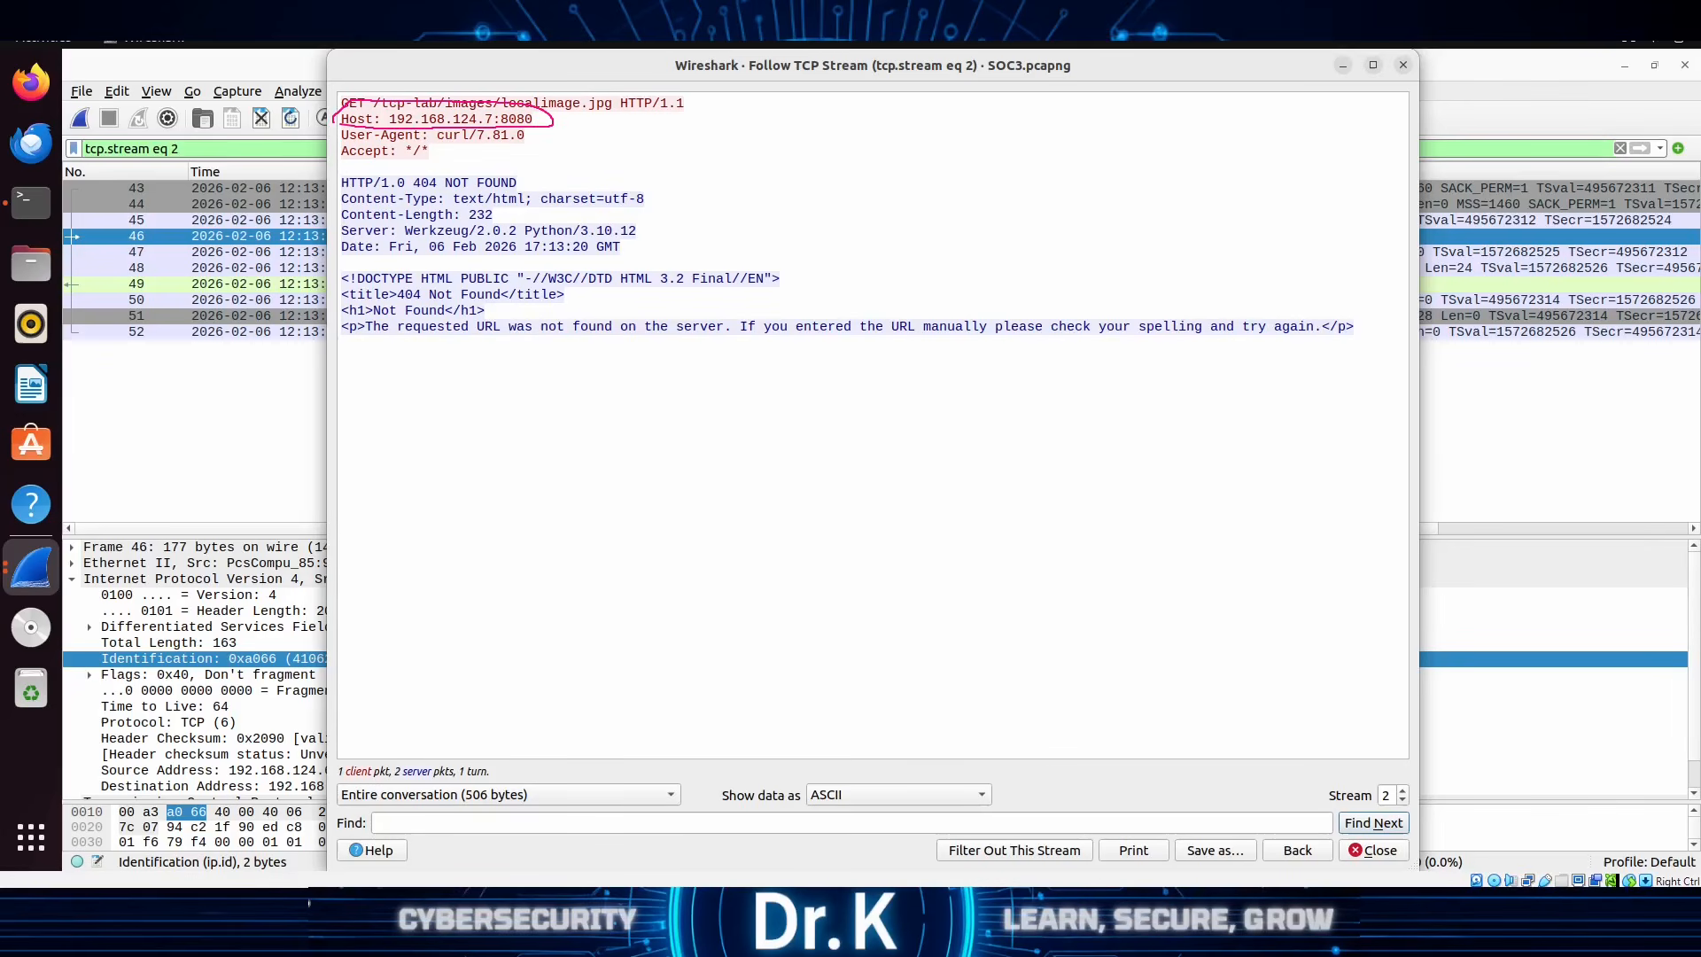
{"action": "mouse_move", "coordinate": [512, 64]}
{"action": "left_mouse_down"}
{"action": "mouse_move", "coordinate": [738, 102]}
{"action": "mouse_move", "coordinate": [992, 93]}
{"action": "mouse_move", "coordinate": [776, 89]}
{"action": "left_mouse_up"}
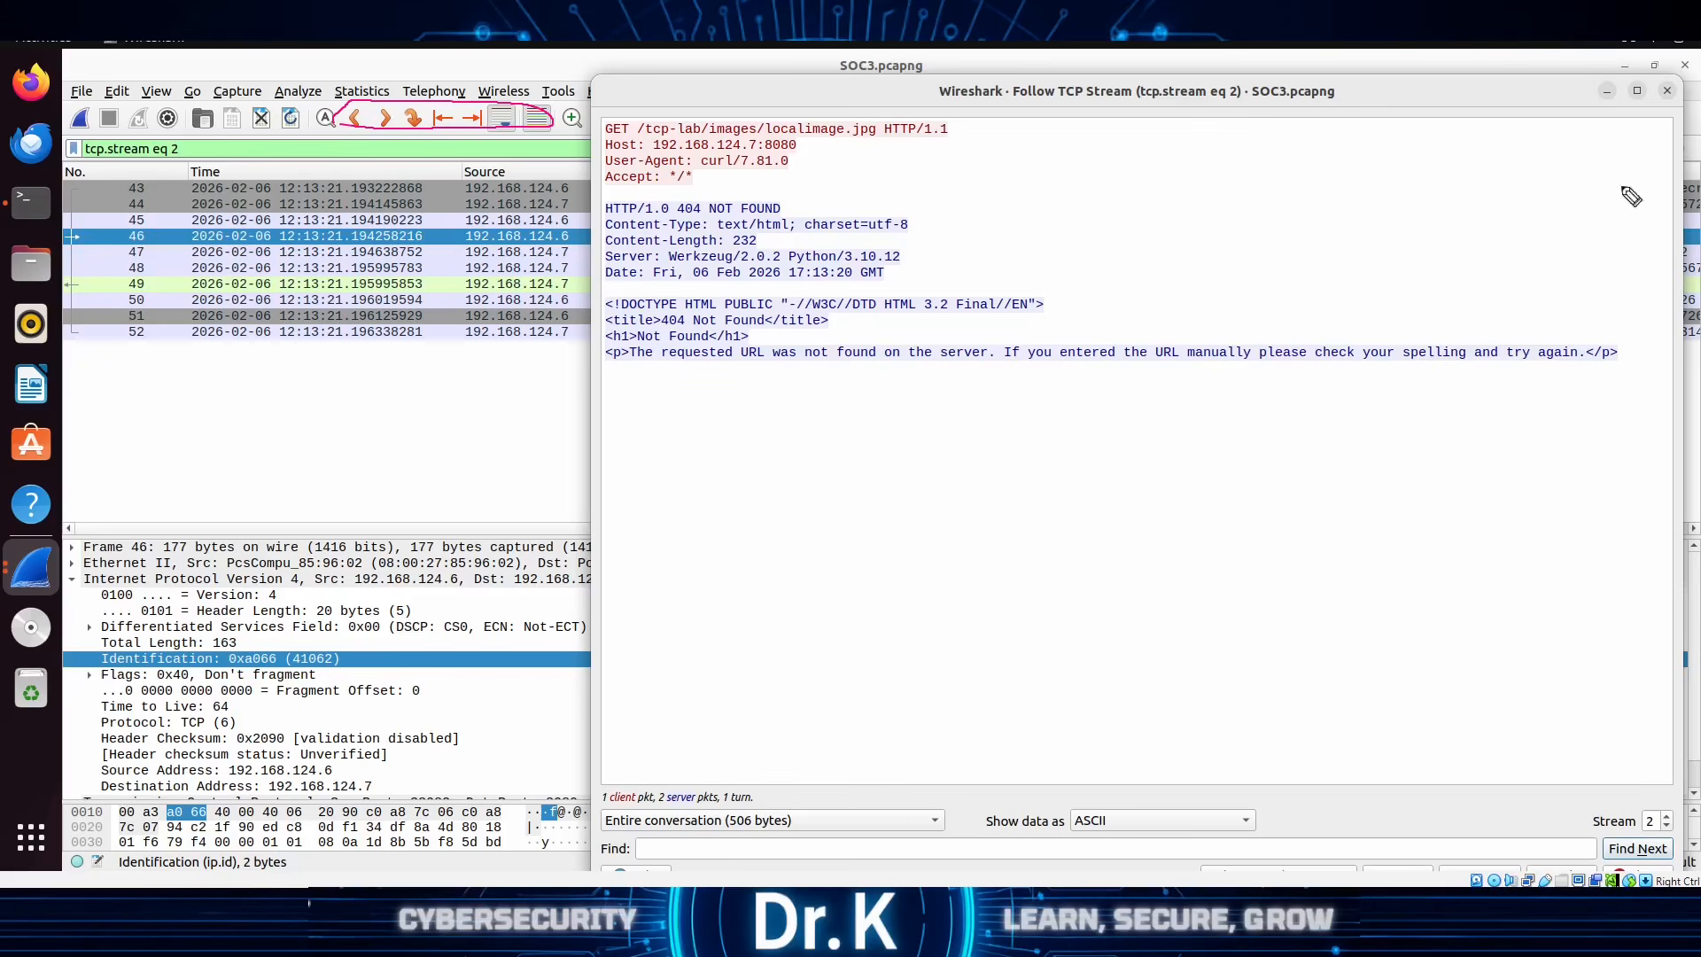
{"action": "mouse_move", "coordinate": [744, 122]}
{"action": "left_mouse_down"}
{"action": "mouse_move", "coordinate": [701, 122]}
{"action": "mouse_move", "coordinate": [678, 182]}
{"action": "mouse_move", "coordinate": [735, 115]}
{"action": "left_mouse_up"}
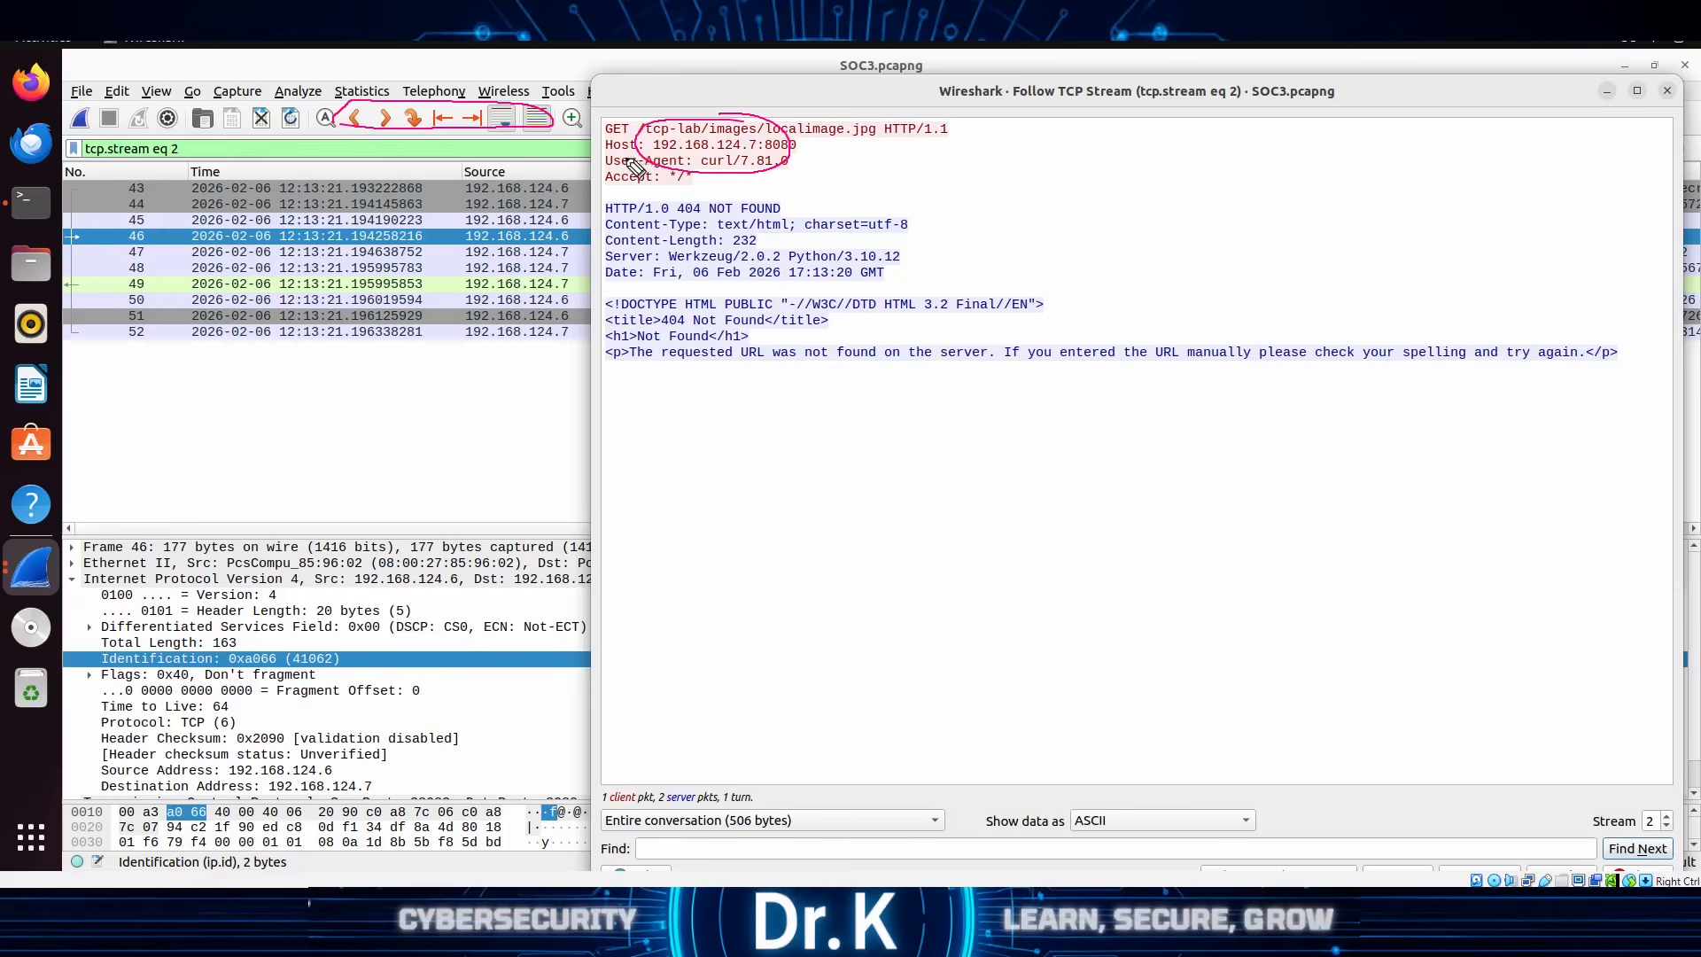
{"action": "left_click_drag", "start_coordinate": [605, 150], "coordinate": [630, 154]}
{"action": "left_click_drag", "start_coordinate": [831, 136], "coordinate": [843, 147]}
{"action": "left_click_drag", "start_coordinate": [654, 152], "coordinate": [742, 152]}
{"action": "key", "text": "e"}
{"action": "left_click_drag", "start_coordinate": [631, 114], "coordinate": [619, 118]}
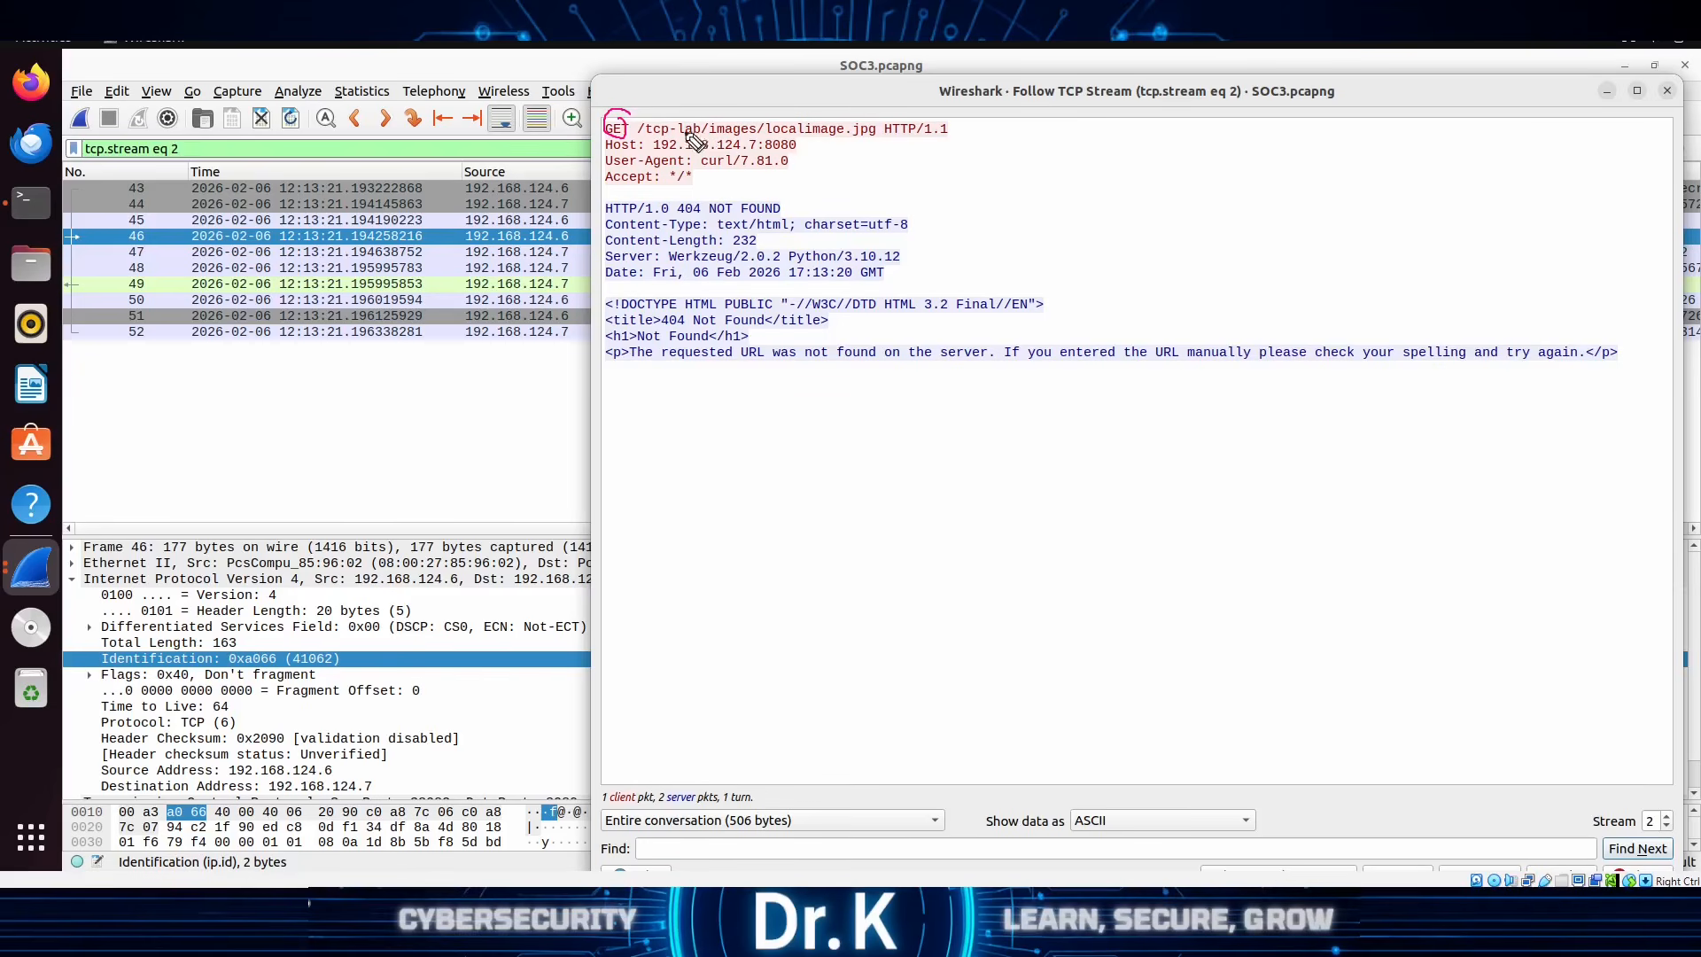
{"action": "mouse_move", "coordinate": [665, 110]}
{"action": "left_mouse_down"}
{"action": "mouse_move", "coordinate": [630, 124]}
{"action": "mouse_move", "coordinate": [769, 155]}
{"action": "mouse_move", "coordinate": [930, 142]}
{"action": "mouse_move", "coordinate": [620, 92]}
{"action": "left_mouse_up"}
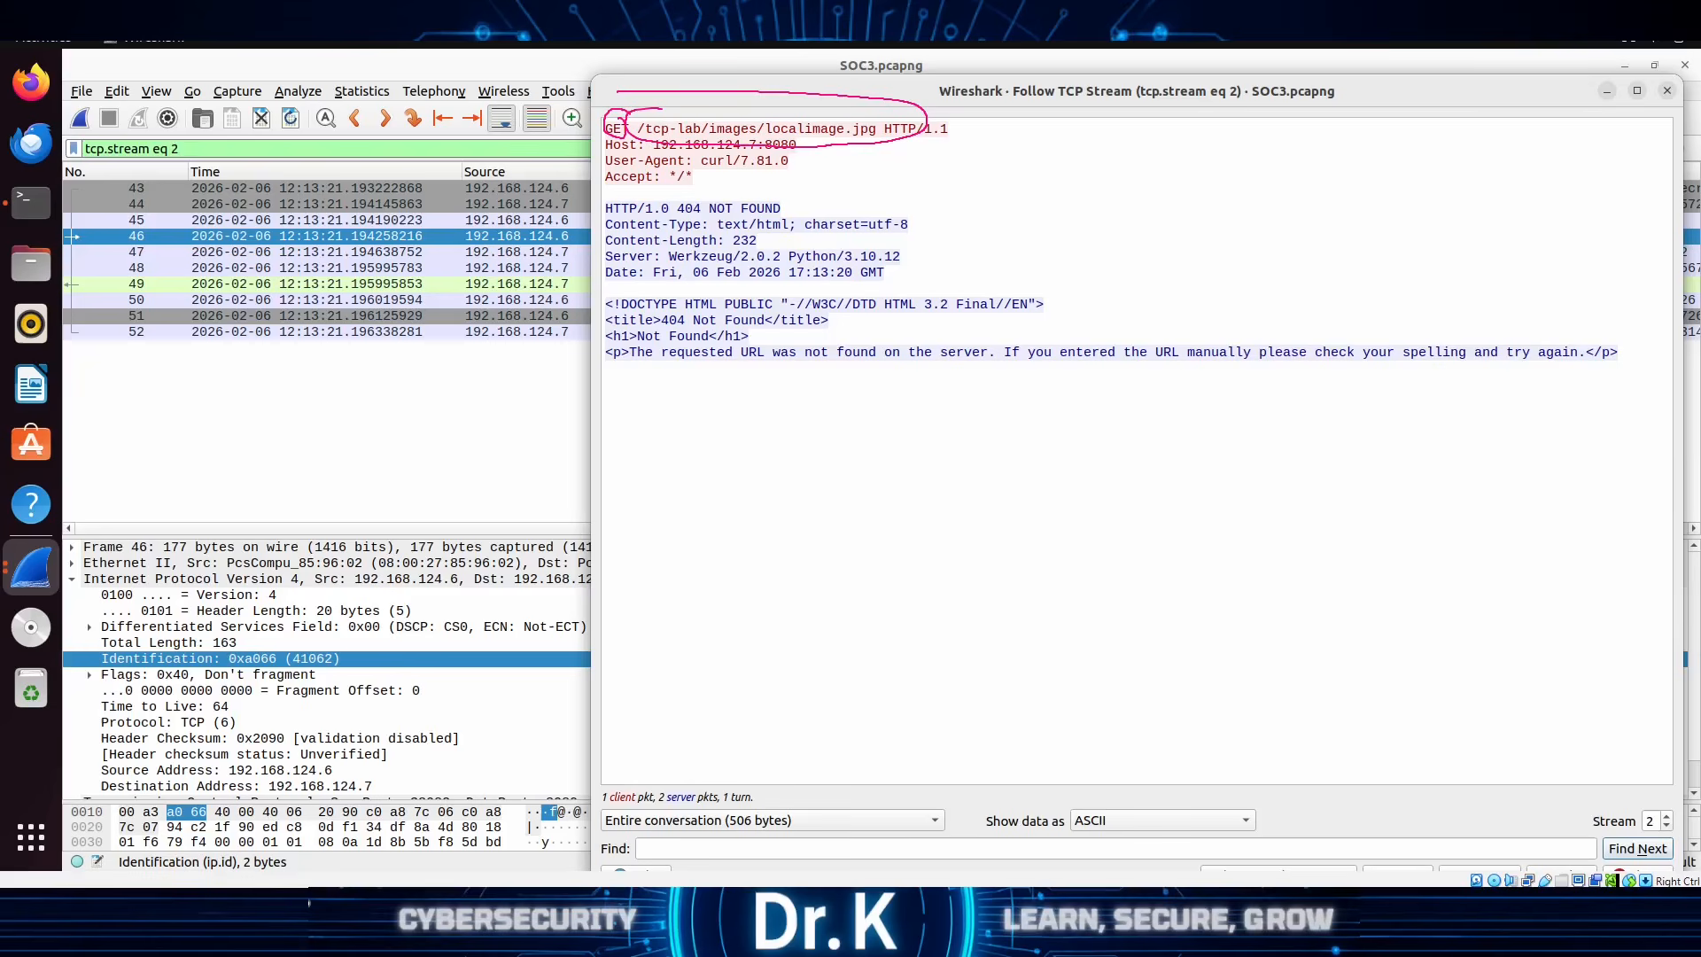
{"action": "key", "text": "Escape"}
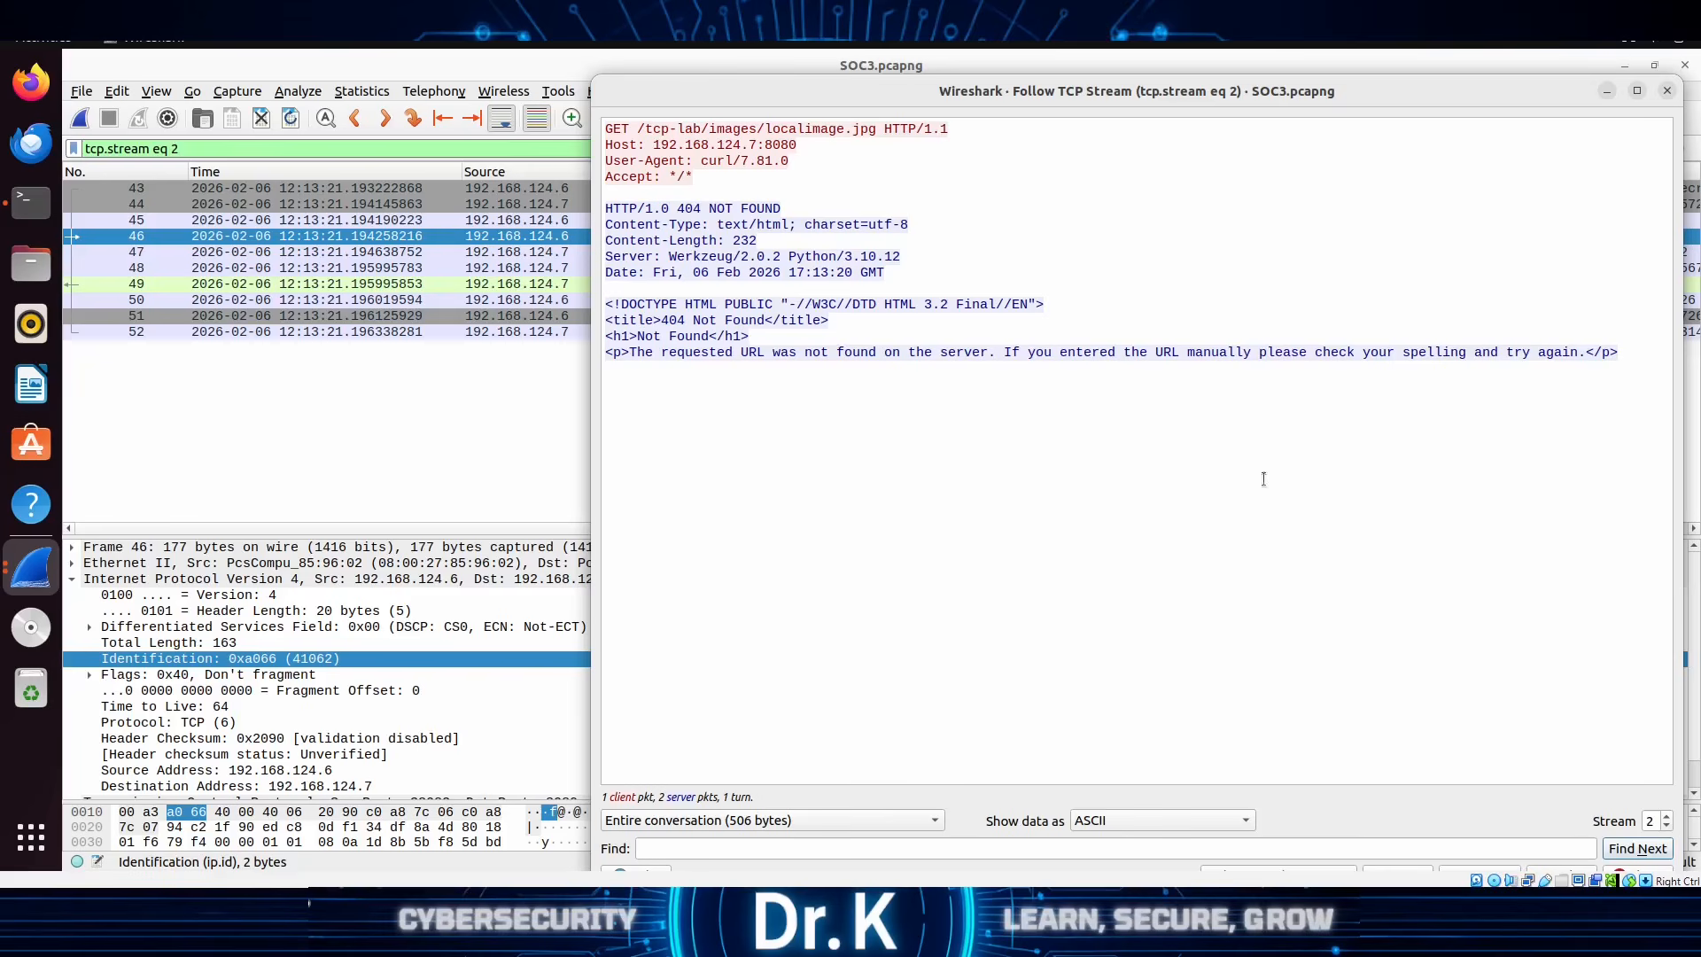
{"action": "left_click", "coordinate": [1665, 92]}
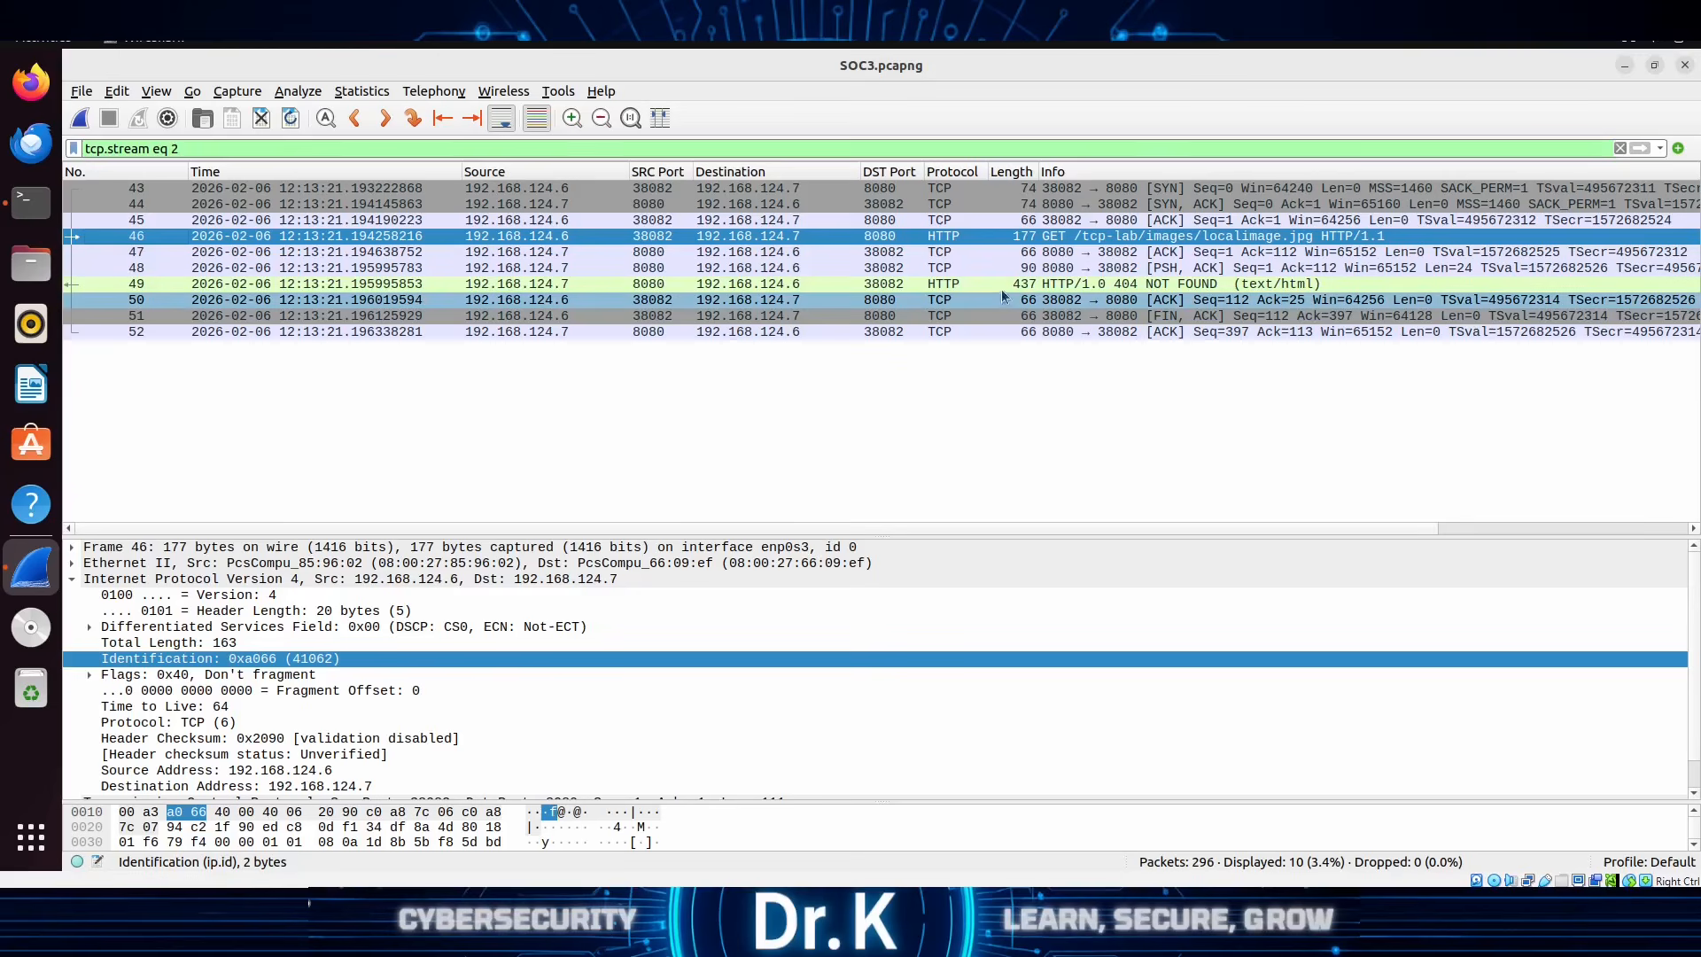
Step: Apply a TCP conversation filter from the localimage.jpg request and select the conversation's initial SYN packet
{"action": "right_click", "coordinate": [1012, 241]}
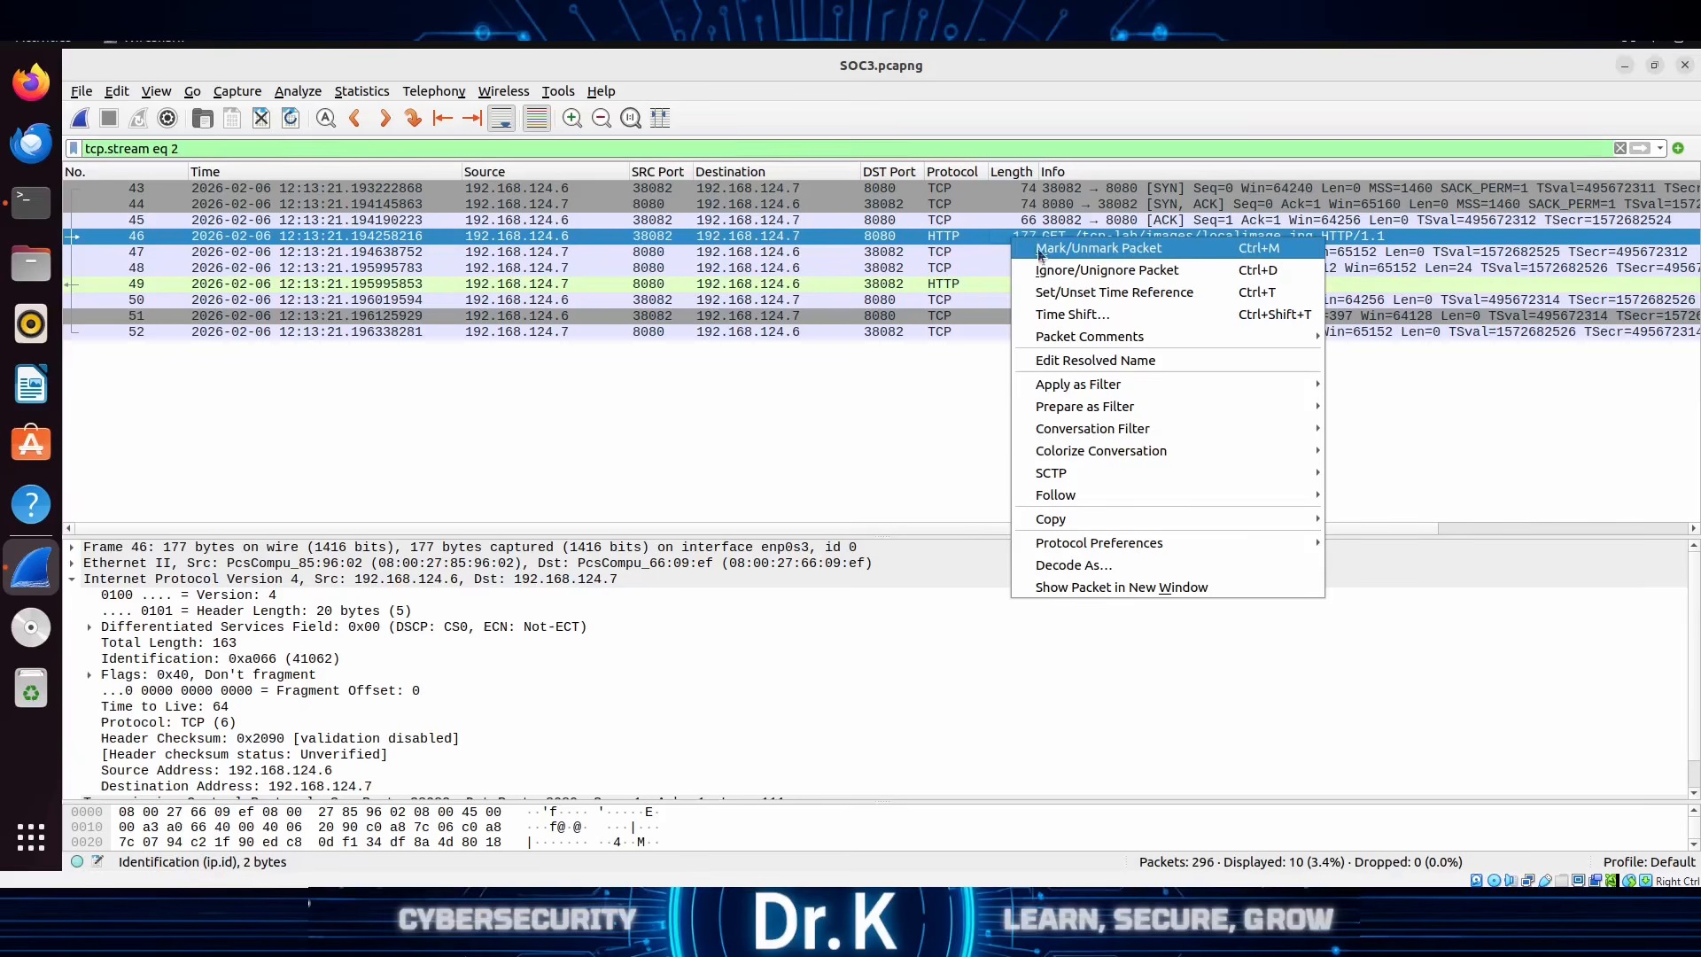
{"action": "mouse_move", "coordinate": [1104, 433]}
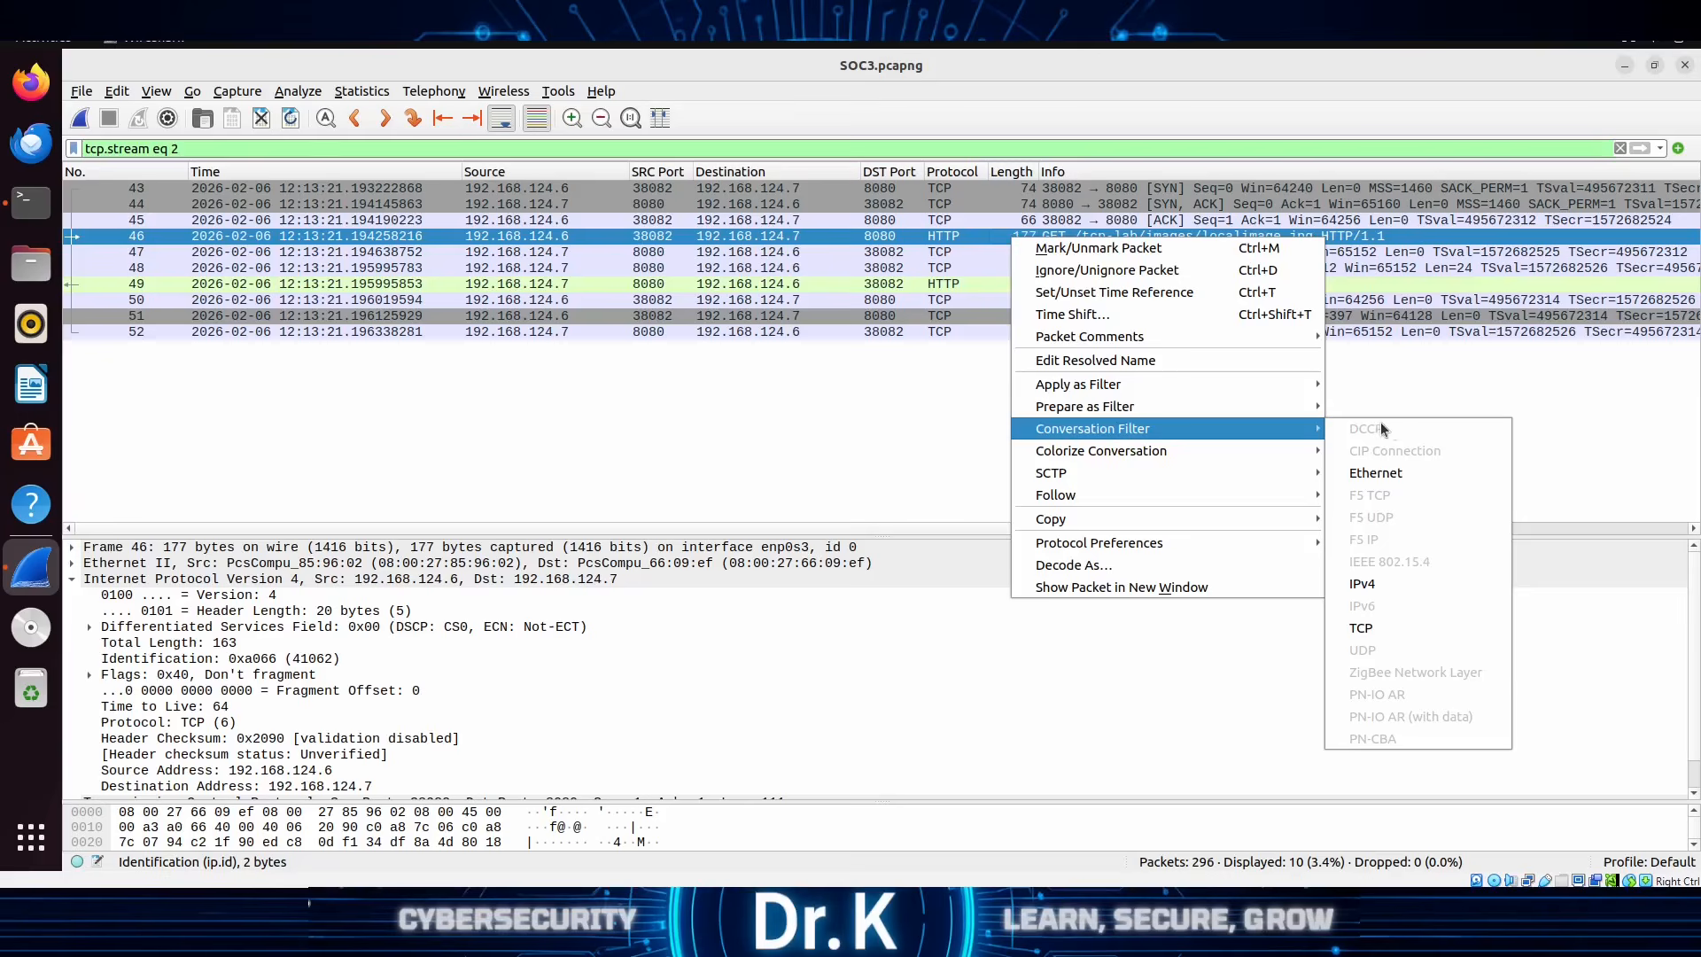
{"action": "left_click", "coordinate": [1389, 624]}
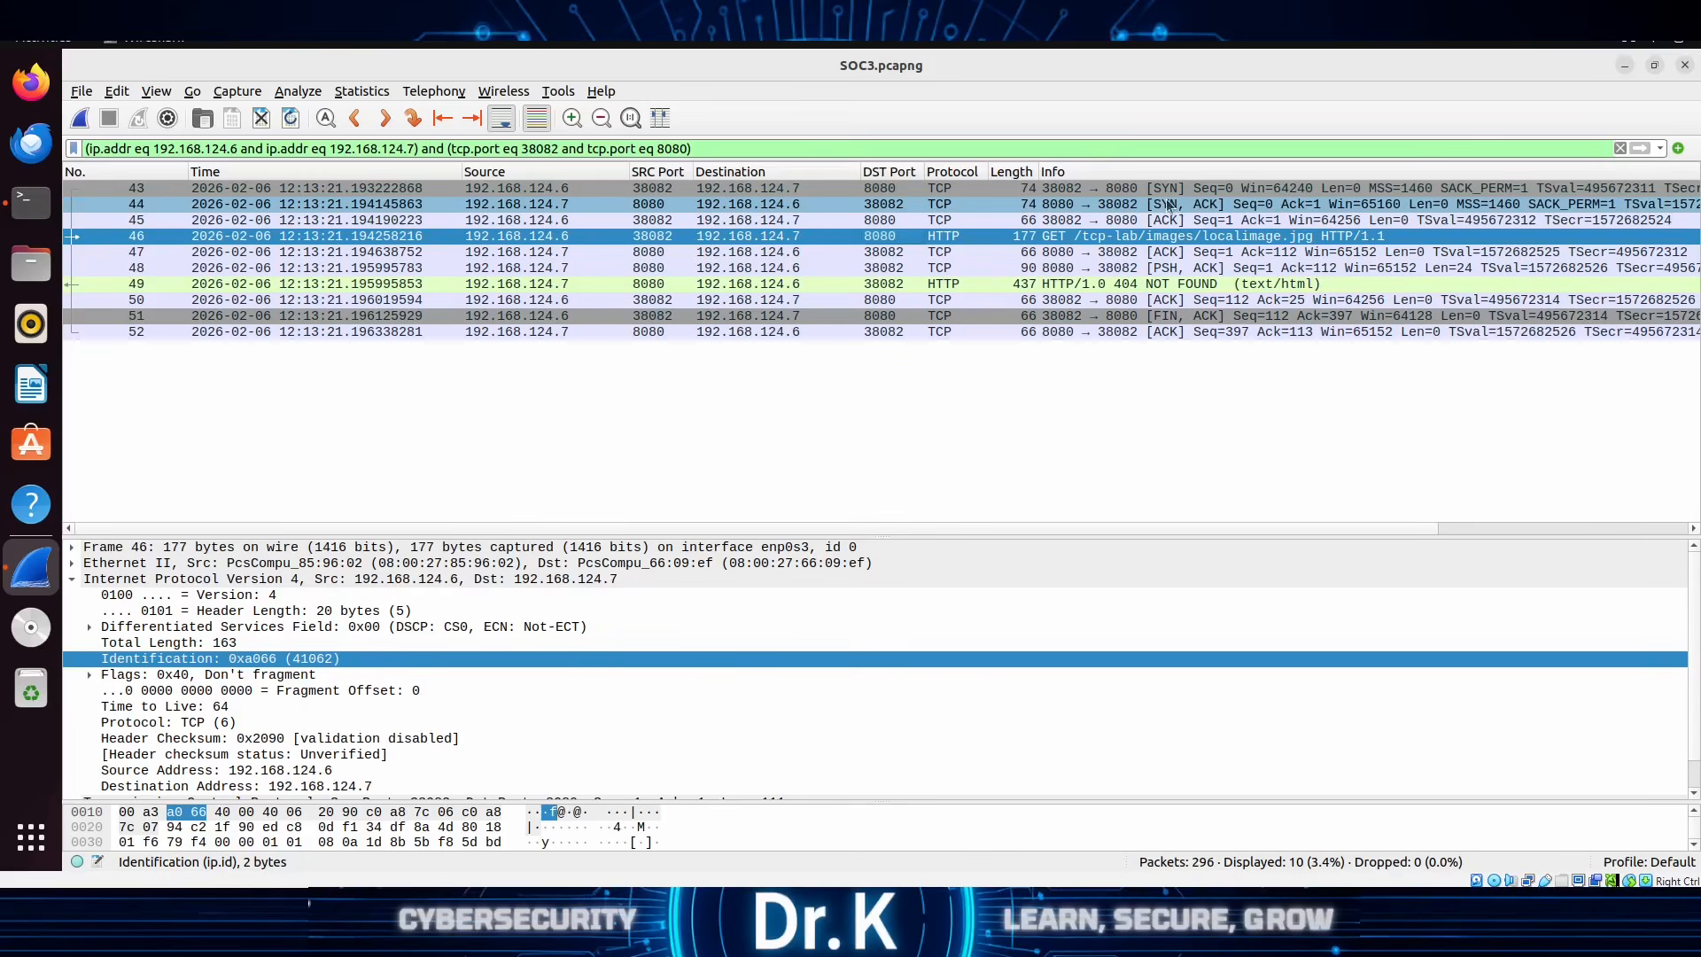
{"action": "left_click", "coordinate": [301, 189]}
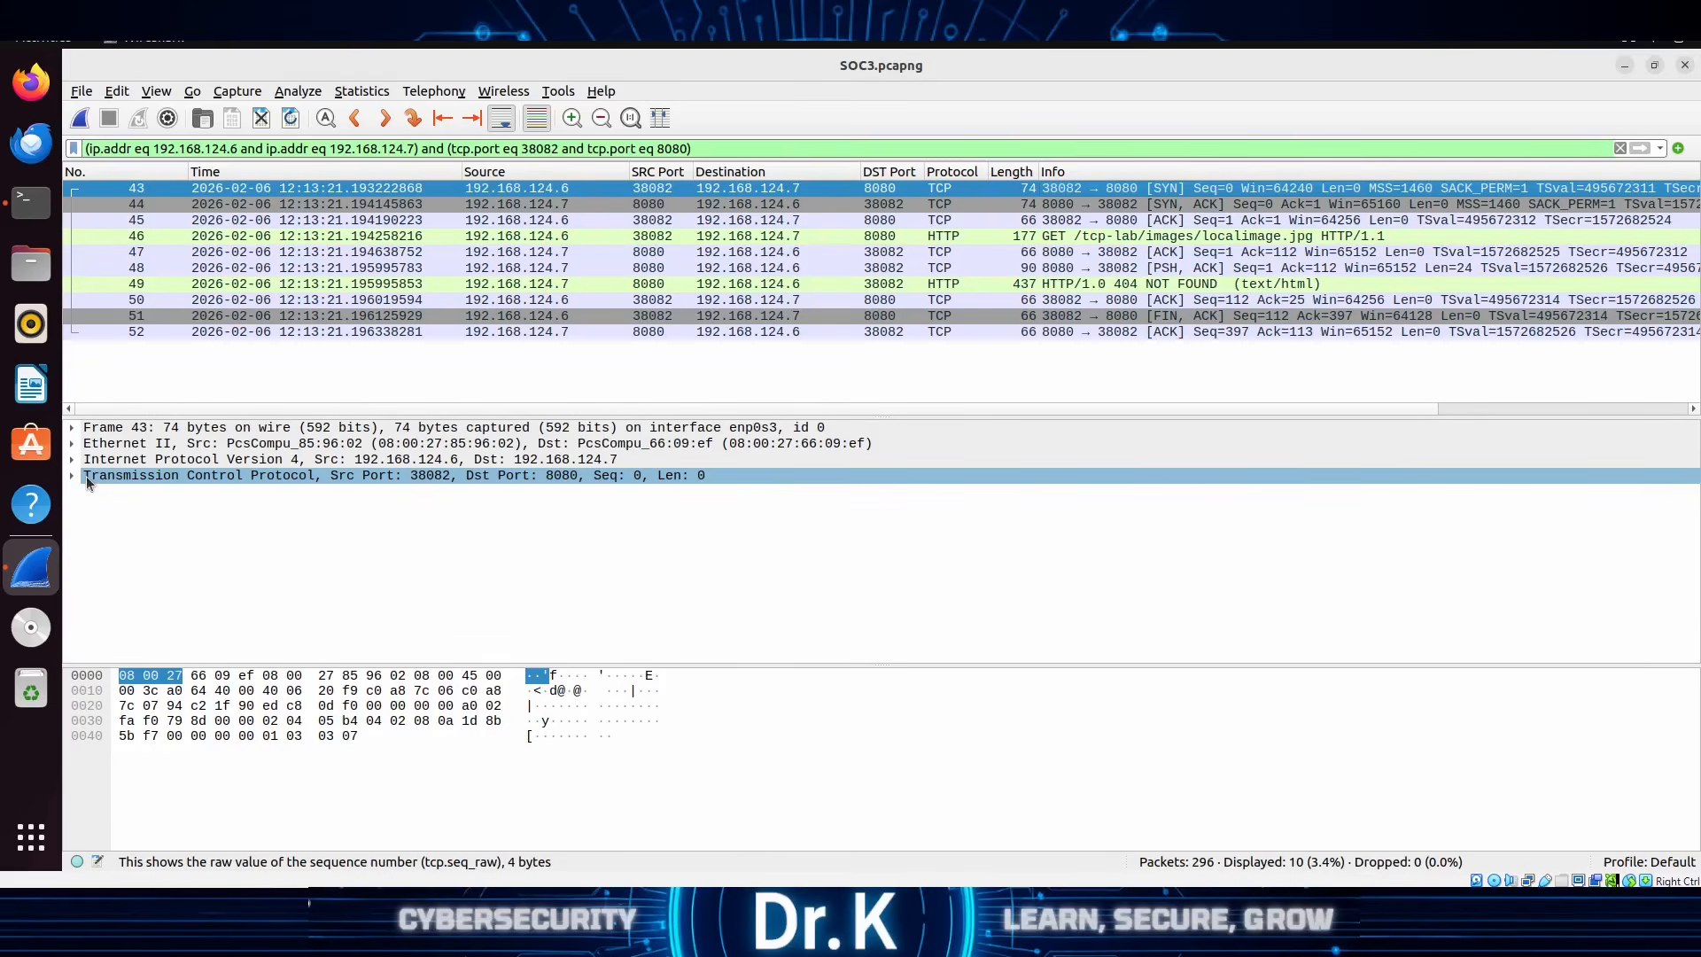
Step: Expand the SYN packet's Transmission Control Protocol details and examine the raw sequence number and its corresponding hex bytes
{"action": "left_click", "coordinate": [142, 477]}
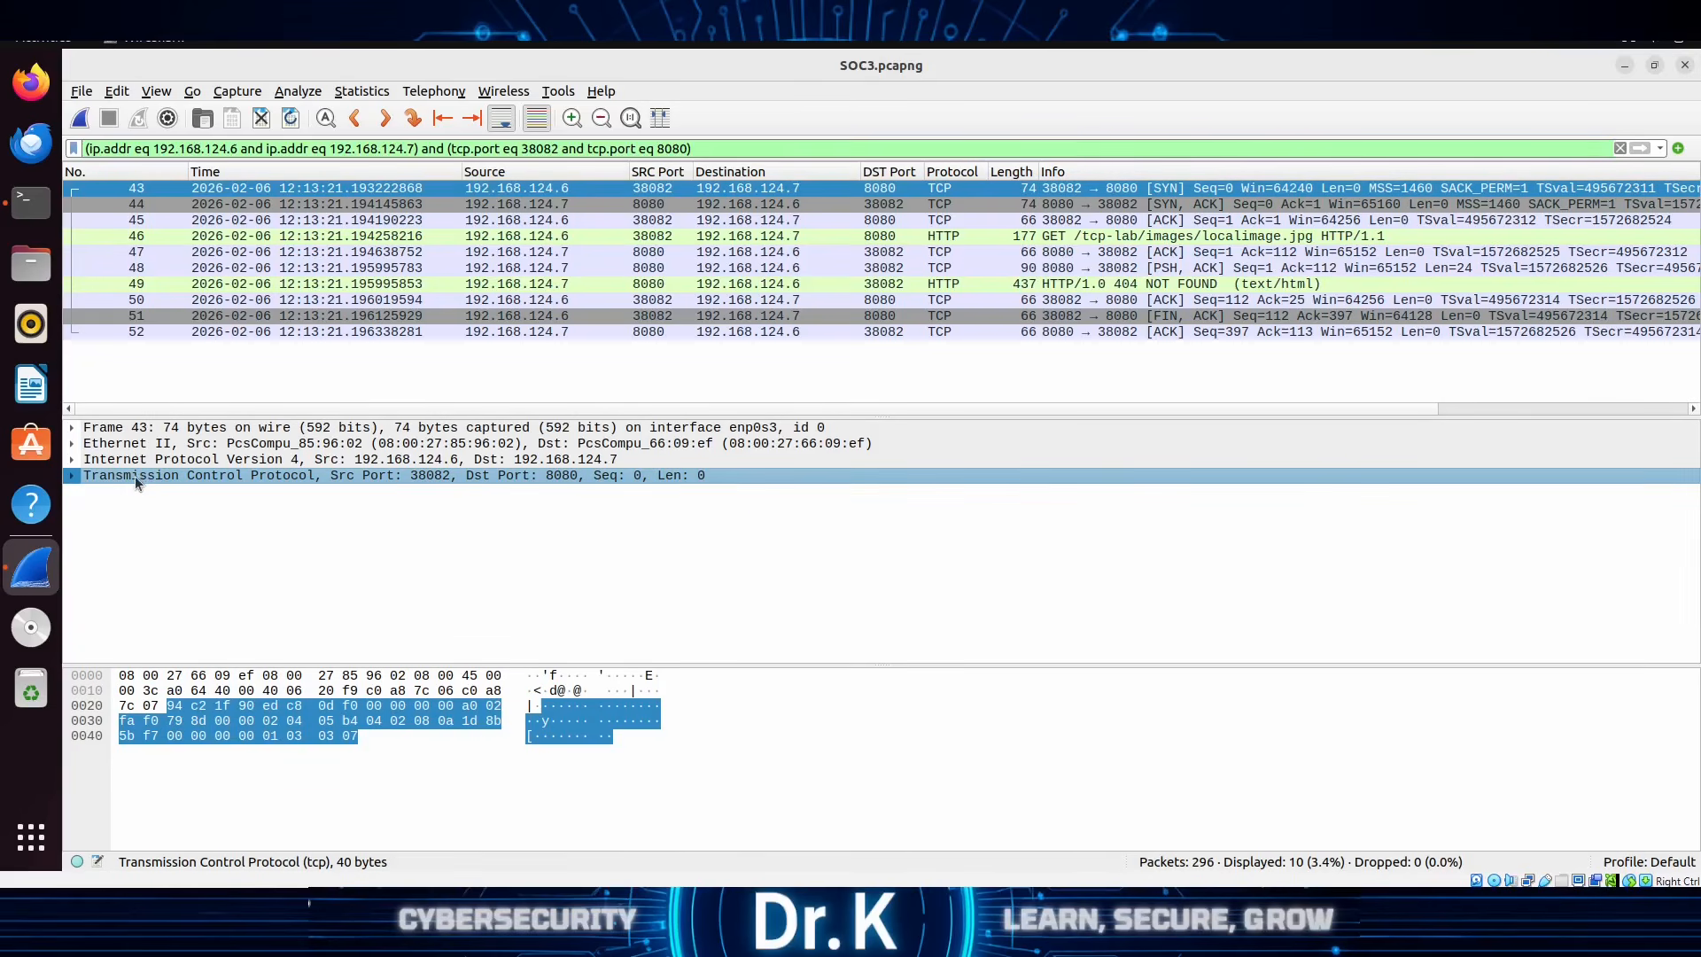
{"action": "left_click", "coordinate": [72, 478]}
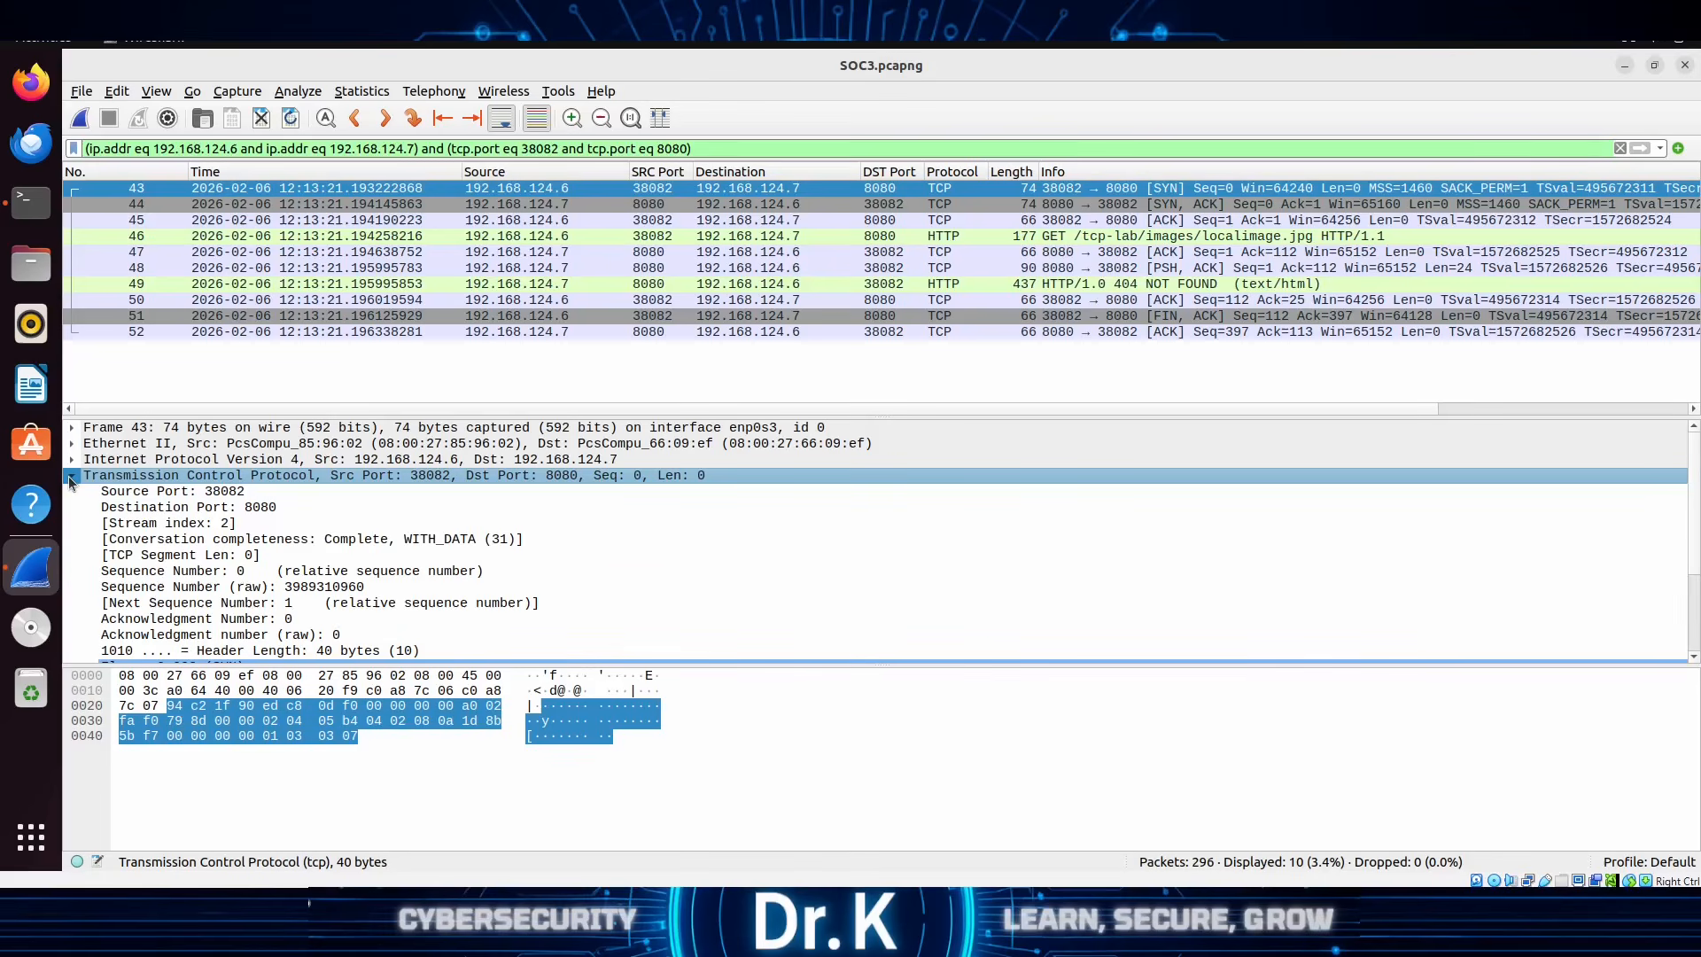
{"action": "left_click", "coordinate": [173, 592]}
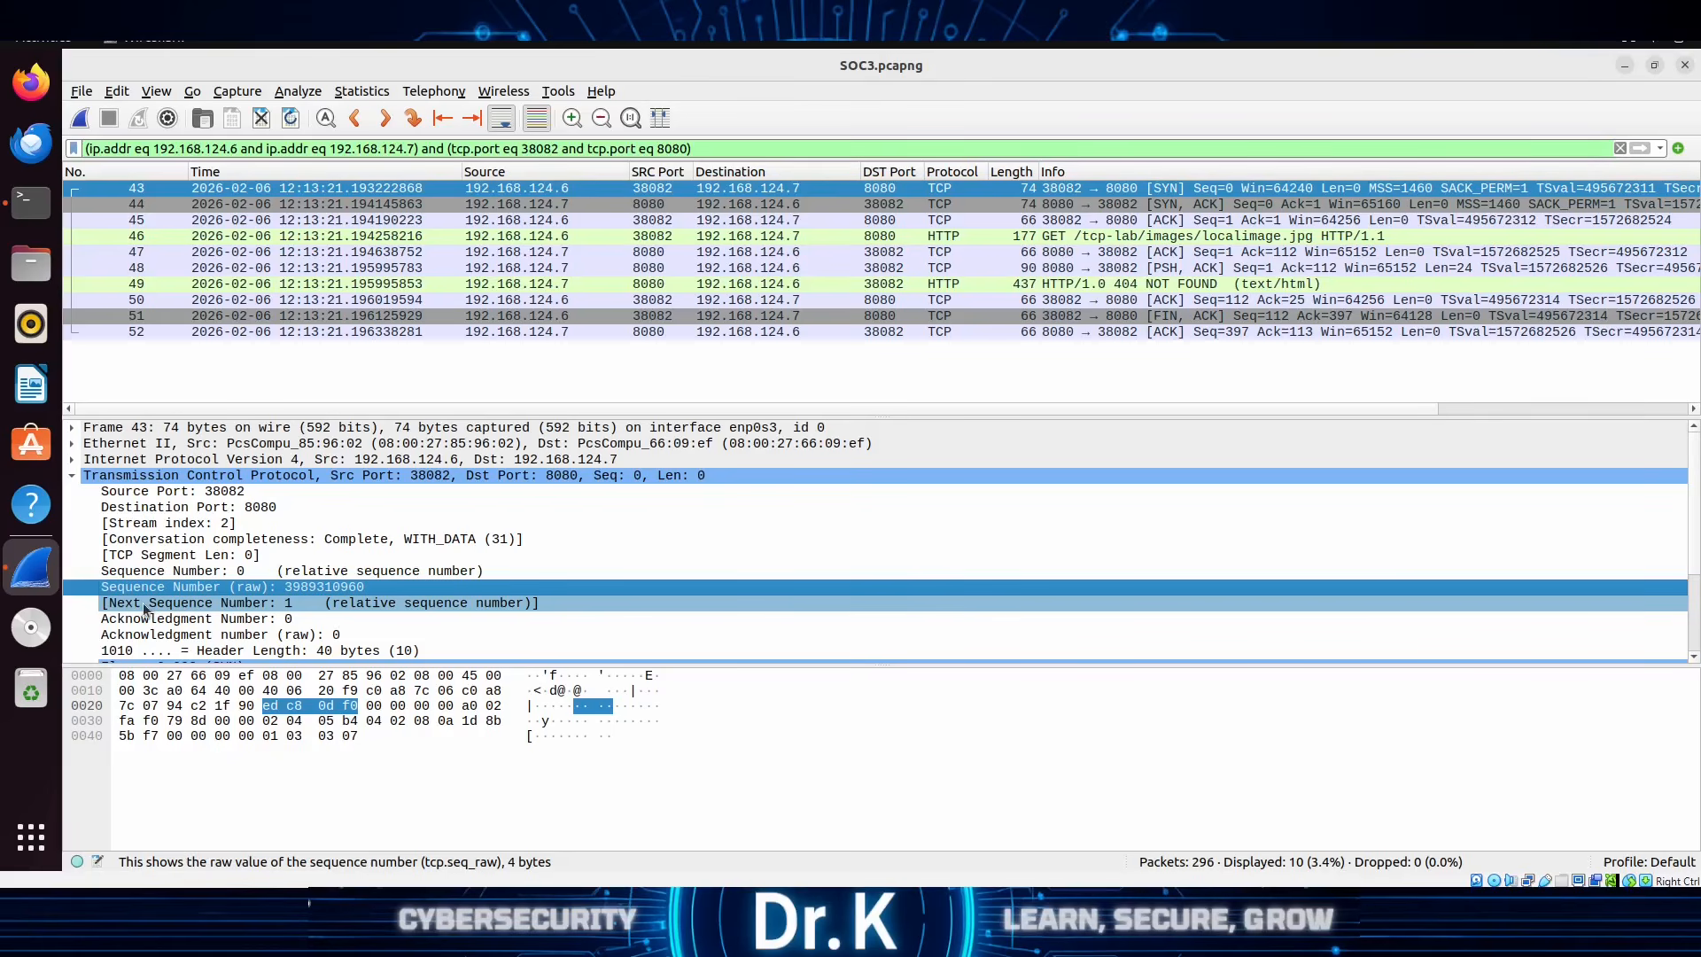
{"action": "left_click", "coordinate": [168, 604]}
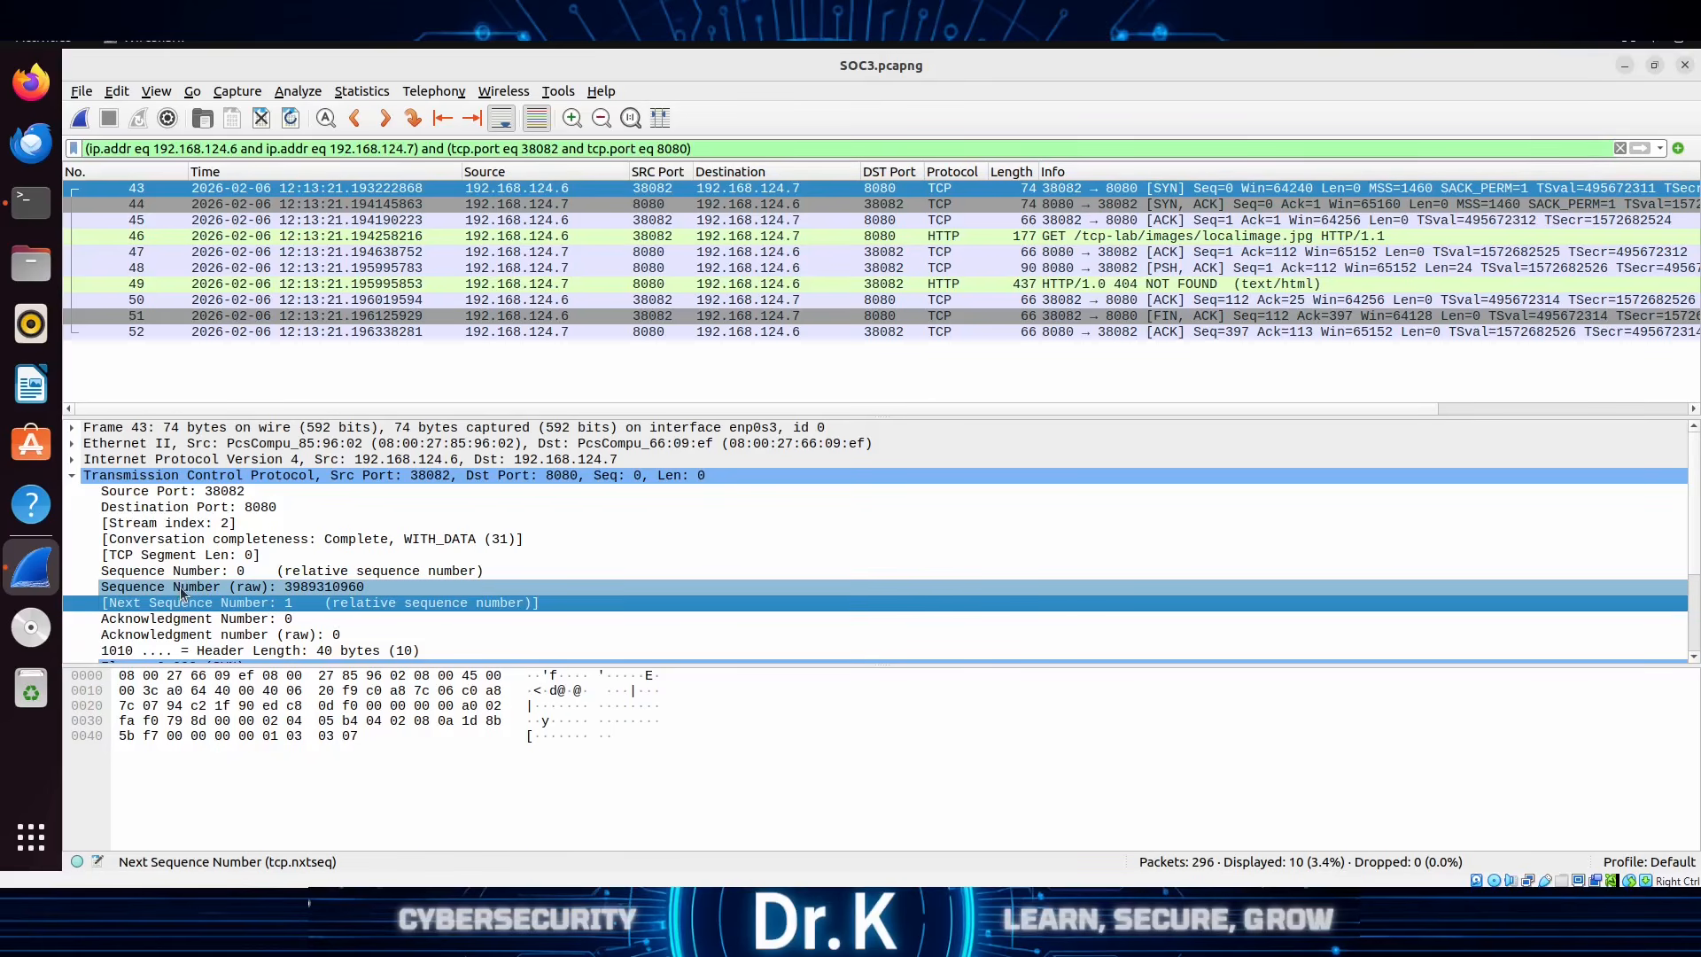
{"action": "left_click", "coordinate": [181, 587]}
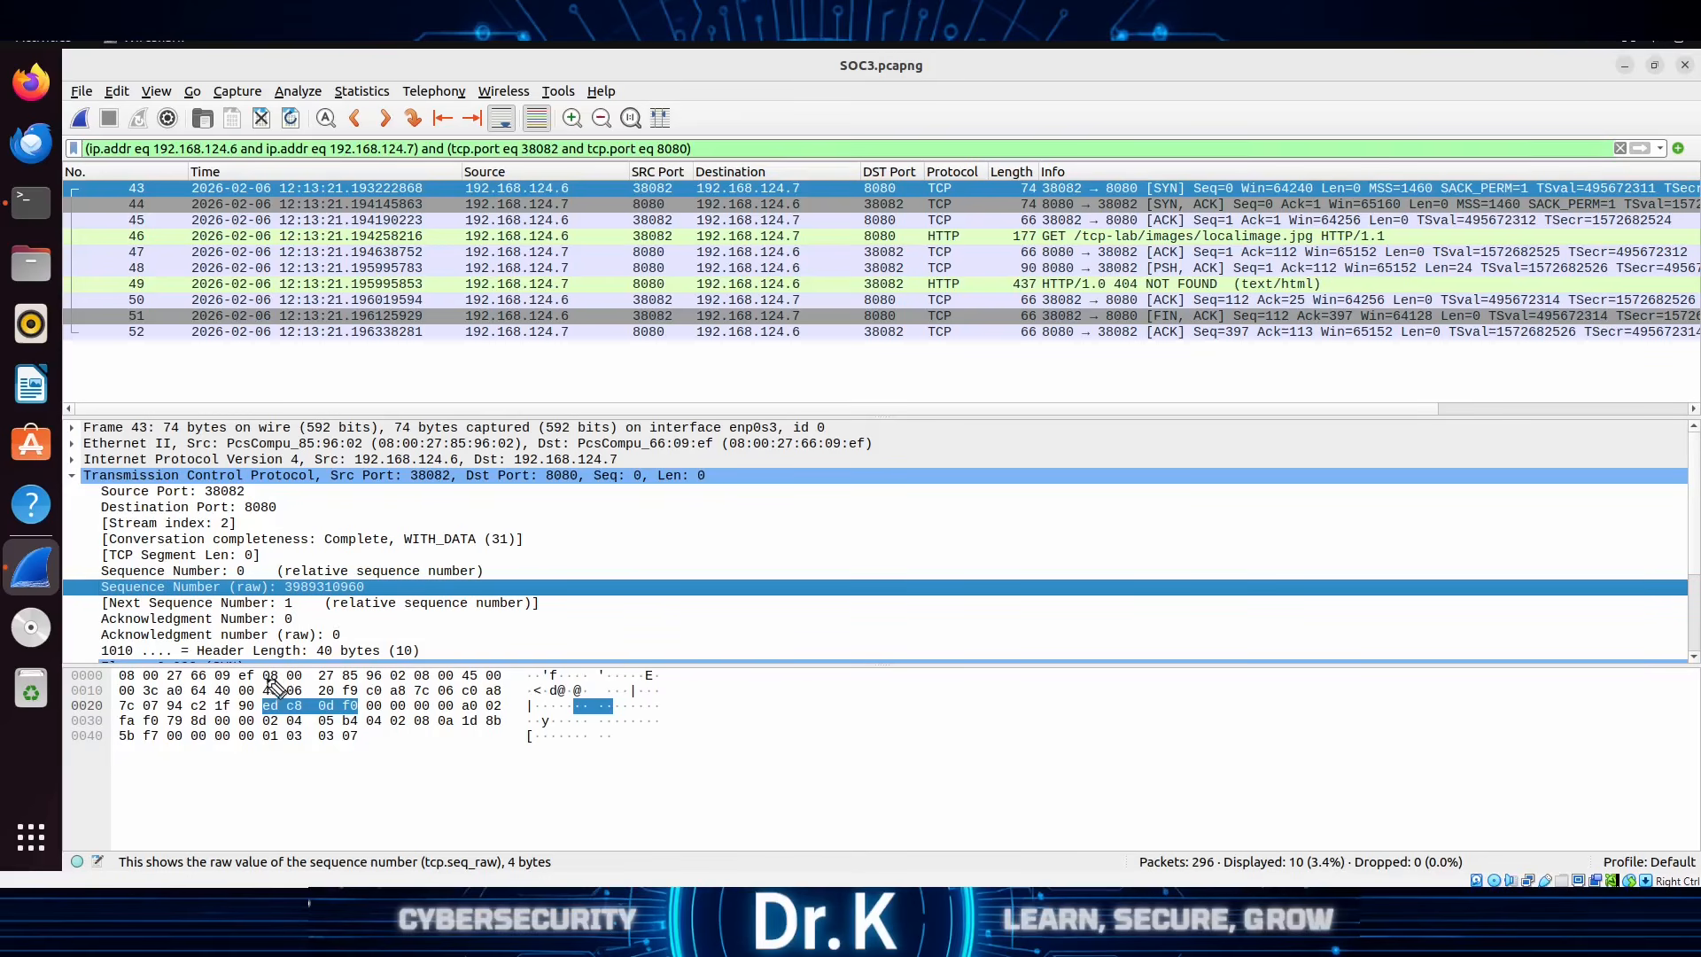
{"action": "mouse_move", "coordinate": [257, 689]}
{"action": "left_mouse_down"}
{"action": "mouse_move", "coordinate": [415, 719]}
{"action": "mouse_move", "coordinate": [252, 696]}
{"action": "left_mouse_up"}
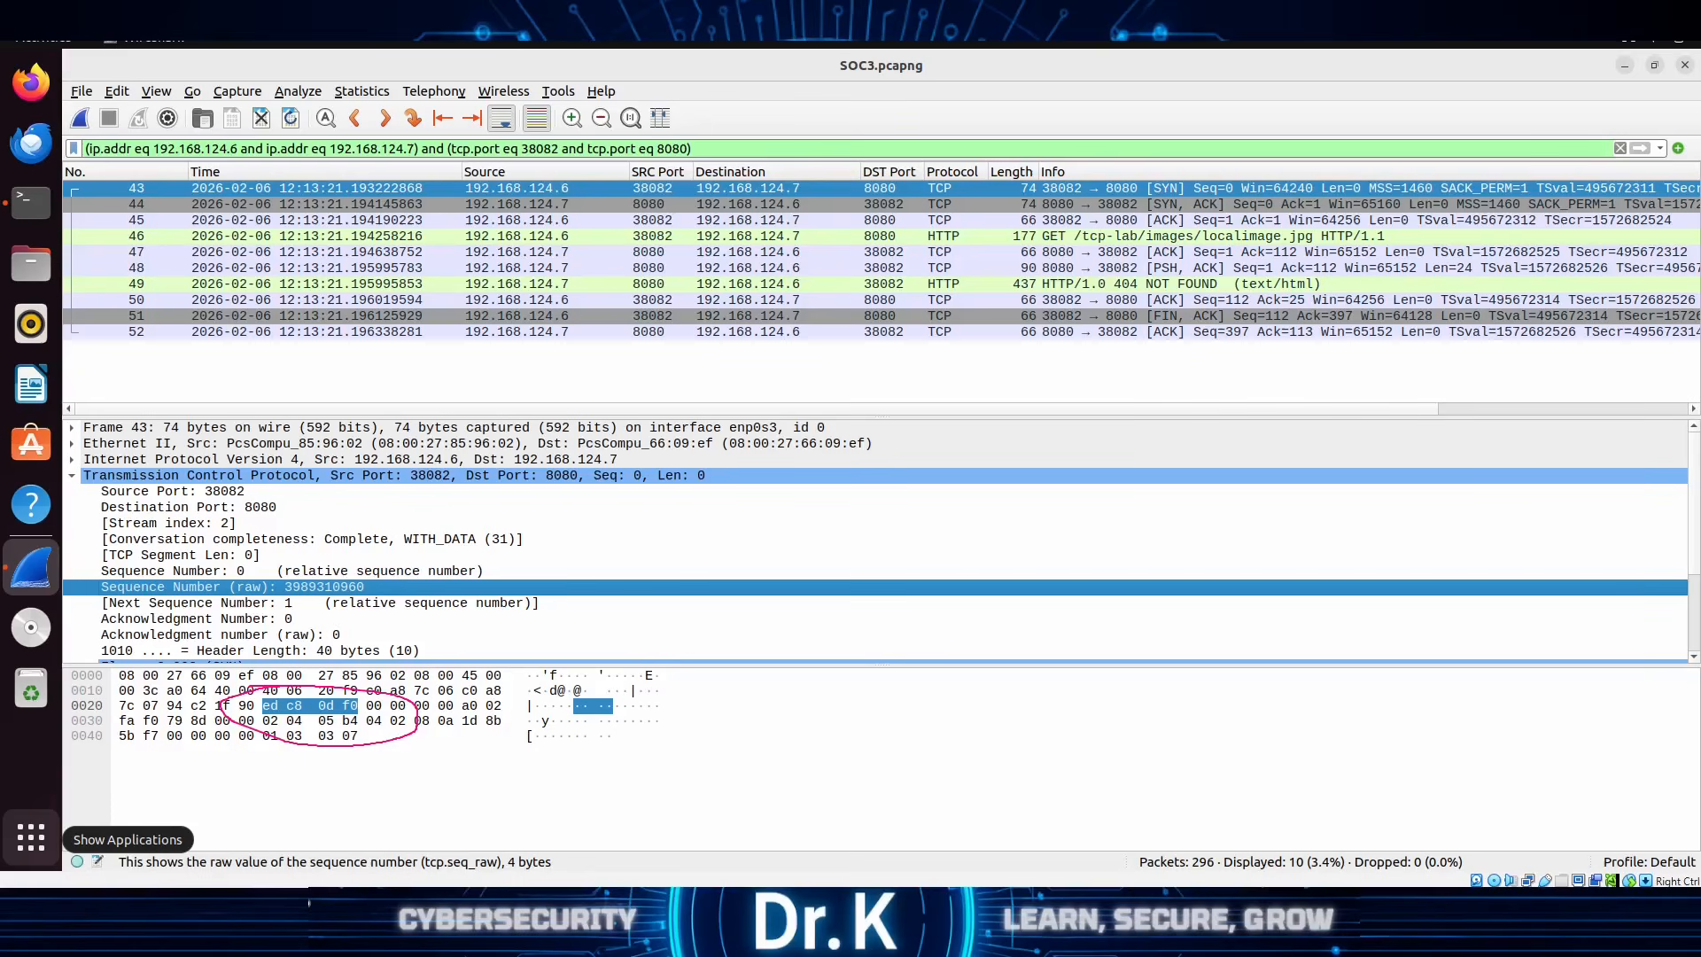
Step: Examine the SYN packet's acknowledgment number and TCP flags, and compare them with those of the SYN, ACK reply
{"action": "left_click", "coordinate": [317, 617]}
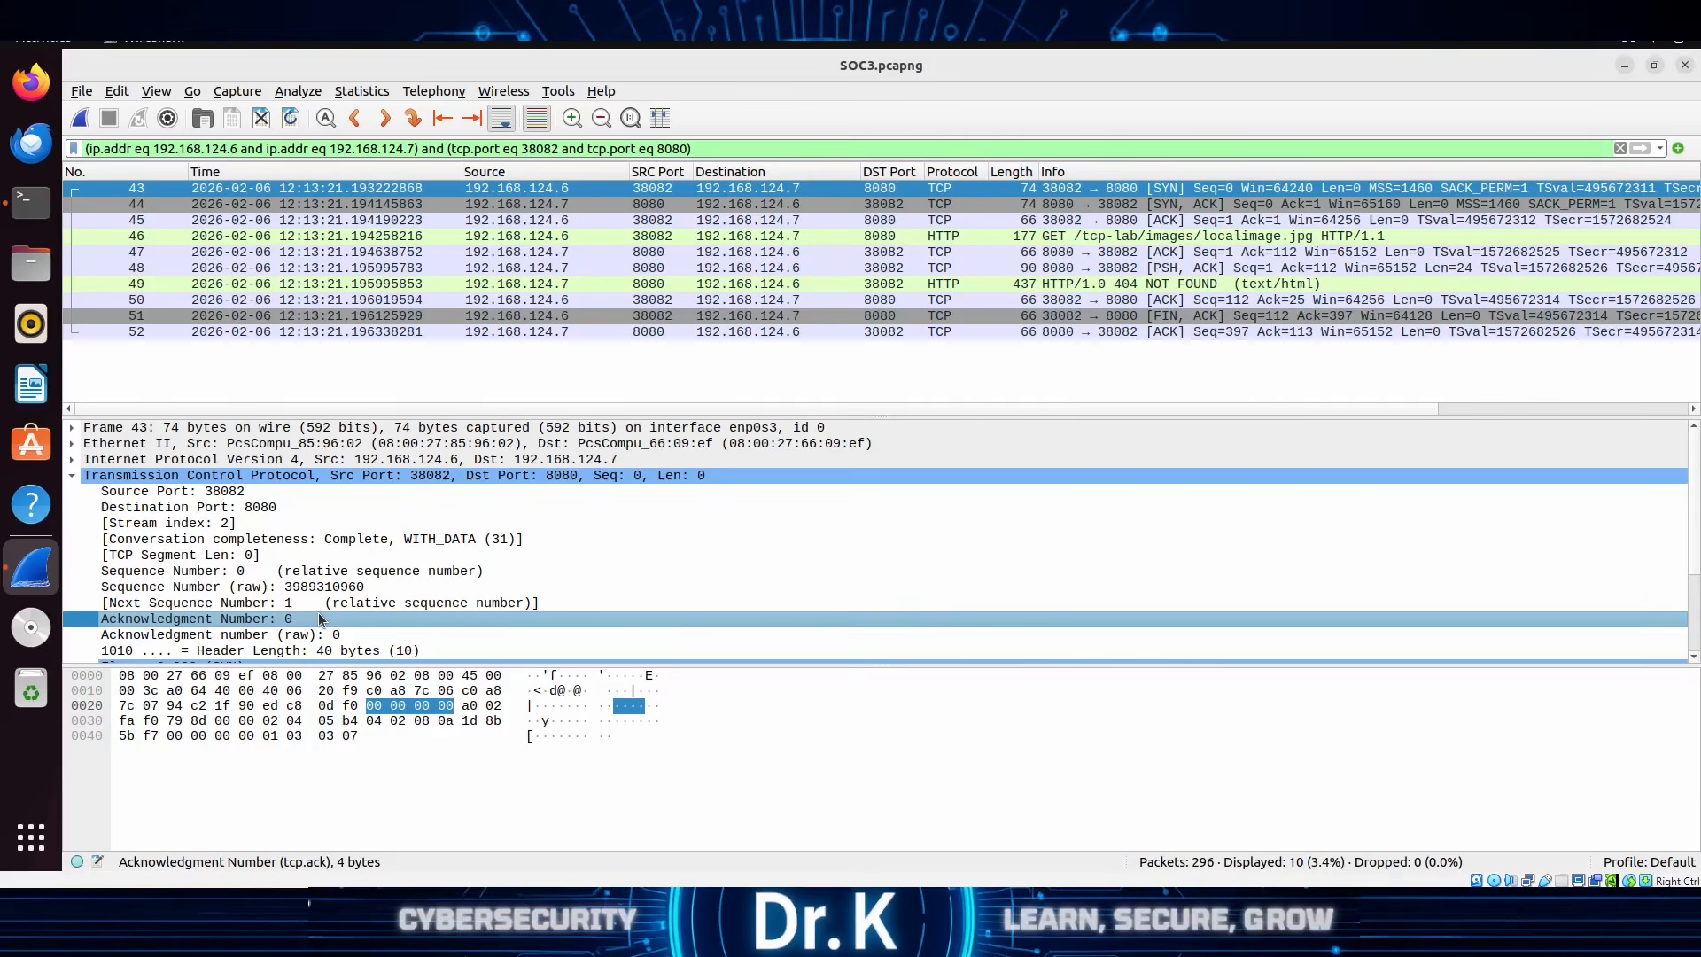
{"action": "left_click", "coordinate": [319, 617]}
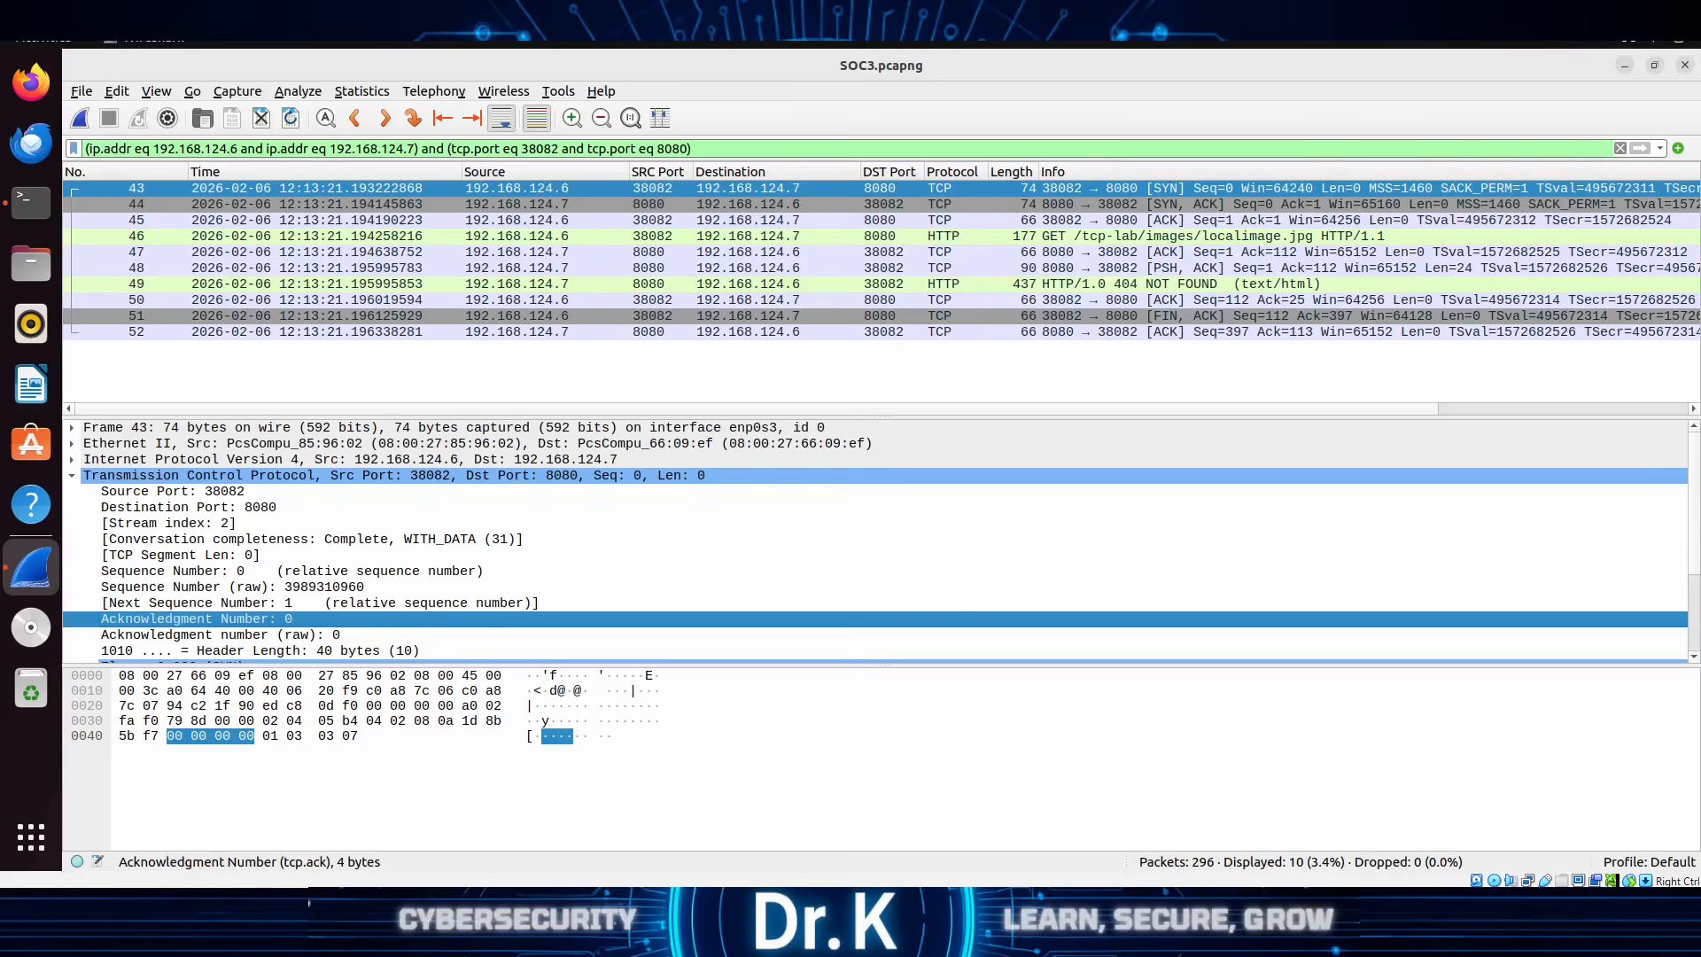
{"action": "left_click", "coordinate": [359, 587]}
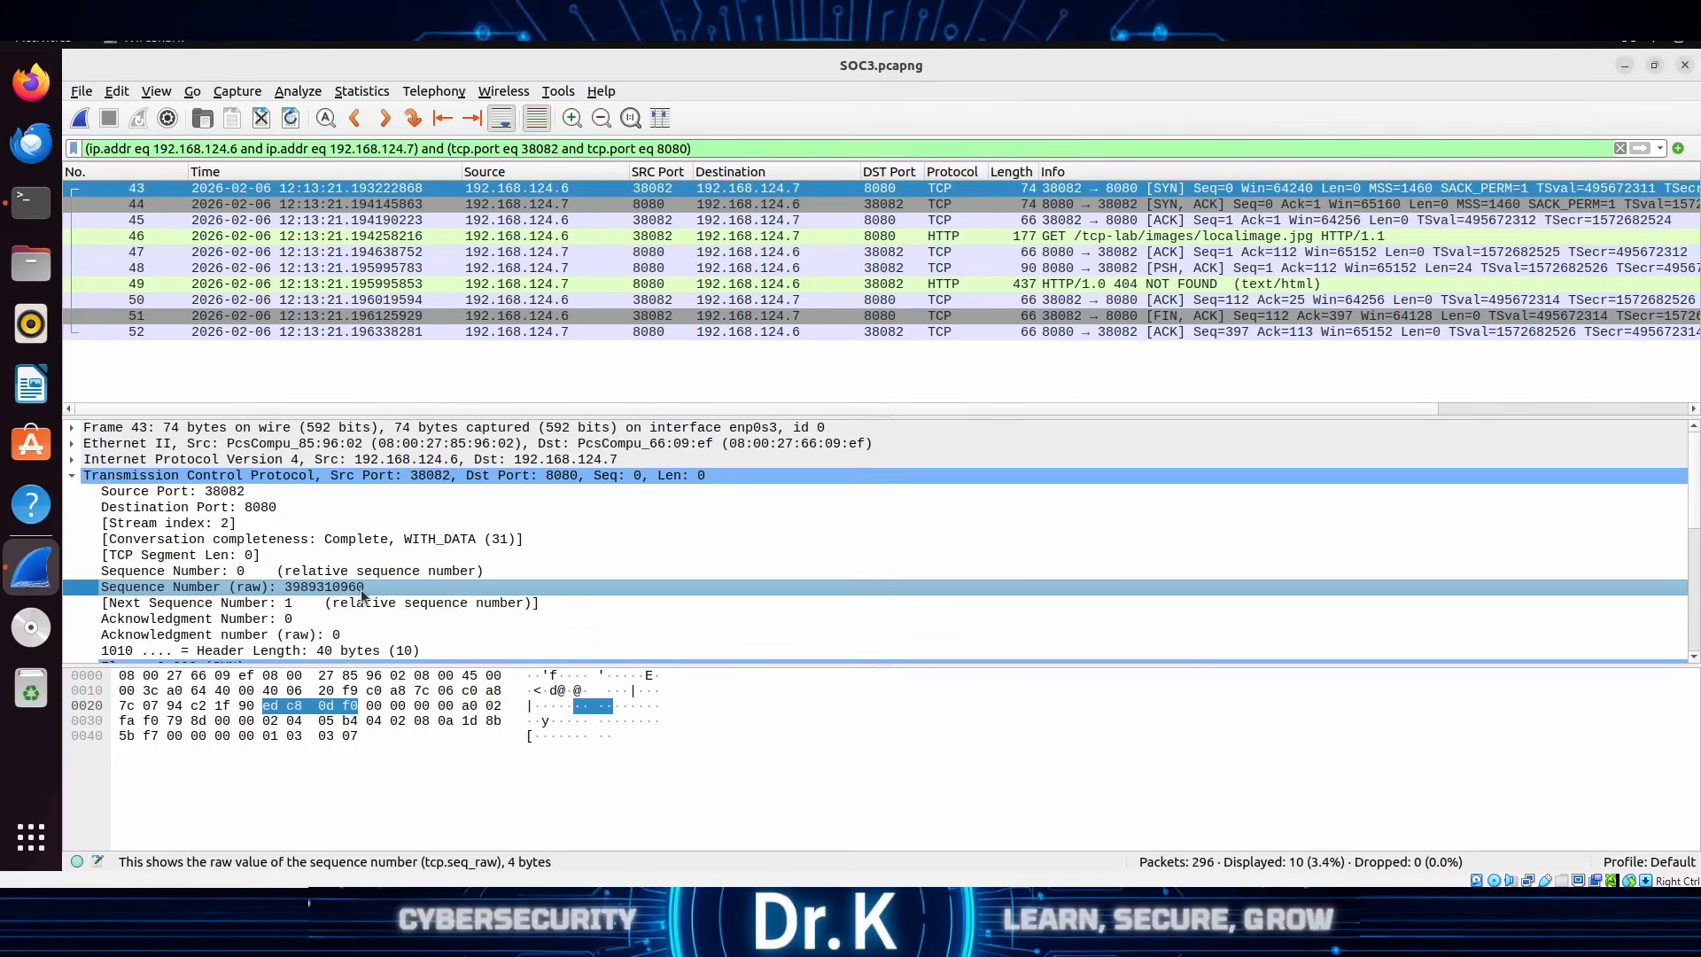
{"action": "scroll", "coordinate": [376, 588], "scroll_direction": "down", "scroll_amount": 1}
{"action": "scroll", "coordinate": [389, 577], "scroll_direction": "down", "scroll_amount": 1}
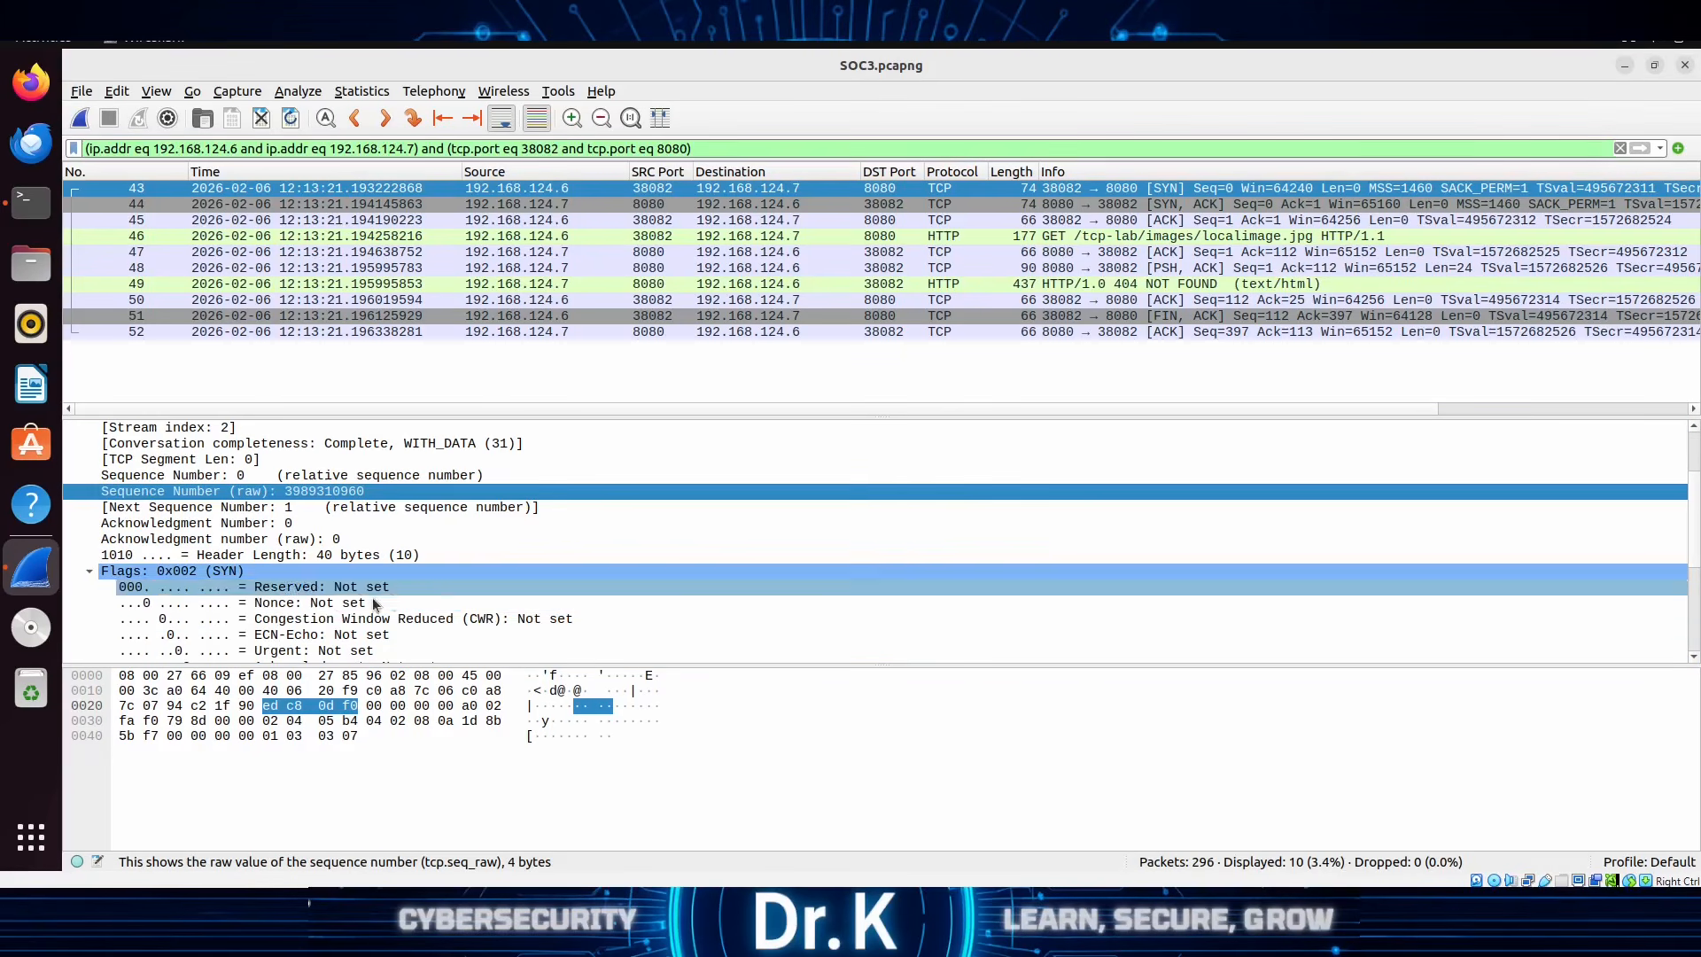
{"action": "left_click", "coordinate": [225, 574]}
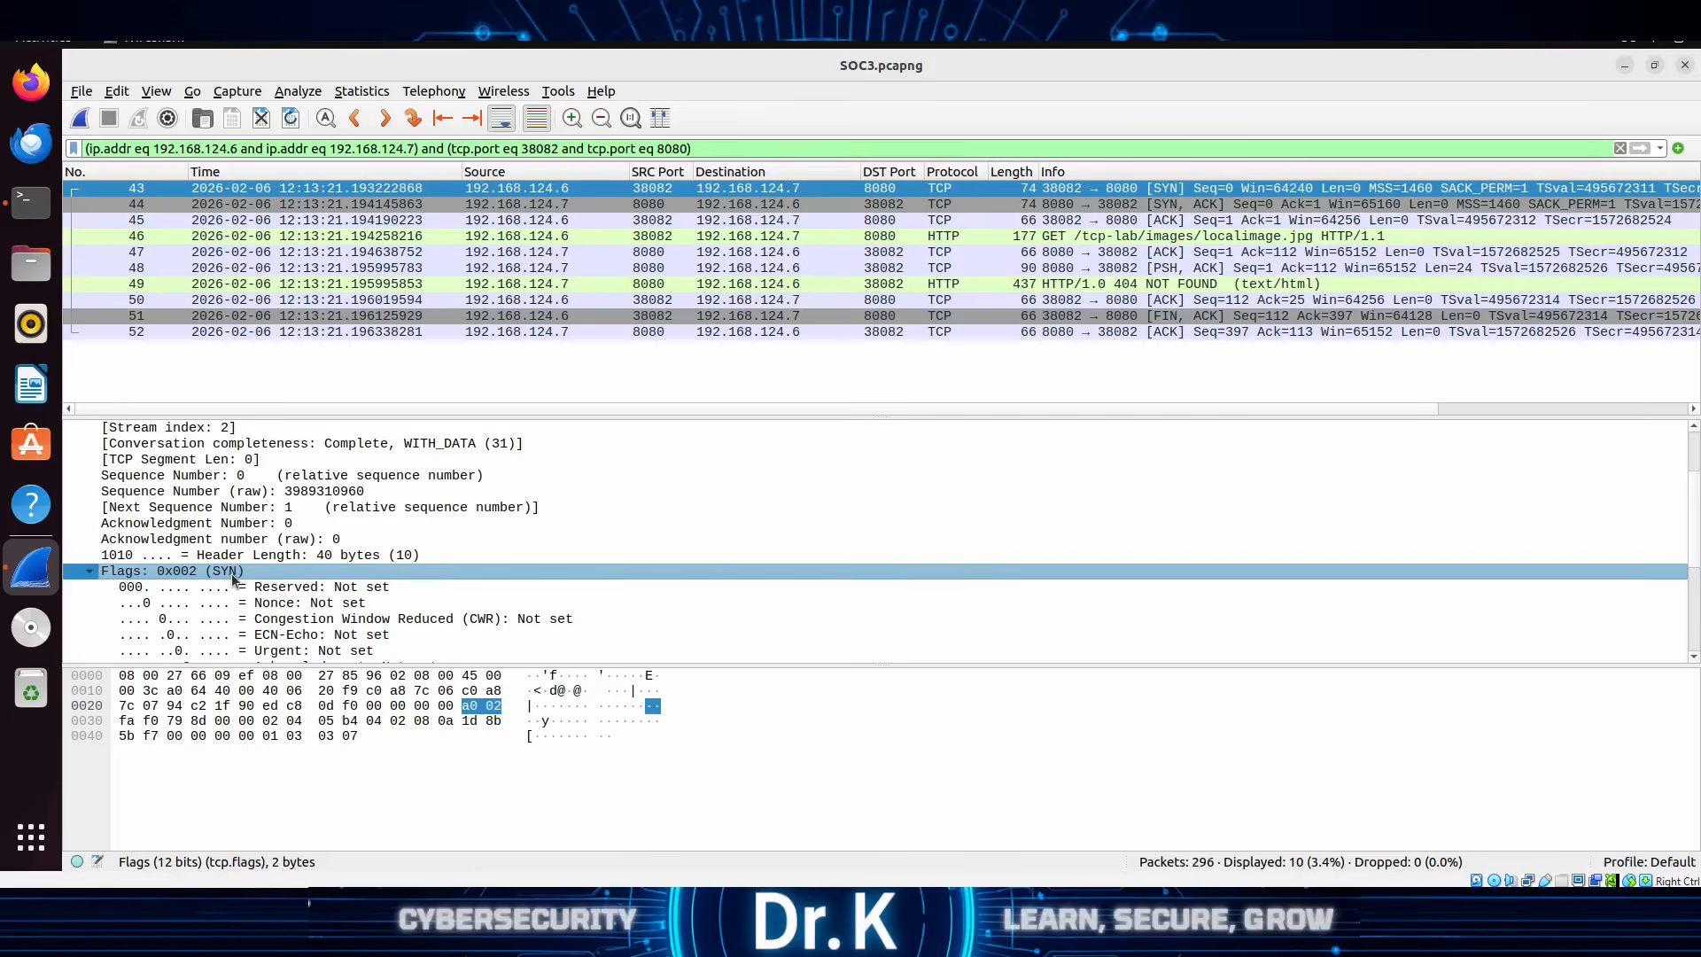
{"action": "left_click", "coordinate": [1202, 205]}
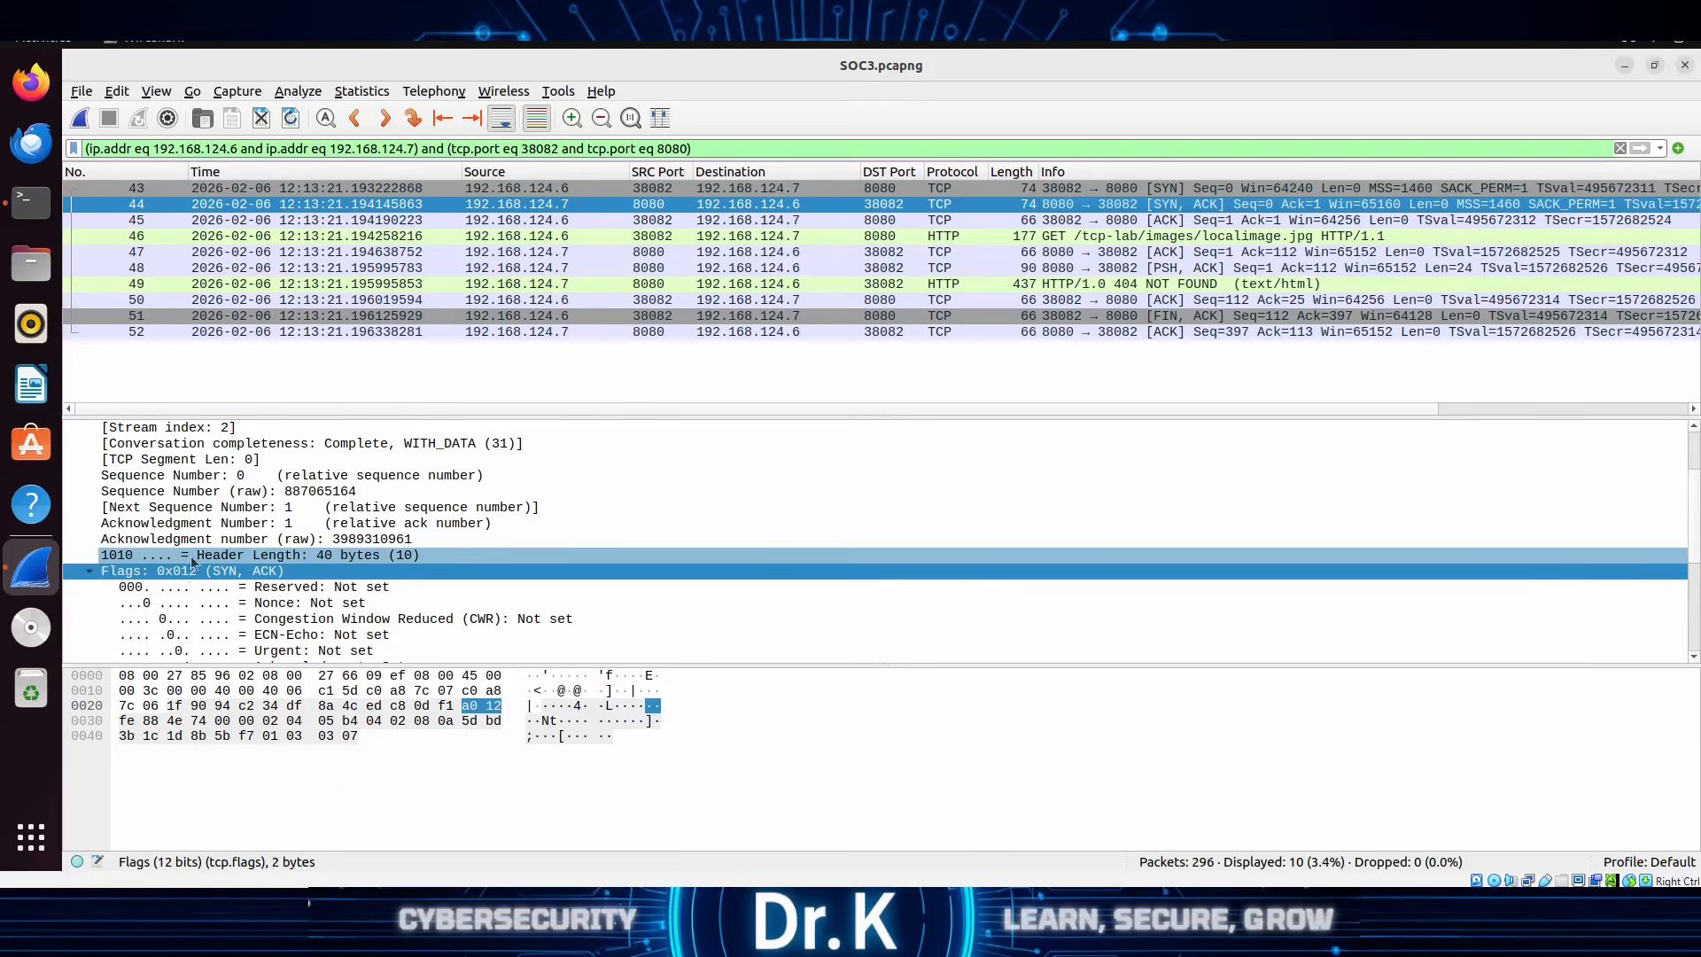
Step: Select the localimage.jpg GET request, enlarge the packet details area and highlight its calculated window size
{"action": "left_click", "coordinate": [1144, 238]}
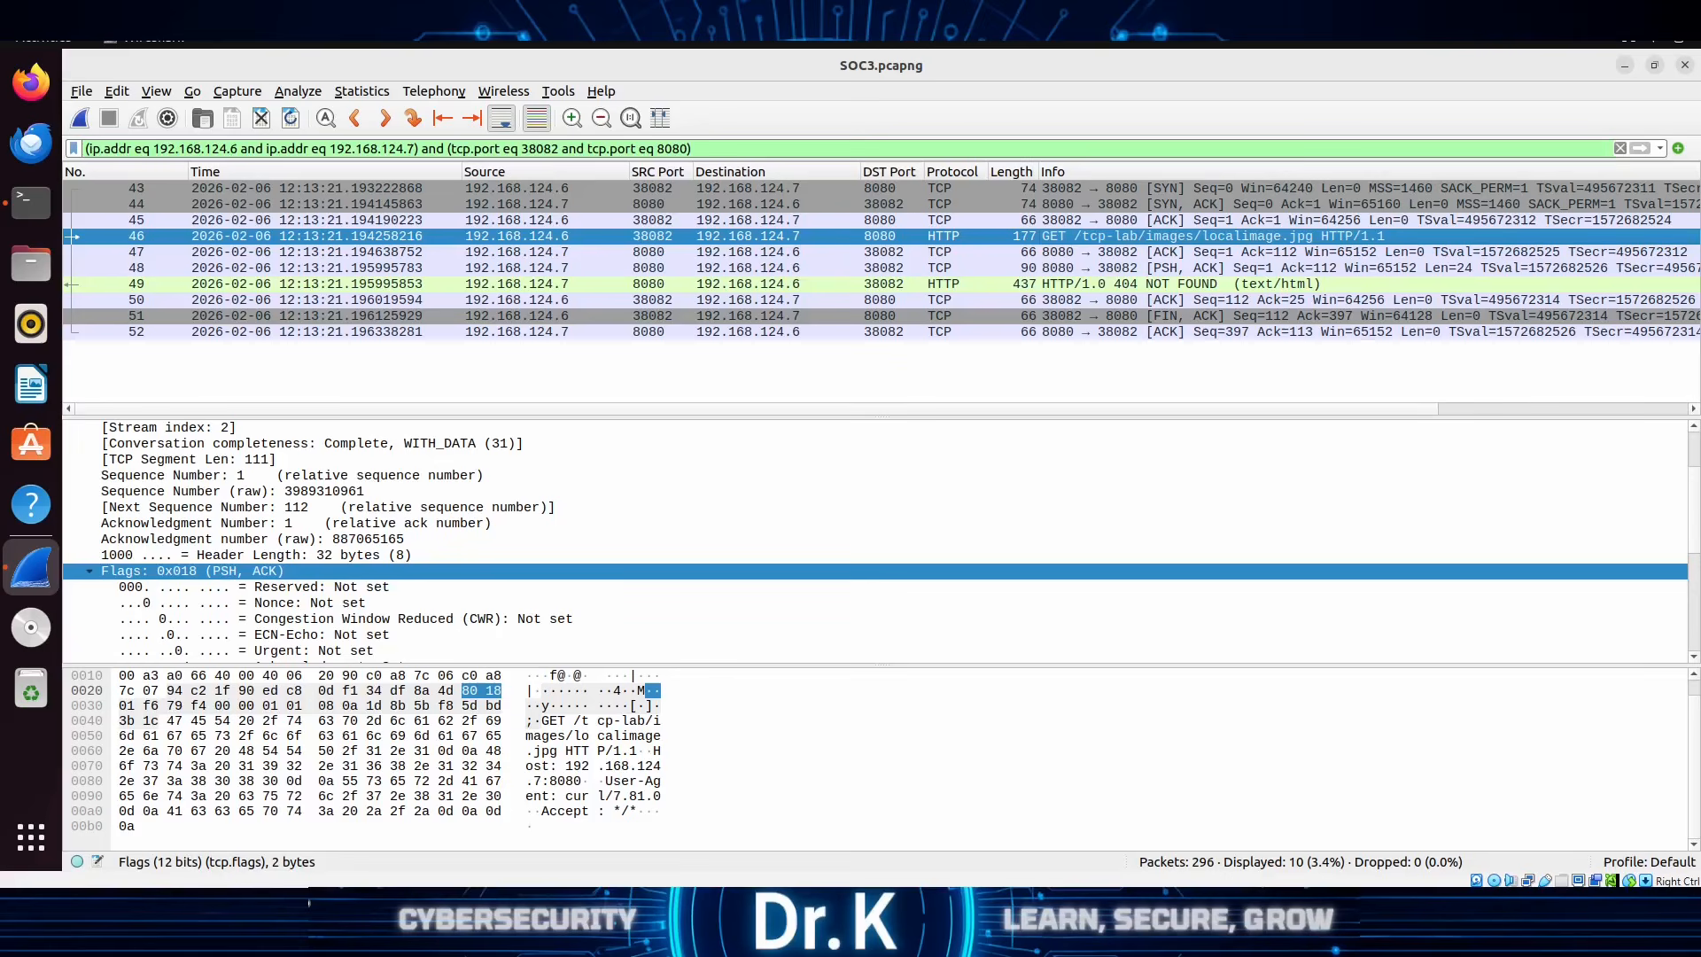
{"action": "left_click_drag", "start_coordinate": [296, 665], "coordinate": [296, 710]}
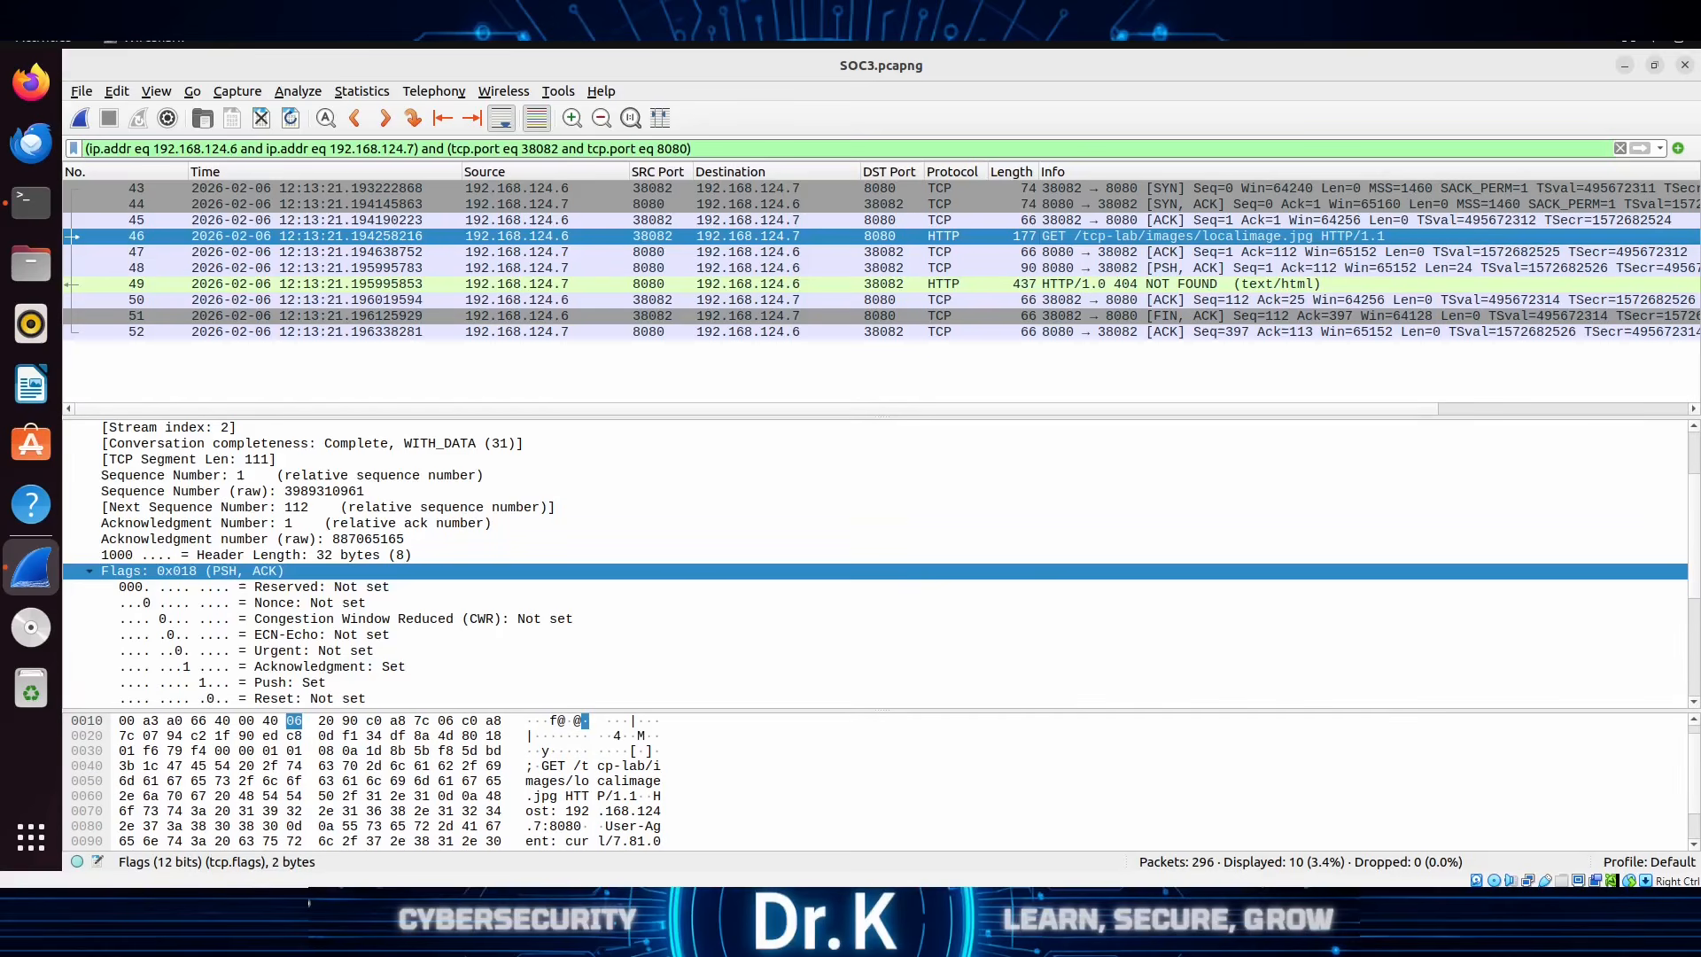
{"action": "left_click_drag", "start_coordinate": [944, 711], "coordinate": [913, 815]}
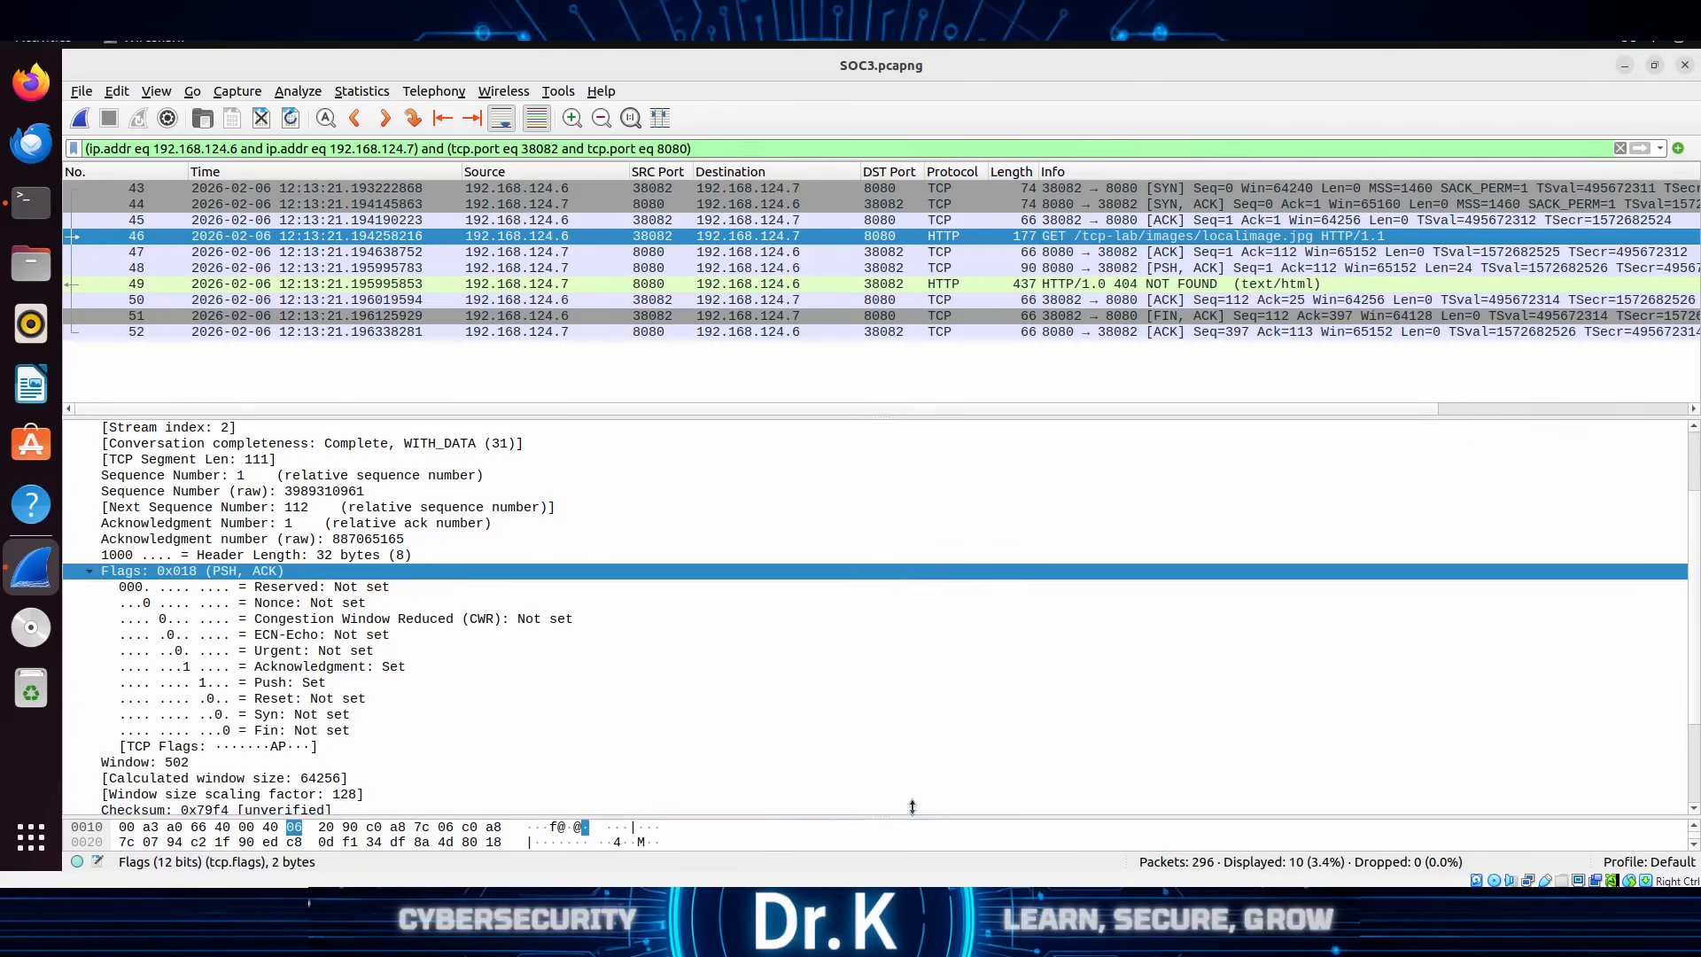
{"action": "left_click", "coordinate": [278, 778]}
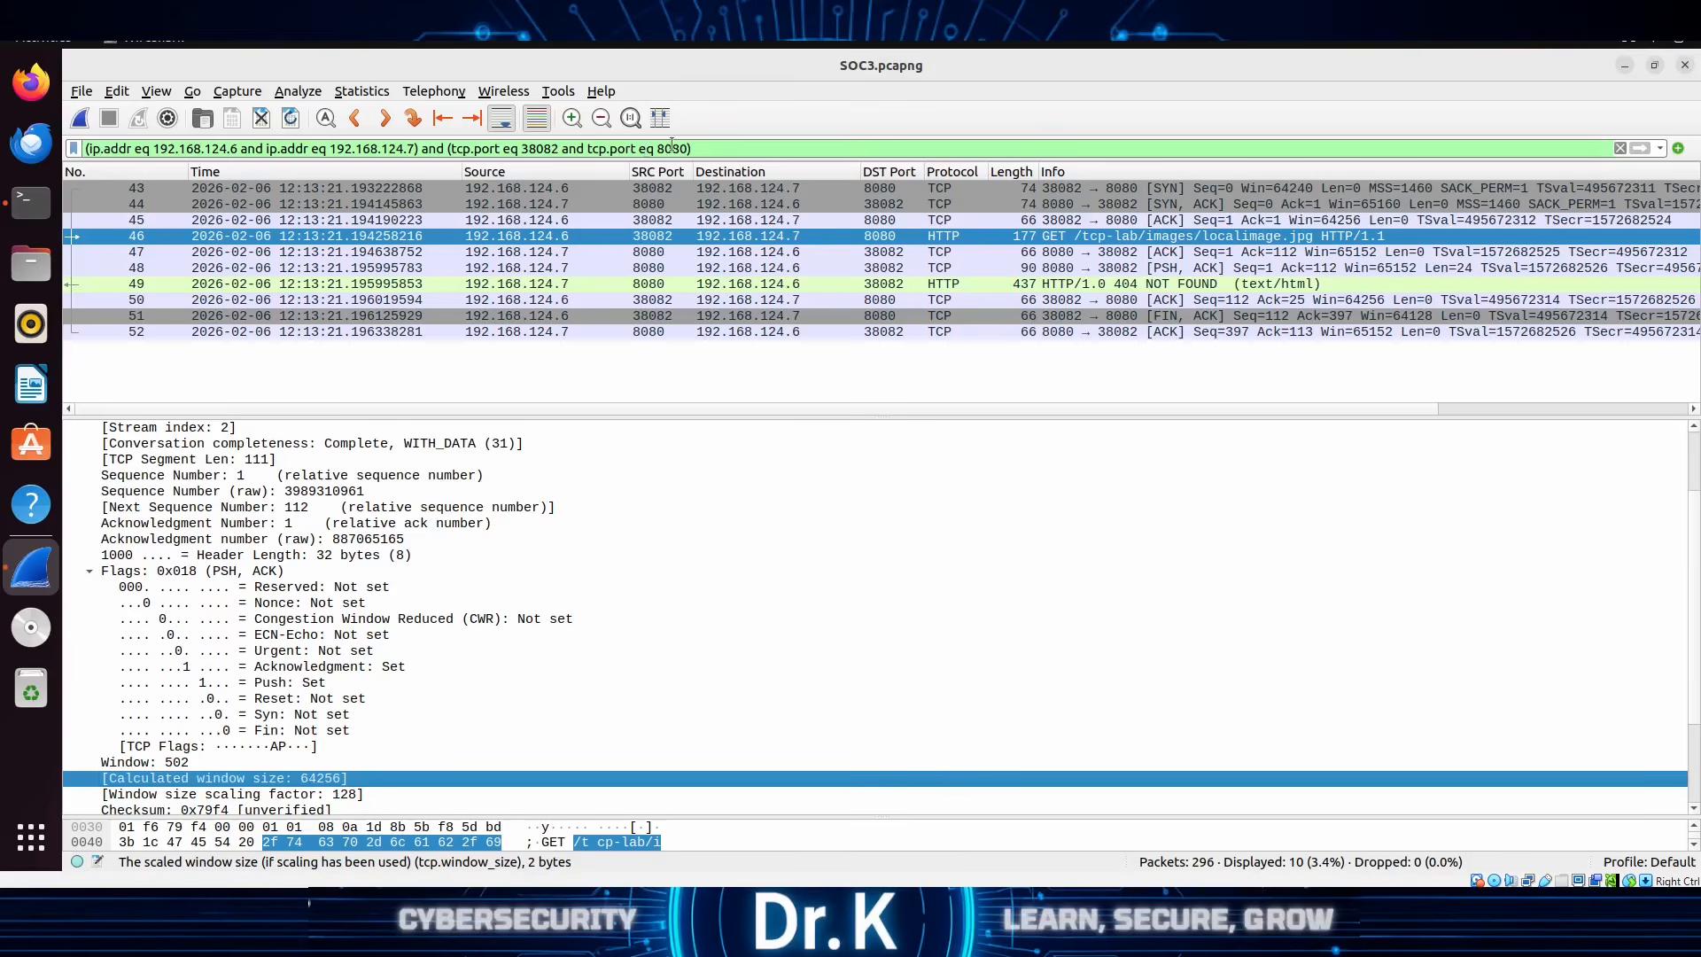
Step: Clear the TCP conversation filter and apply the display filter http
{"action": "triple_click", "coordinate": [737, 146]}
{"action": "key", "text": "BackSpace"}
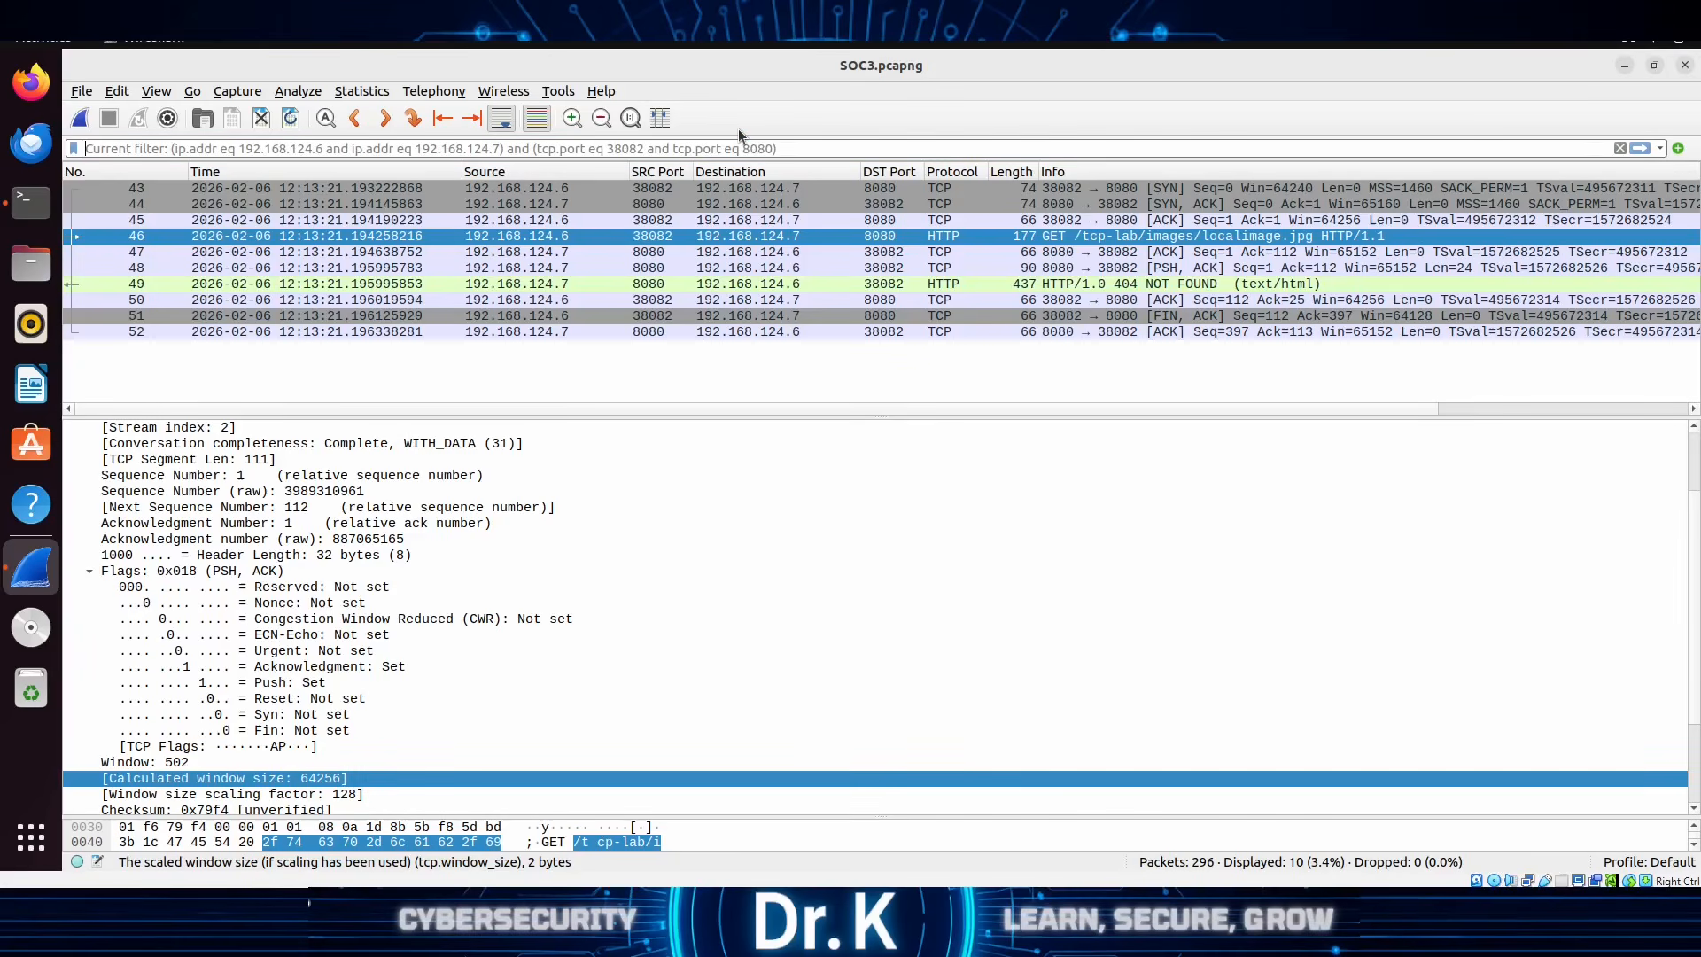
{"action": "key", "text": "Return"}
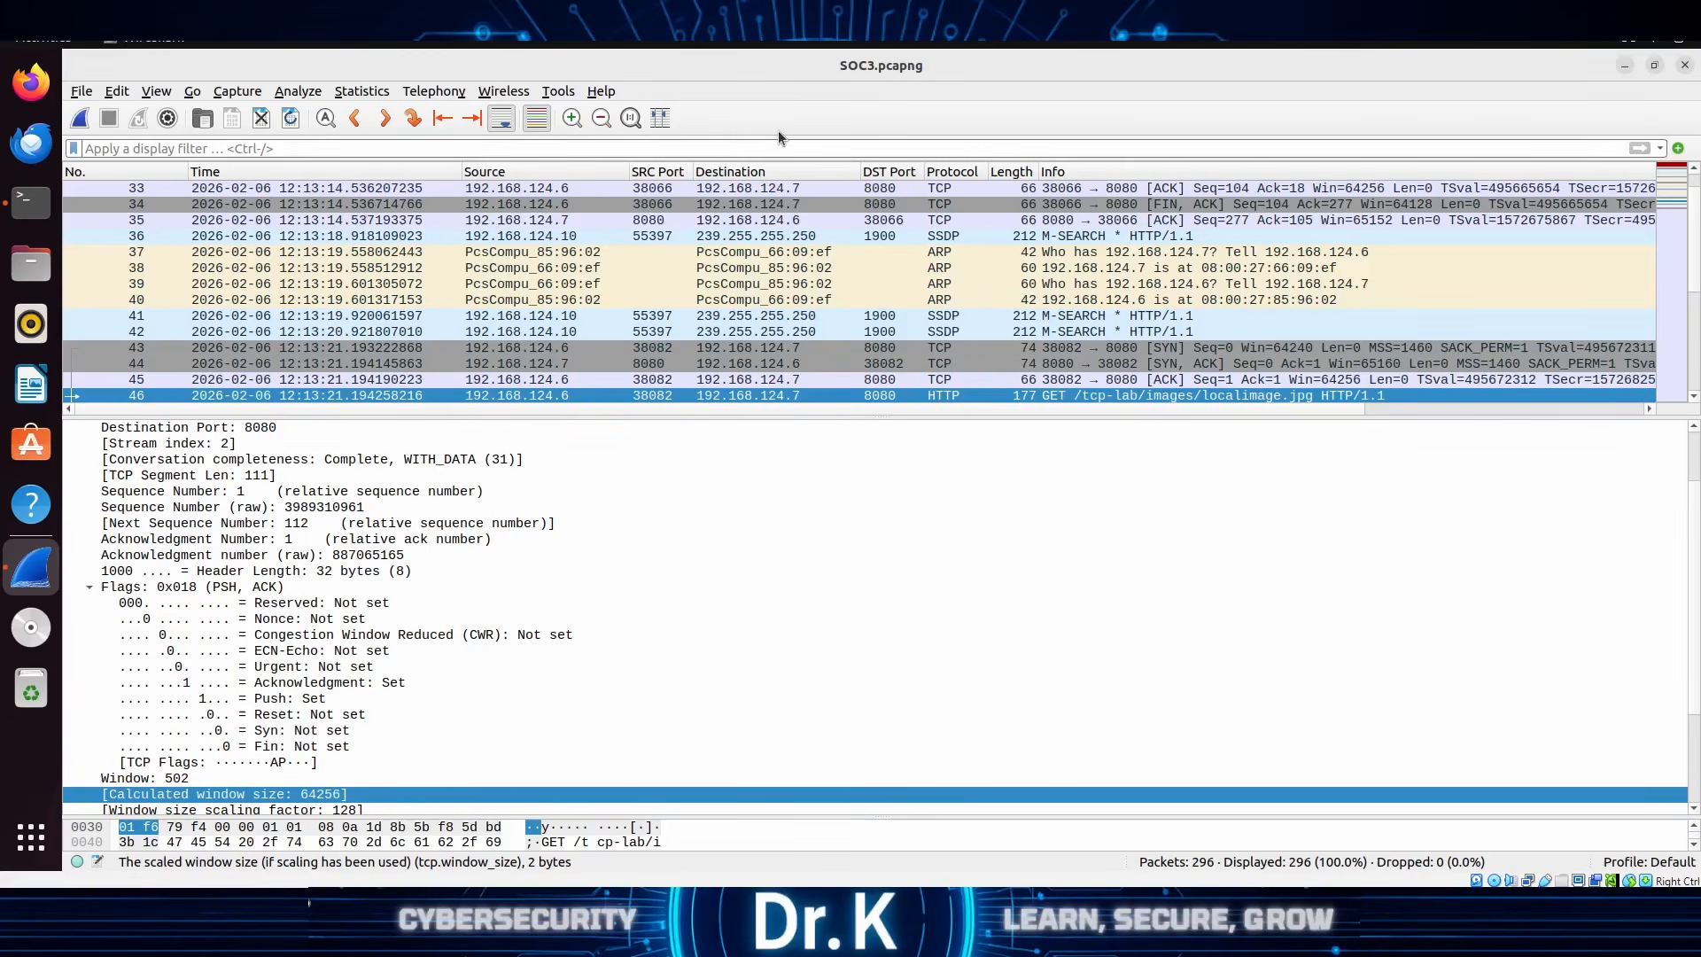
{"action": "left_click", "coordinate": [273, 149]}
{"action": "type", "text": "http"}
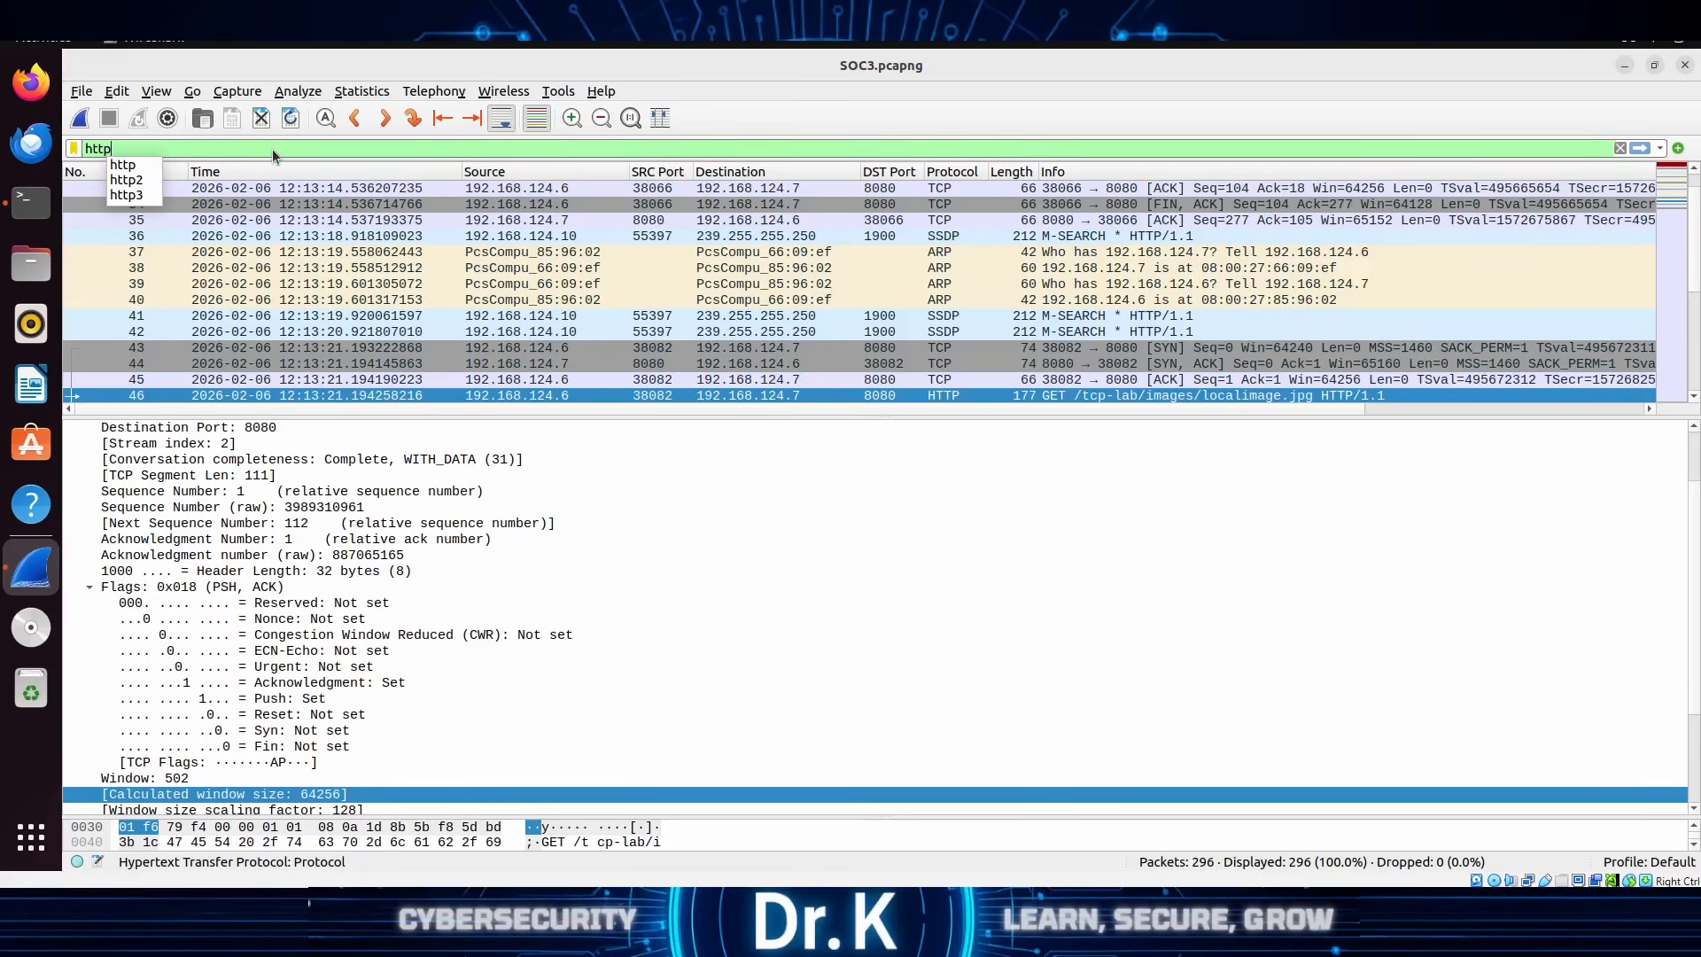
{"action": "key", "text": "Return"}
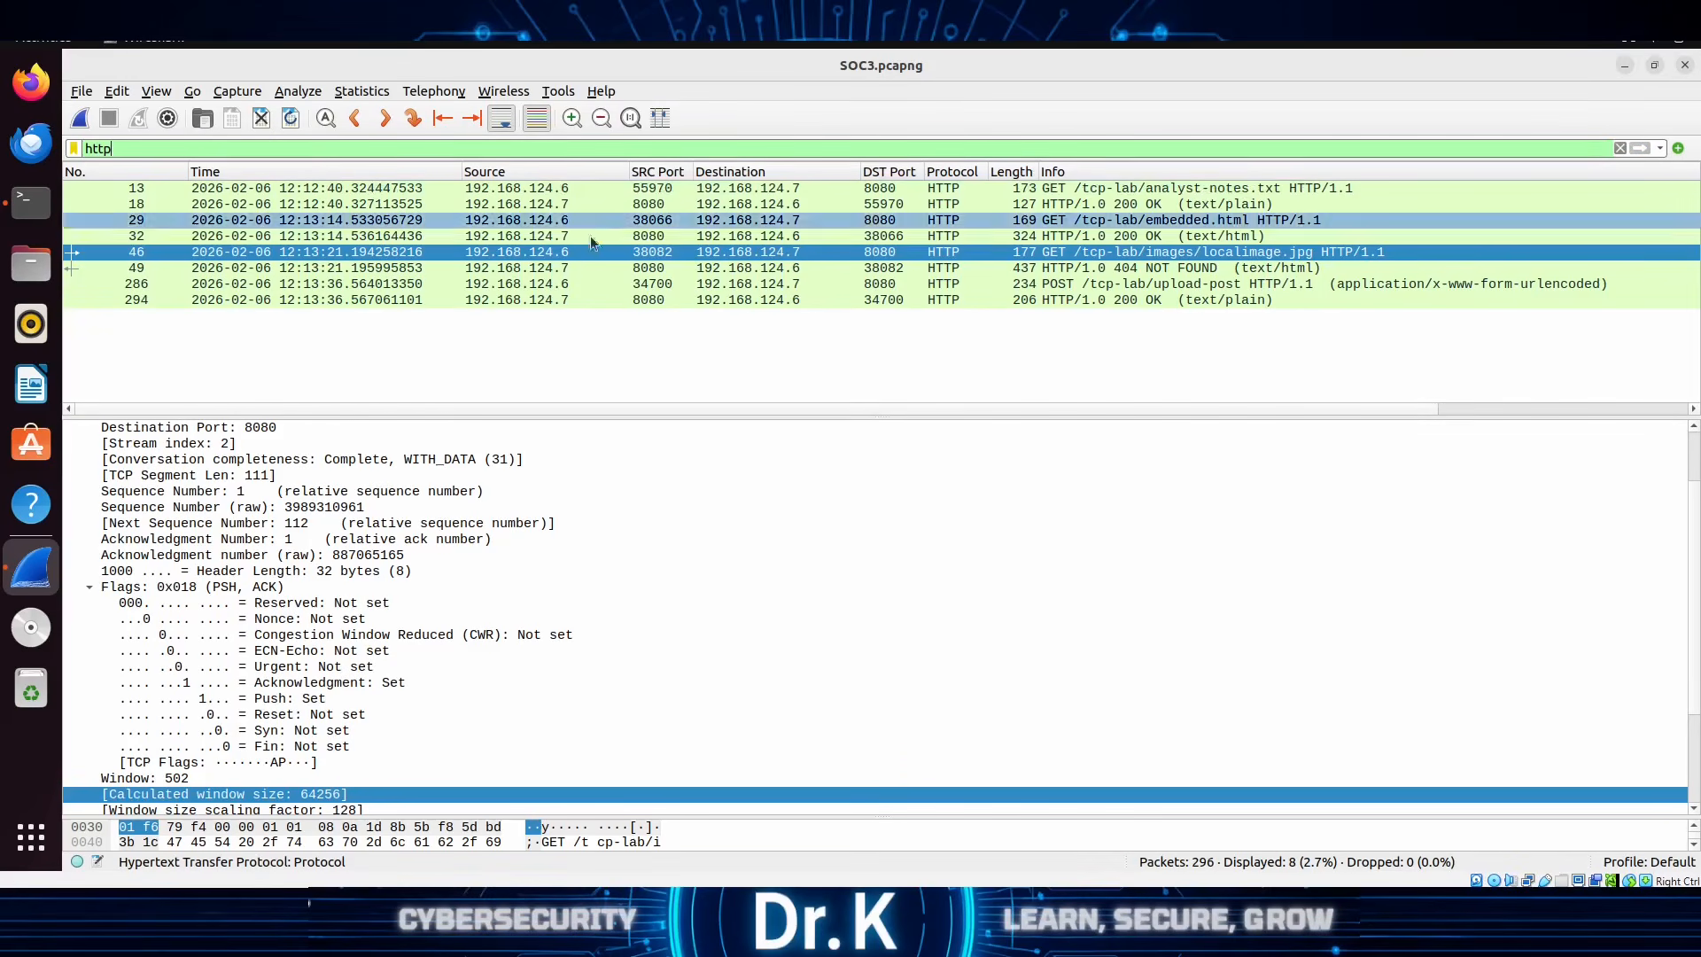
Step: Follow the TCP stream of the POST request to /tcp-lab/upload-post, examine its headers and body, and close the stream window
{"action": "left_click", "coordinate": [1076, 284]}
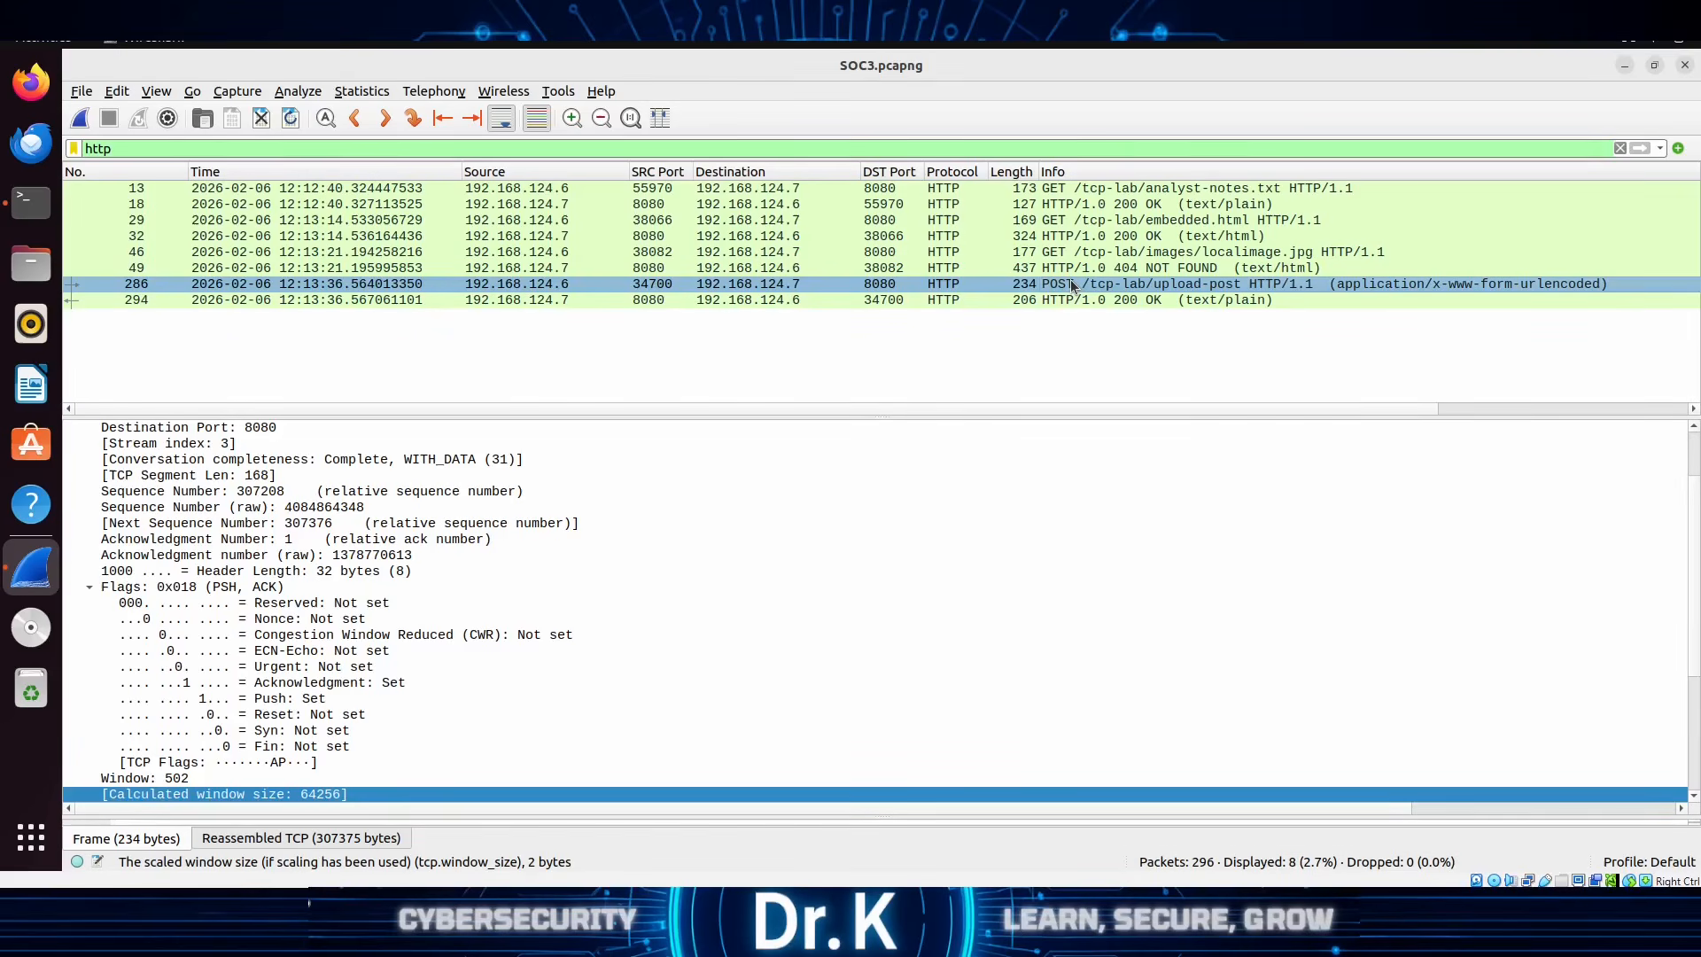
{"action": "right_click", "coordinate": [1074, 285]}
{"action": "mouse_move", "coordinate": [1141, 541]}
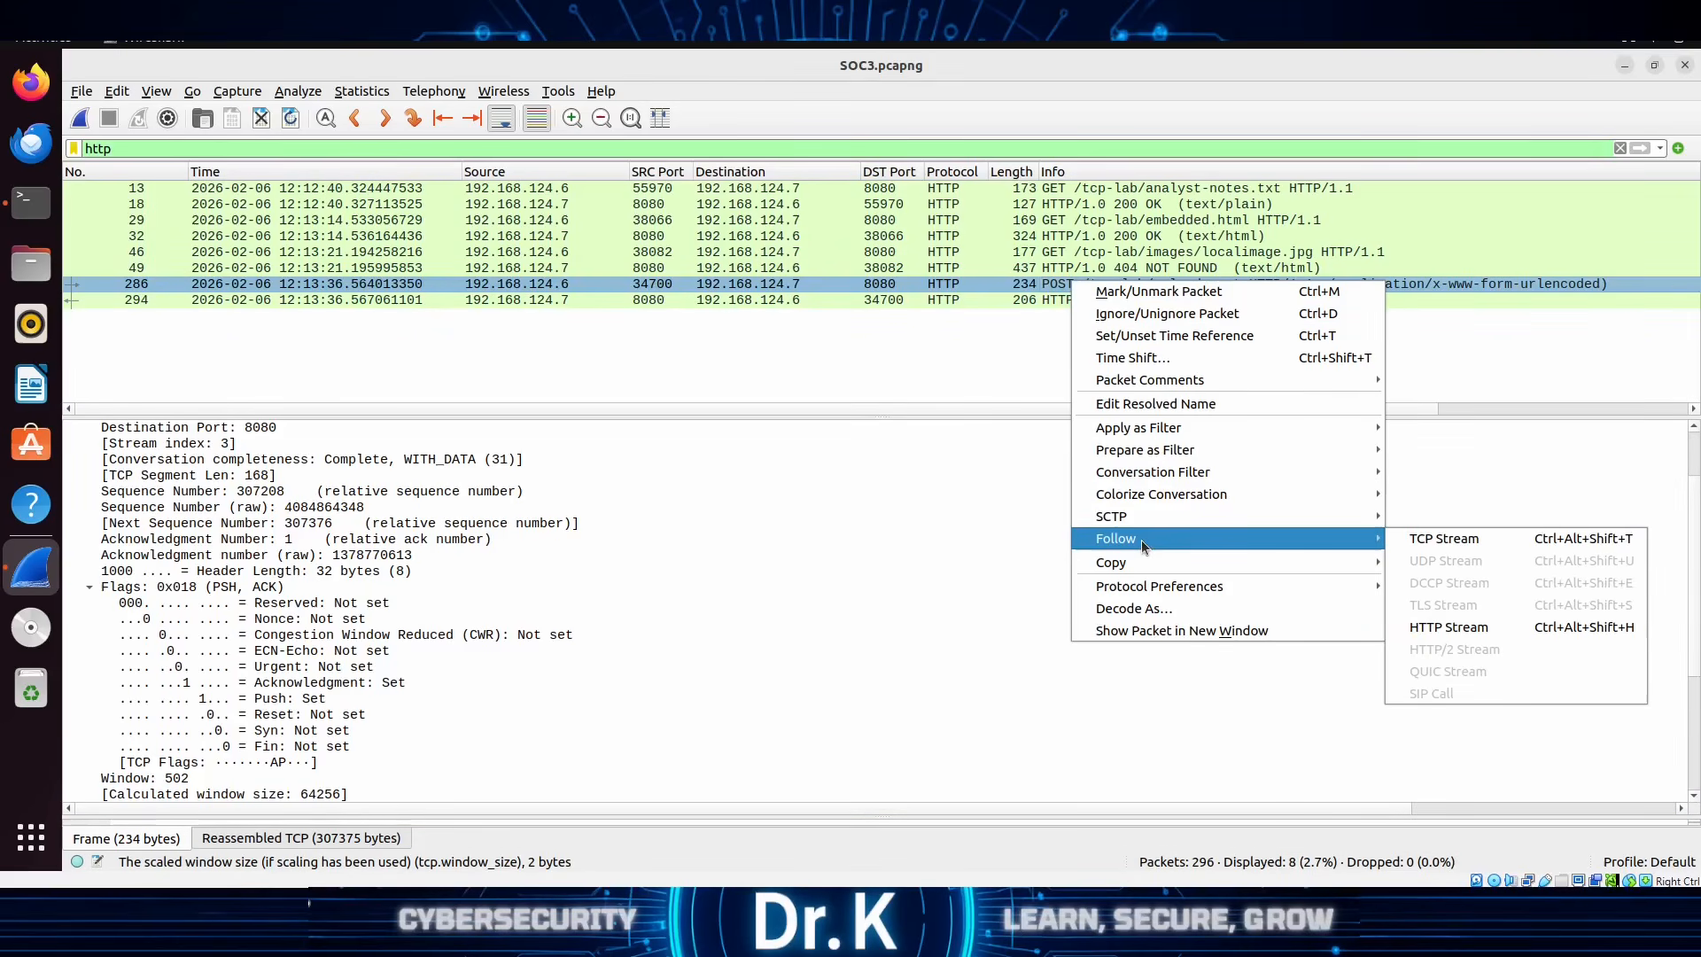
{"action": "left_click", "coordinate": [1435, 540]}
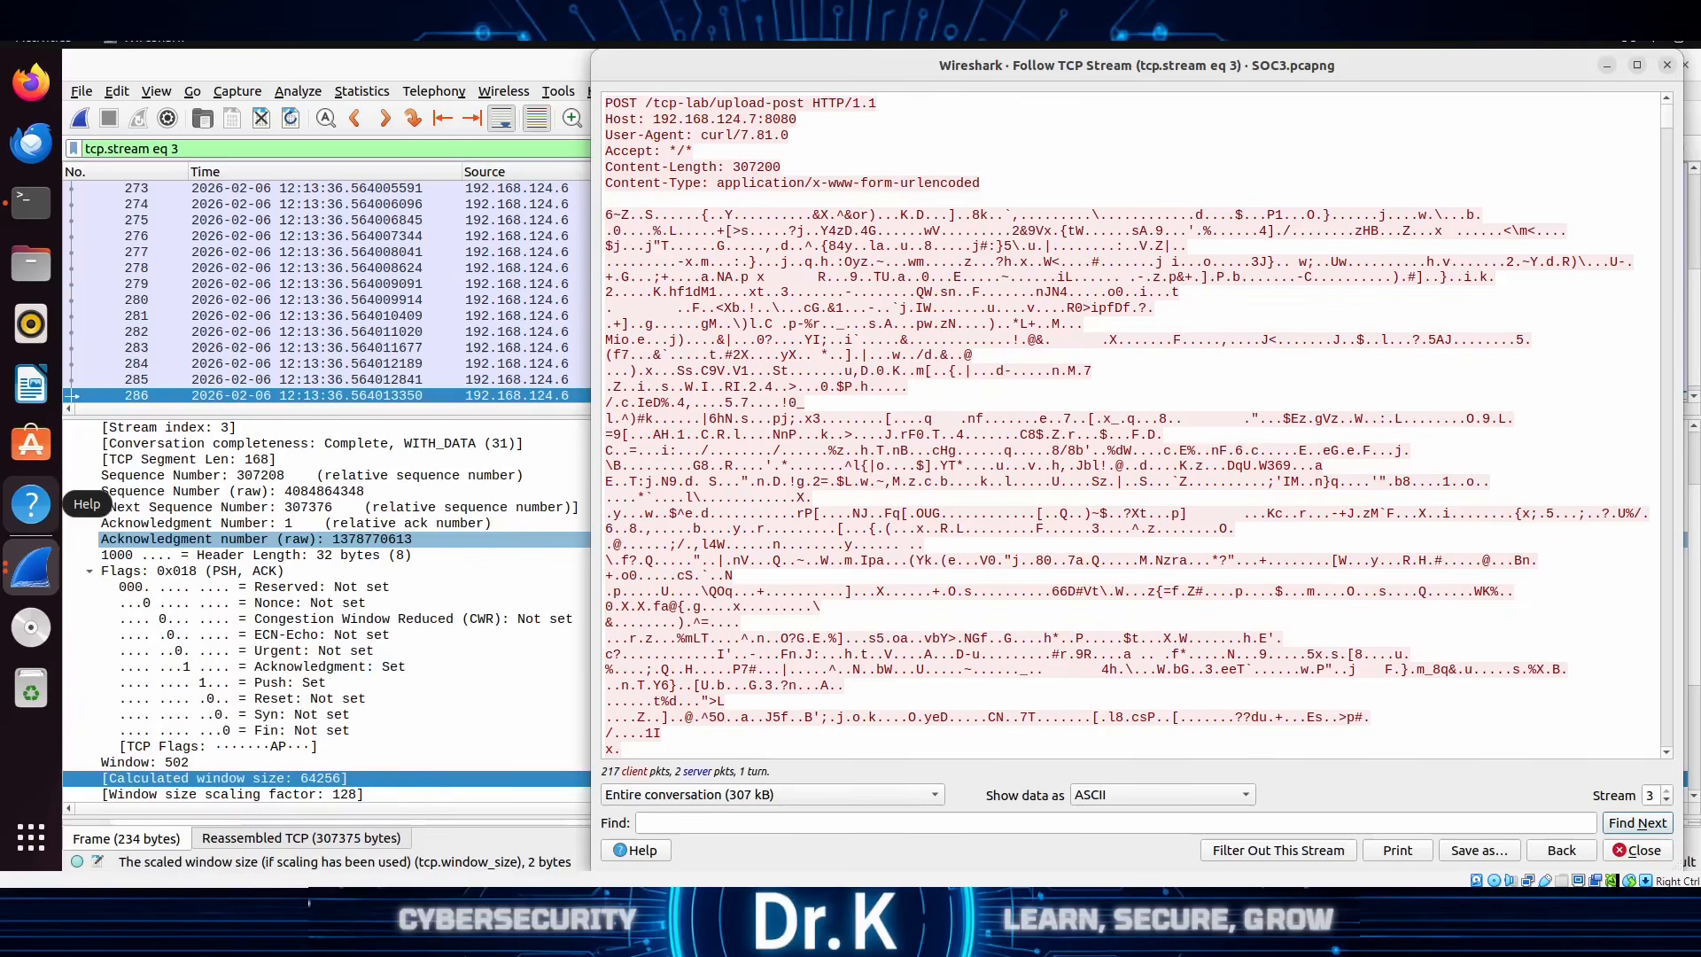
{"action": "left_click", "coordinate": [1667, 65]}
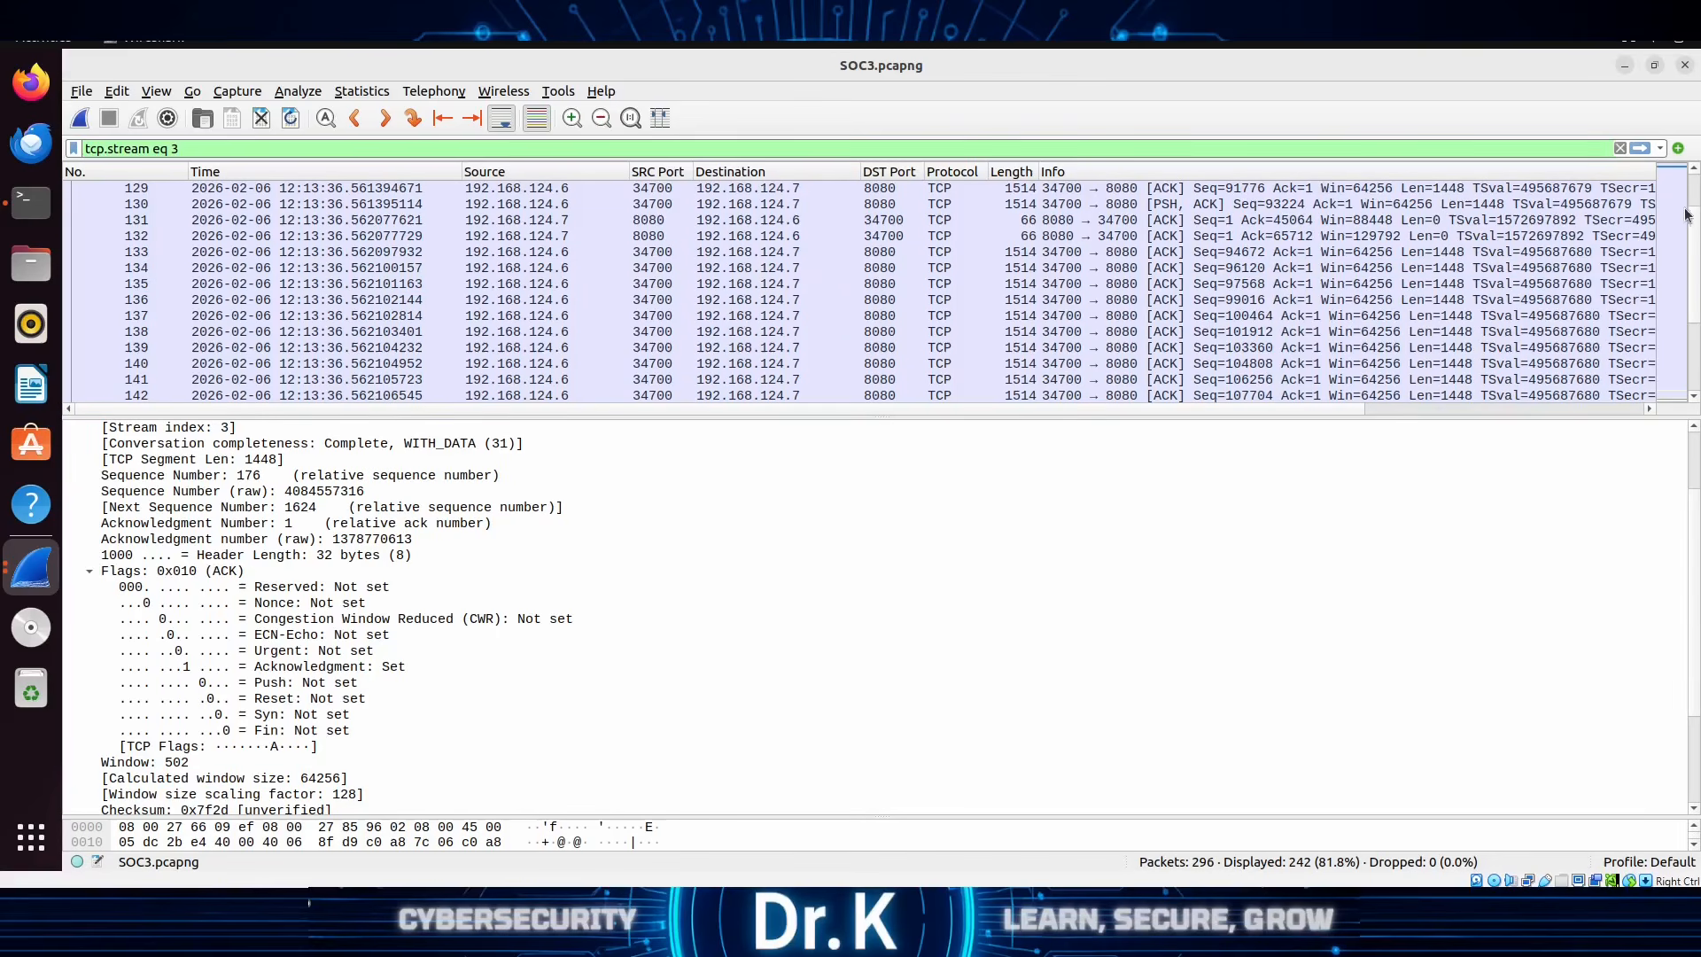
Step: Sort the upload stream's packets by source address and look through those sent by 192.168.124.6
{"action": "left_click_drag", "start_coordinate": [1696, 237], "coordinate": [1695, 176]}
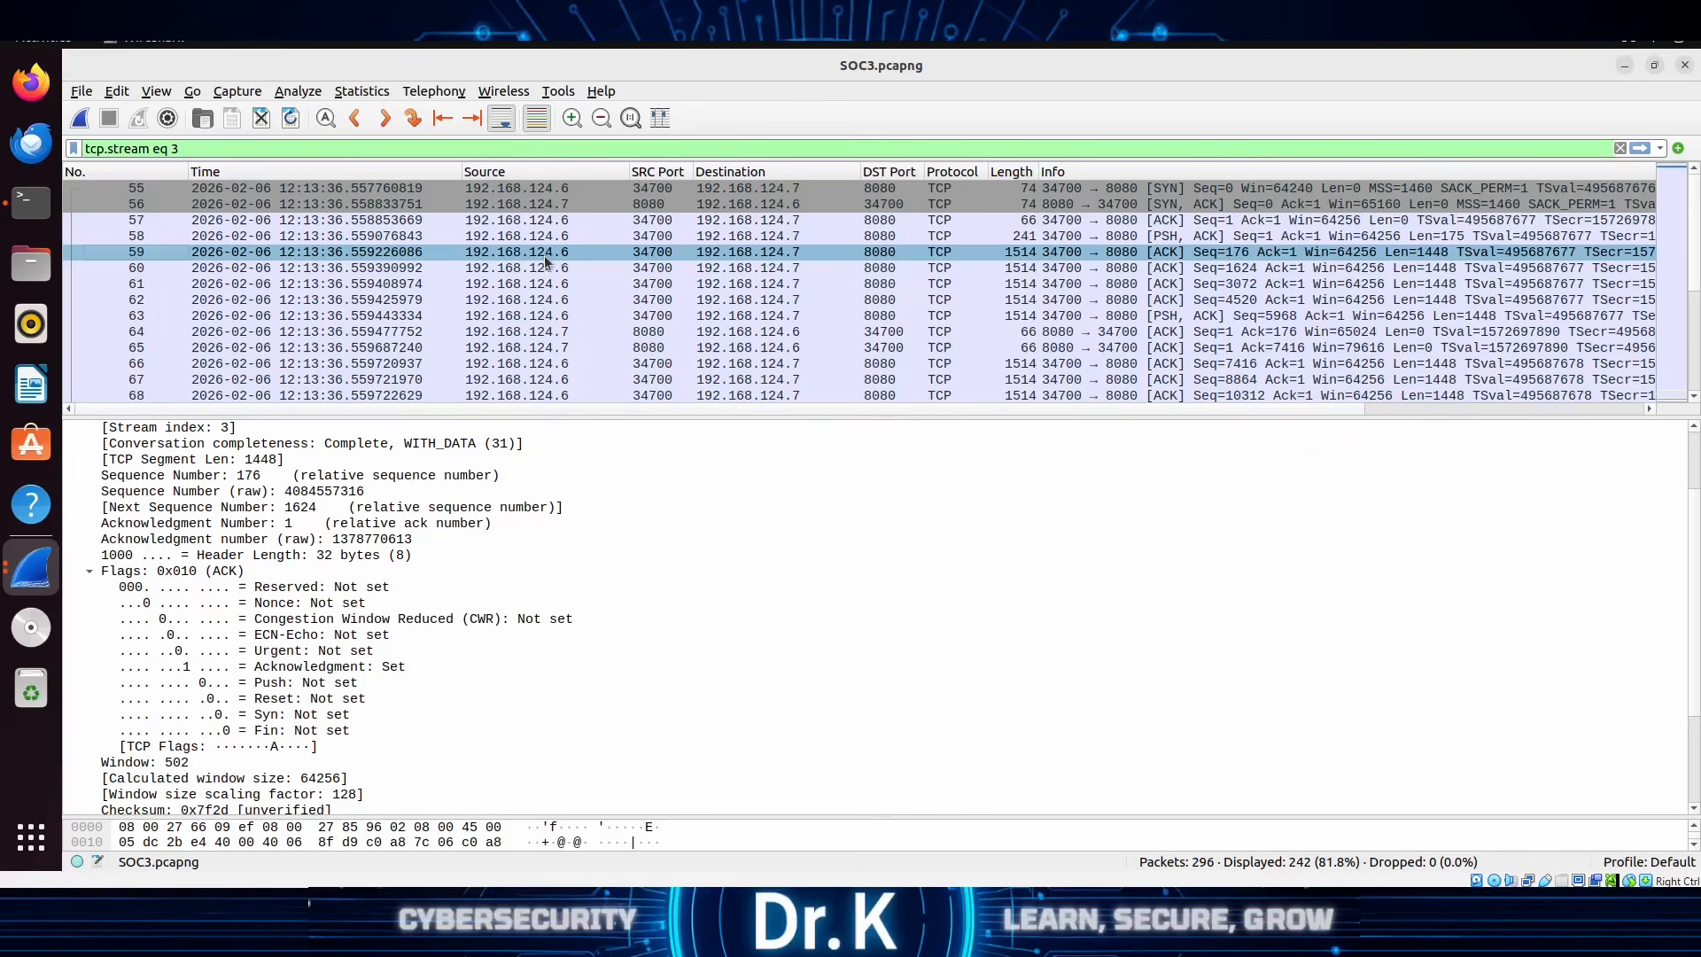
{"action": "left_click", "coordinate": [546, 174]}
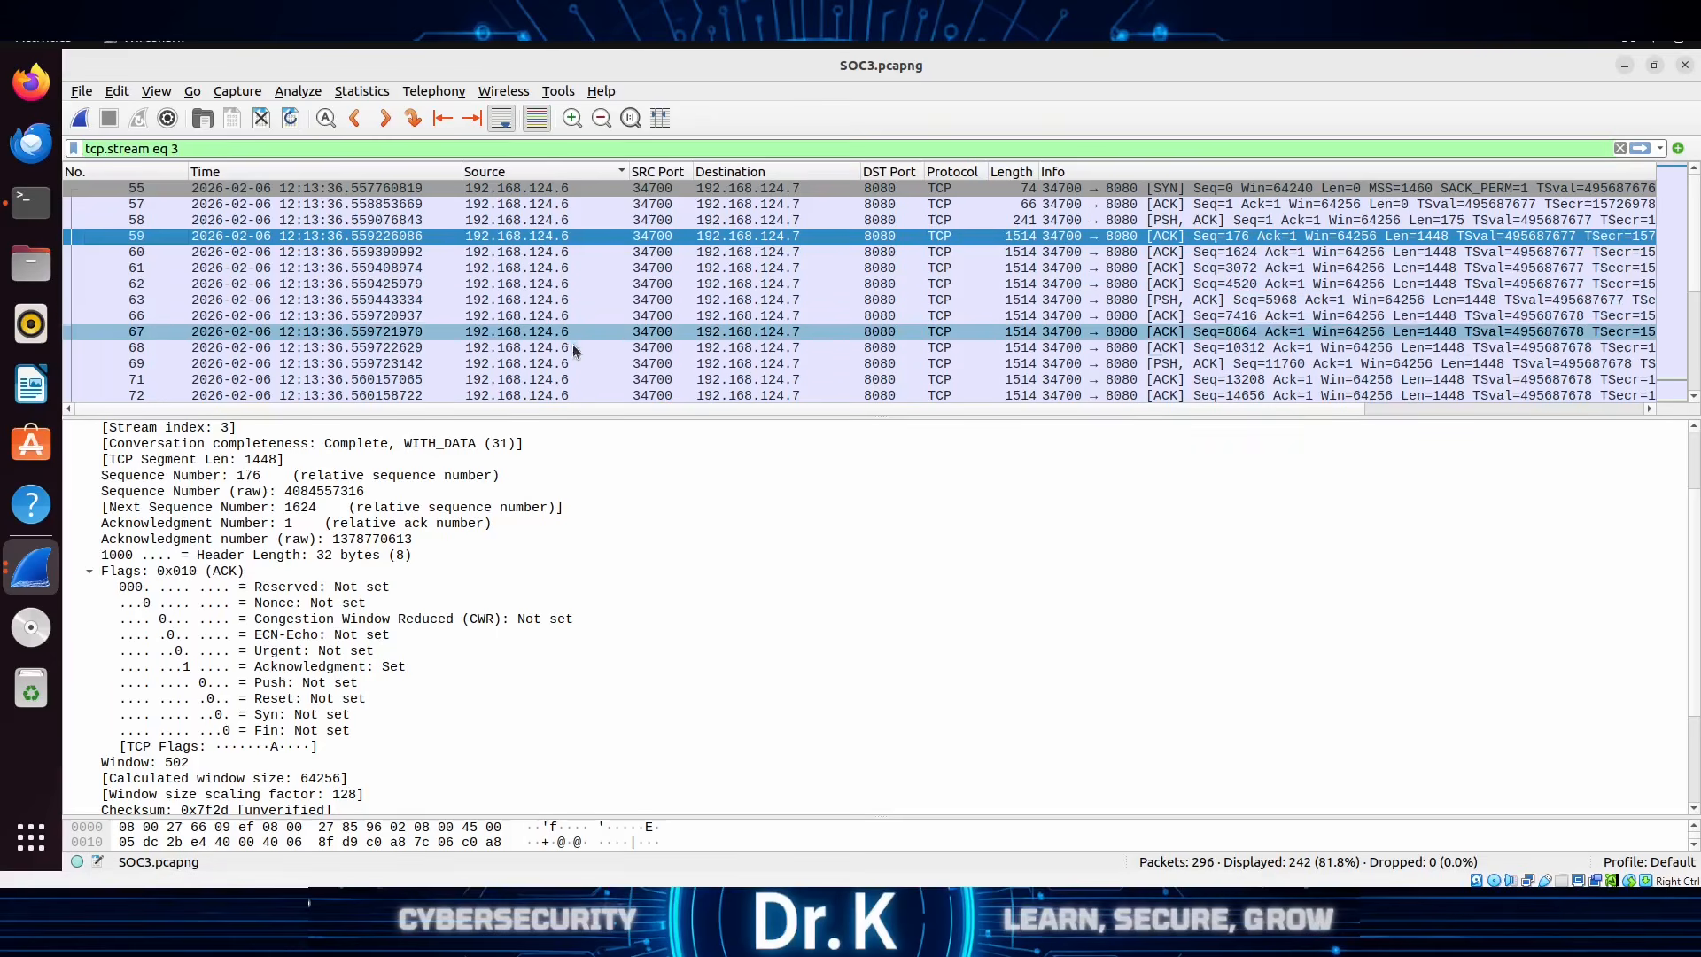
{"action": "scroll", "coordinate": [577, 319], "scroll_direction": "down", "scroll_amount": 6}
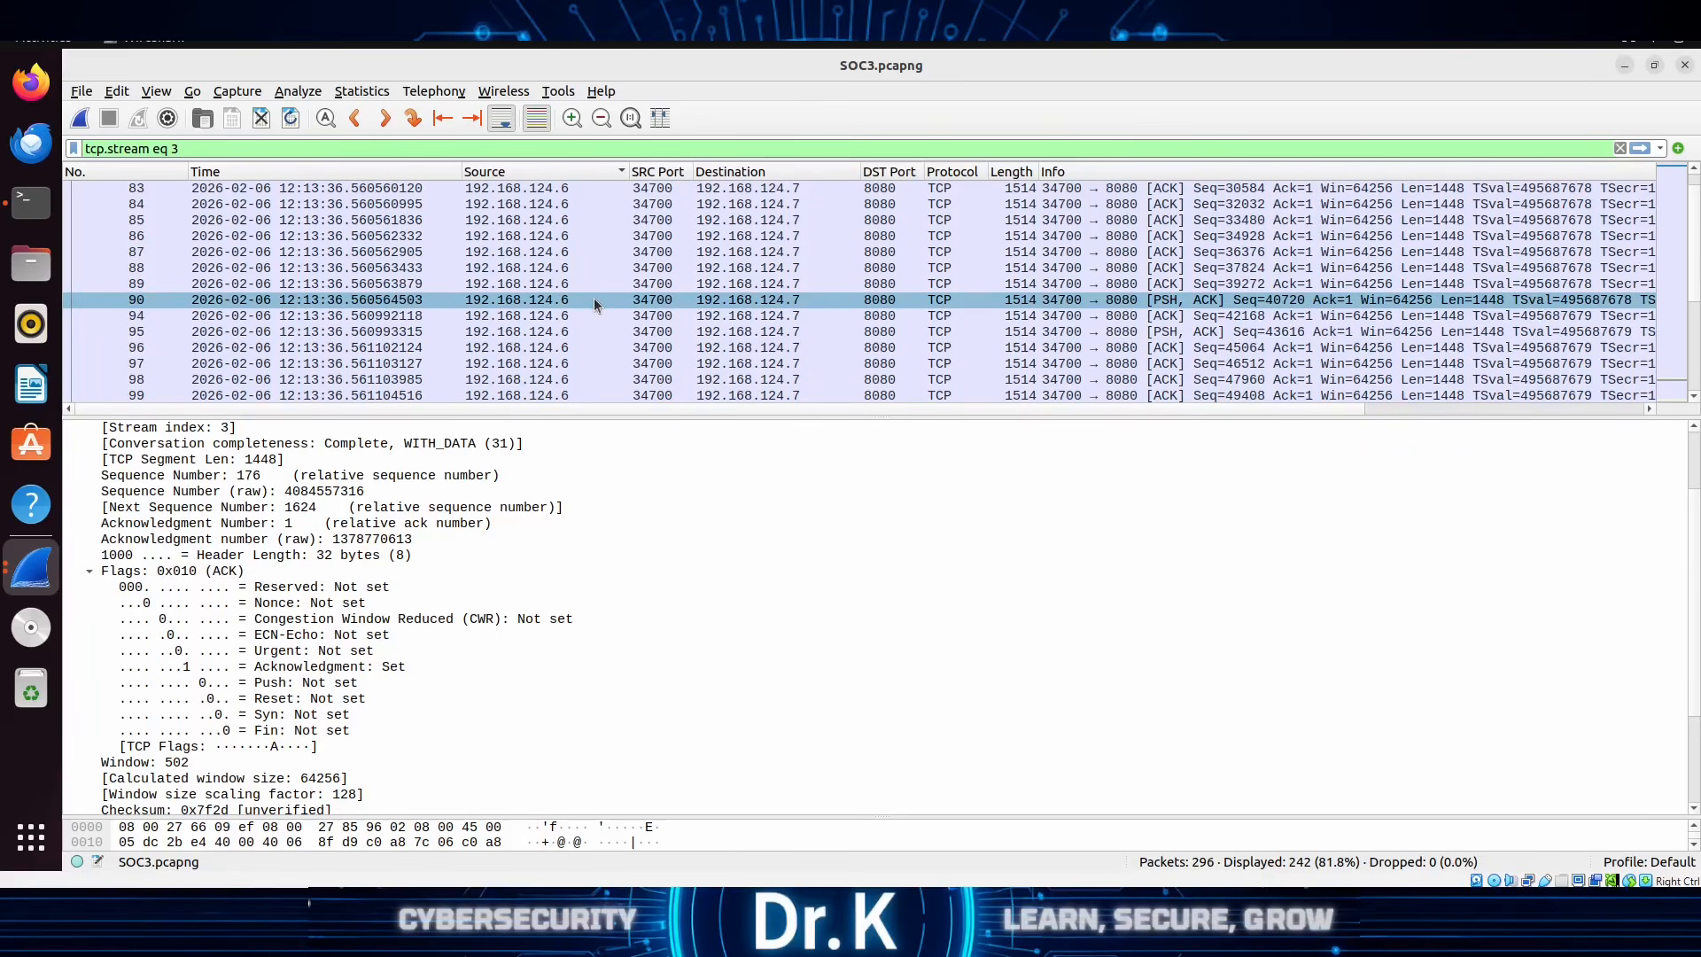
{"action": "scroll", "coordinate": [606, 305], "scroll_direction": "up", "scroll_amount": 6}
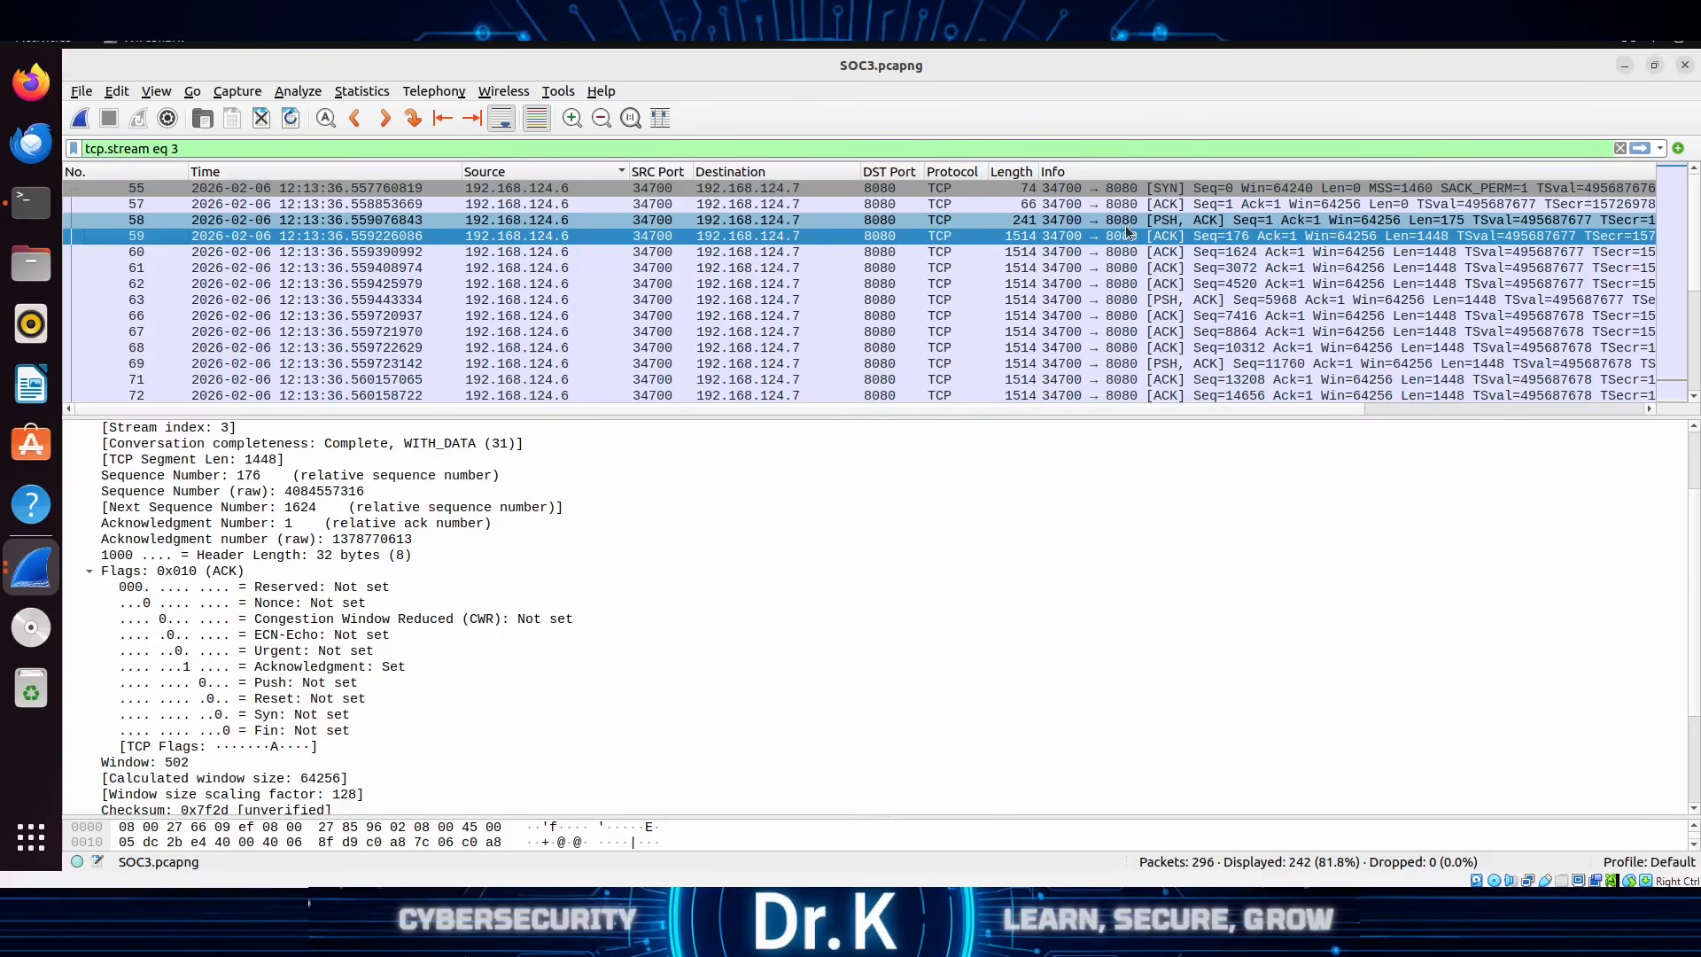
Step: Examine the lengths and sequence numbers of the successive upload segments from packet 60 to packet 74
{"action": "left_click", "coordinate": [1129, 254]}
{"action": "left_click", "coordinate": [1121, 267]}
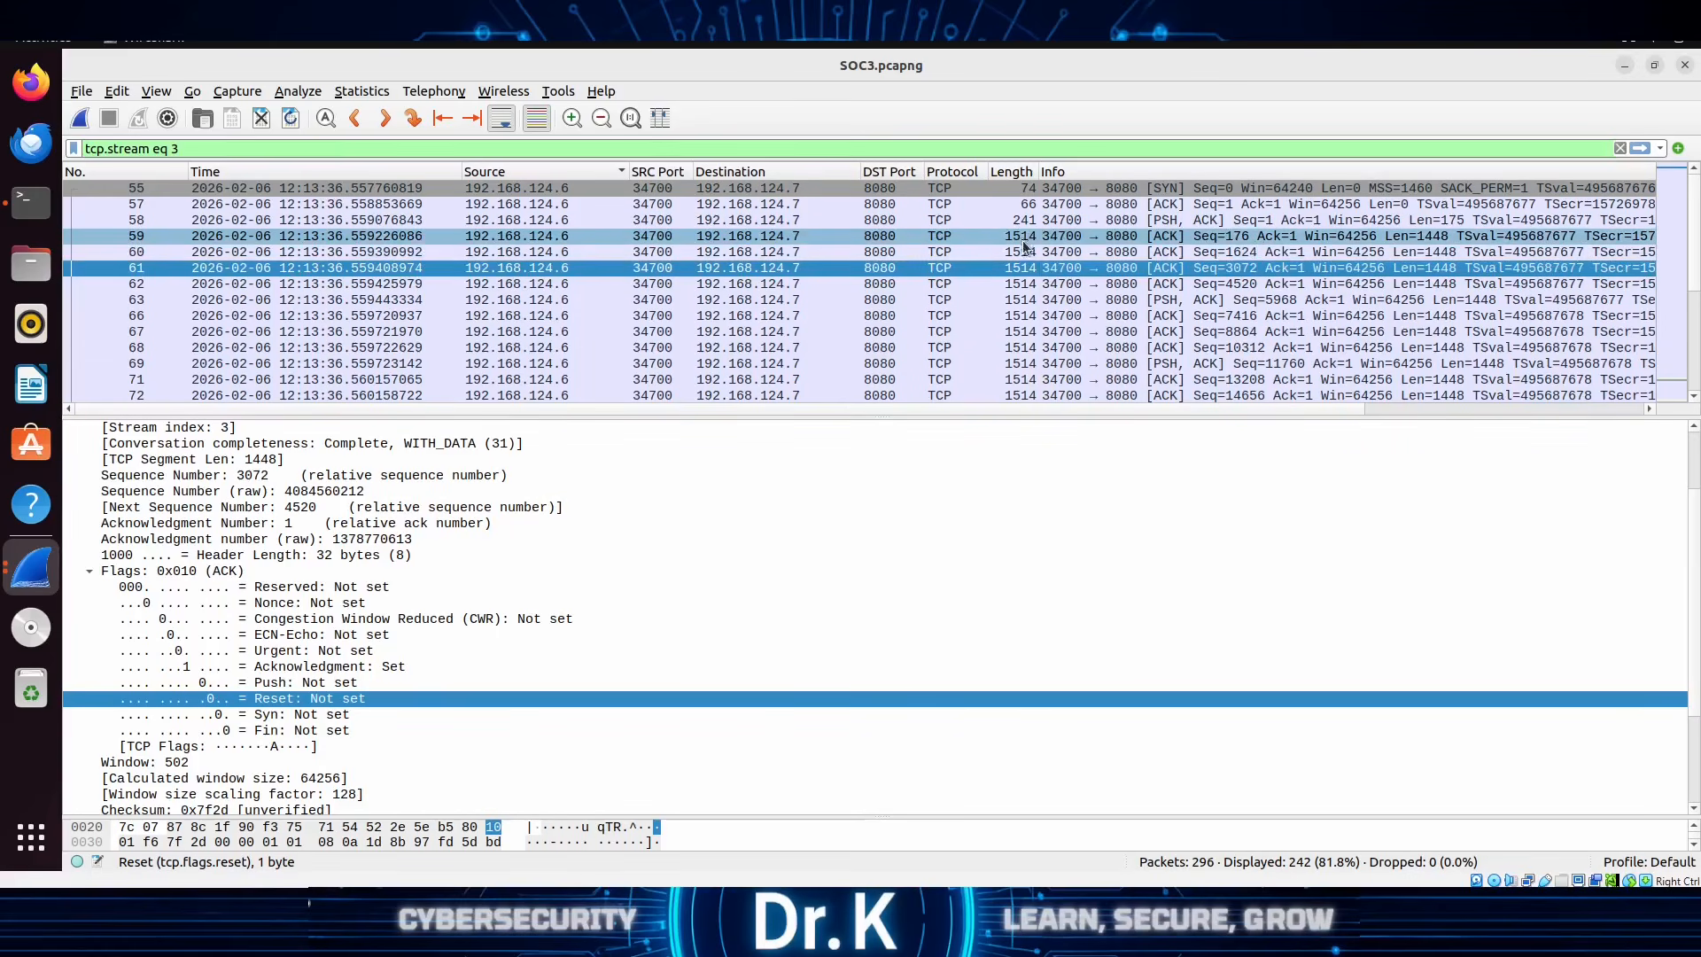
{"action": "left_click", "coordinate": [1023, 284]}
{"action": "left_click", "coordinate": [1021, 301]}
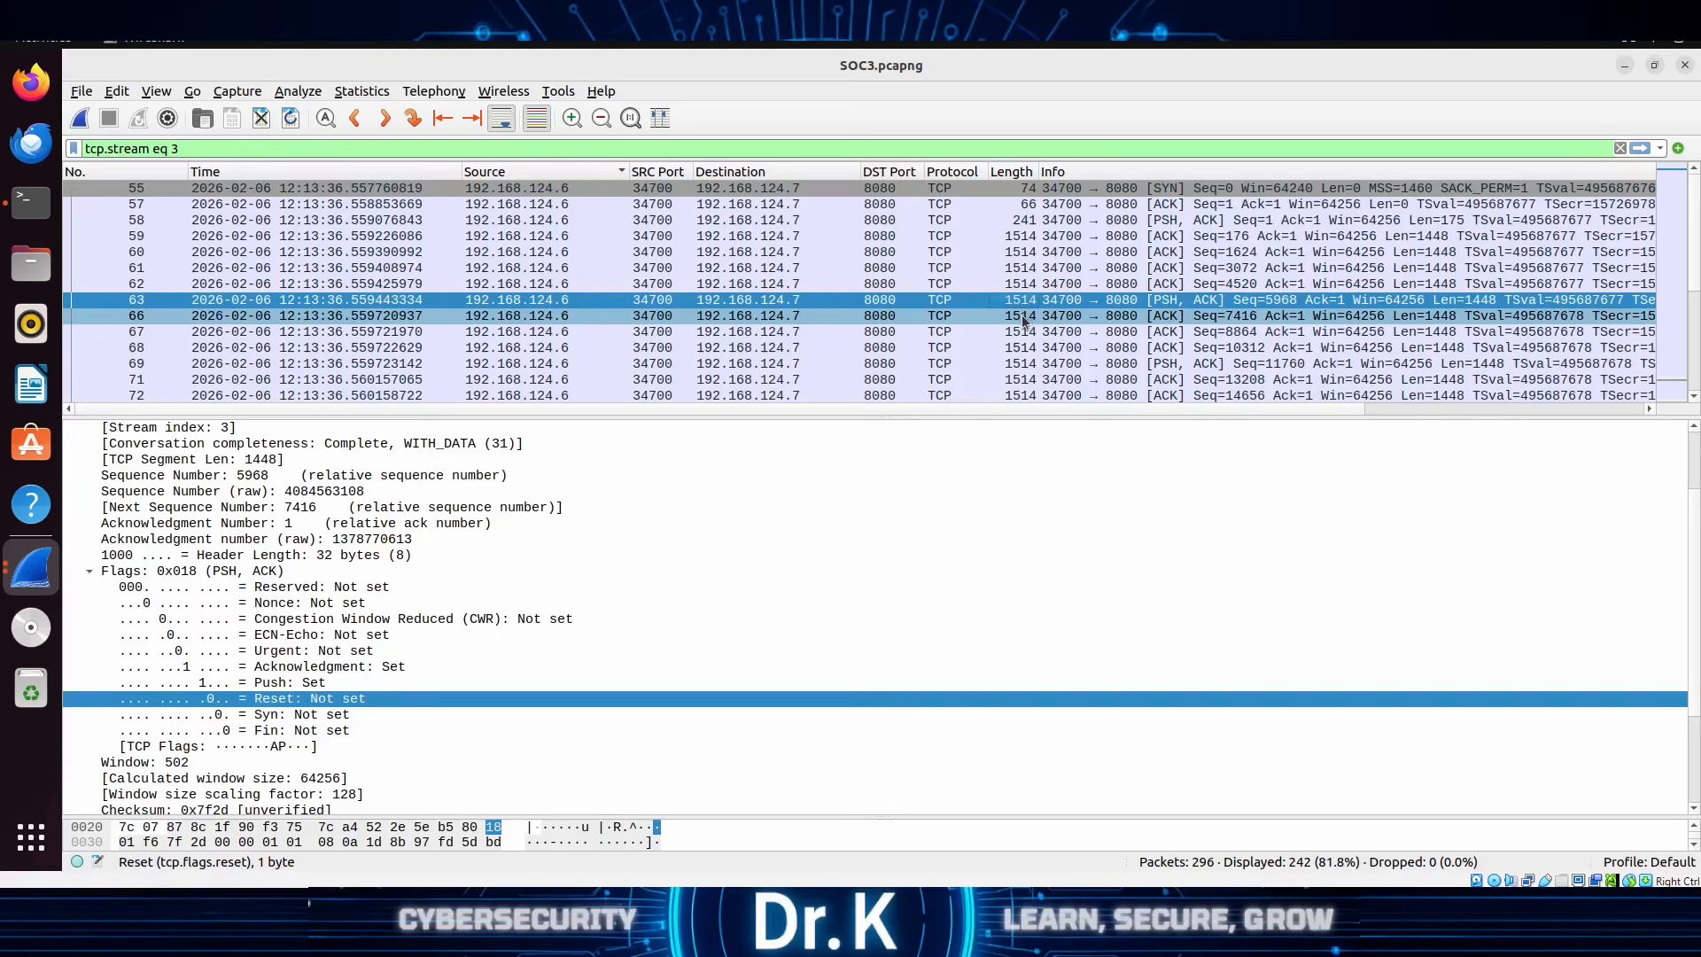
{"action": "left_click", "coordinate": [1022, 316]}
{"action": "left_click", "coordinate": [1023, 333]}
{"action": "left_click", "coordinate": [1023, 347]}
{"action": "left_click", "coordinate": [1022, 364]}
{"action": "left_click", "coordinate": [1023, 380]}
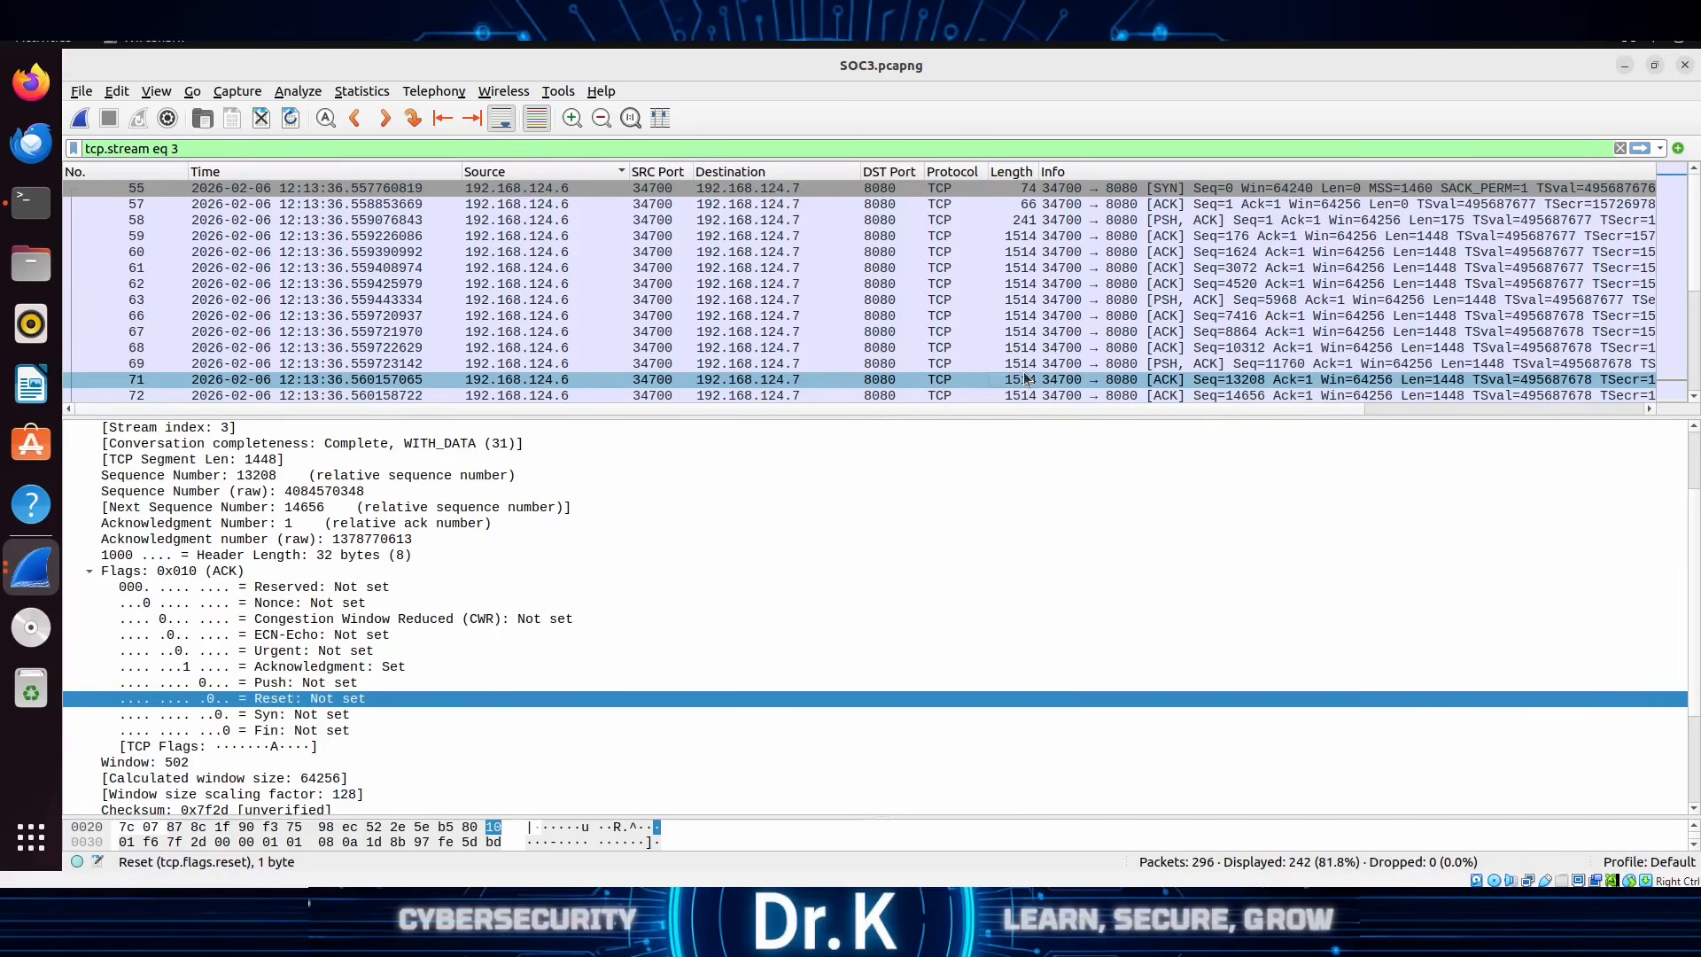
{"action": "left_click", "coordinate": [1024, 396]}
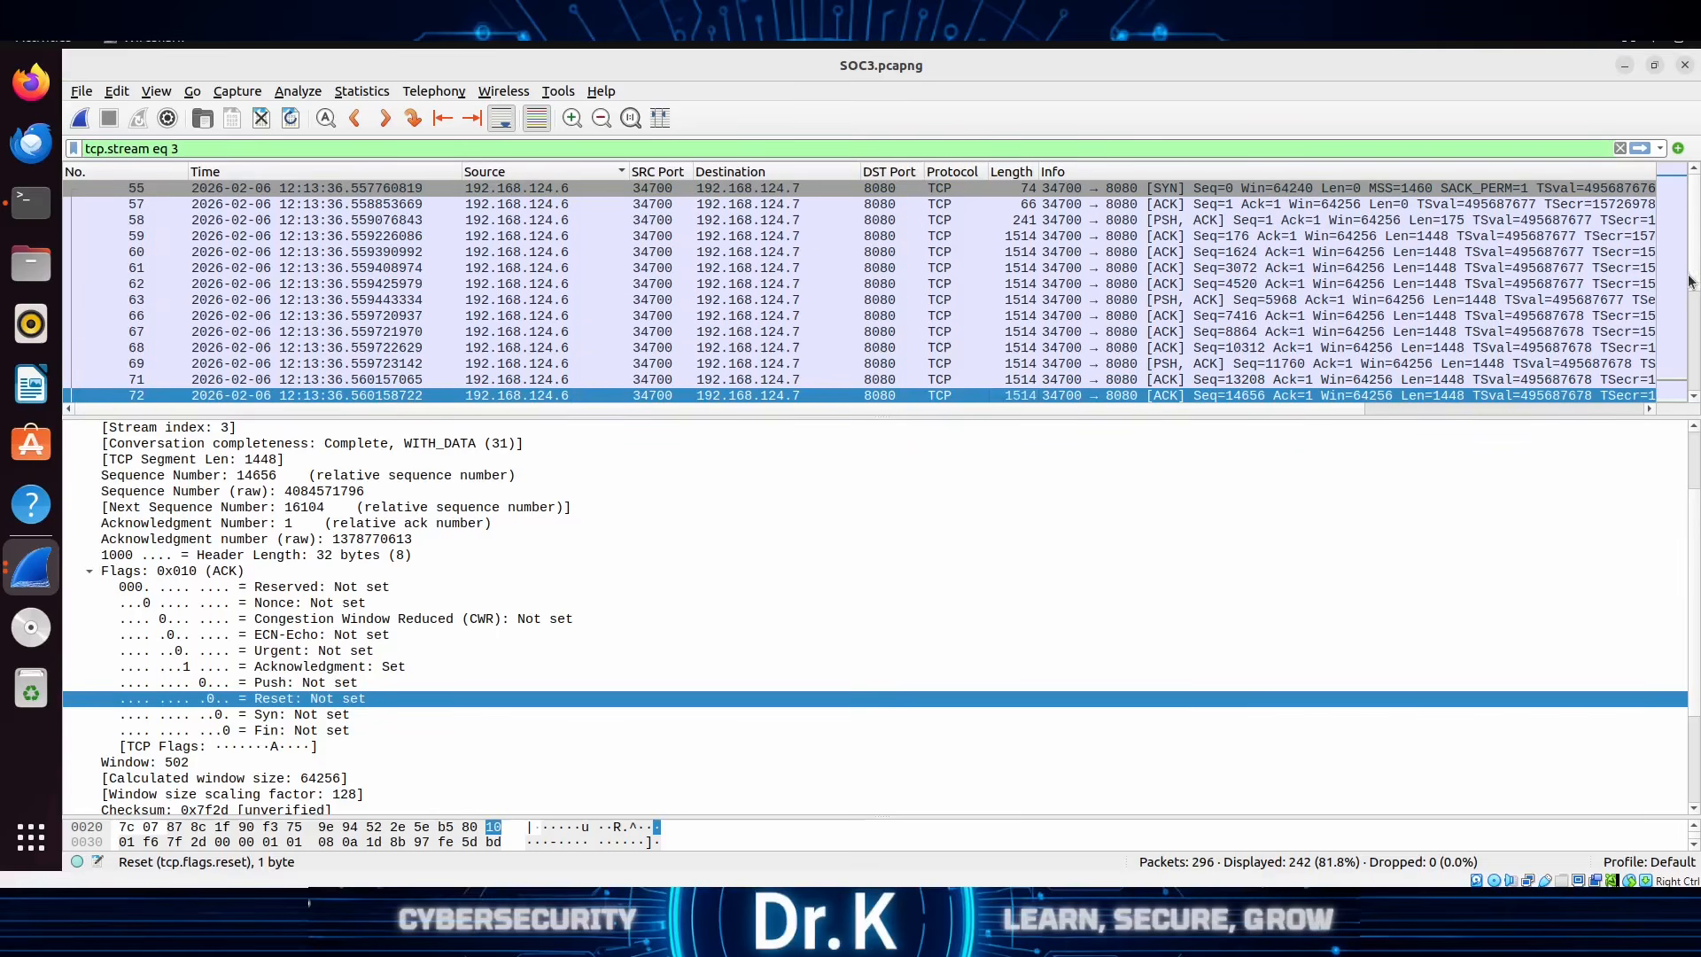
{"action": "scroll", "coordinate": [301, 286], "scroll_direction": "down", "scroll_amount": 3}
{"action": "left_click", "coordinate": [301, 284]}
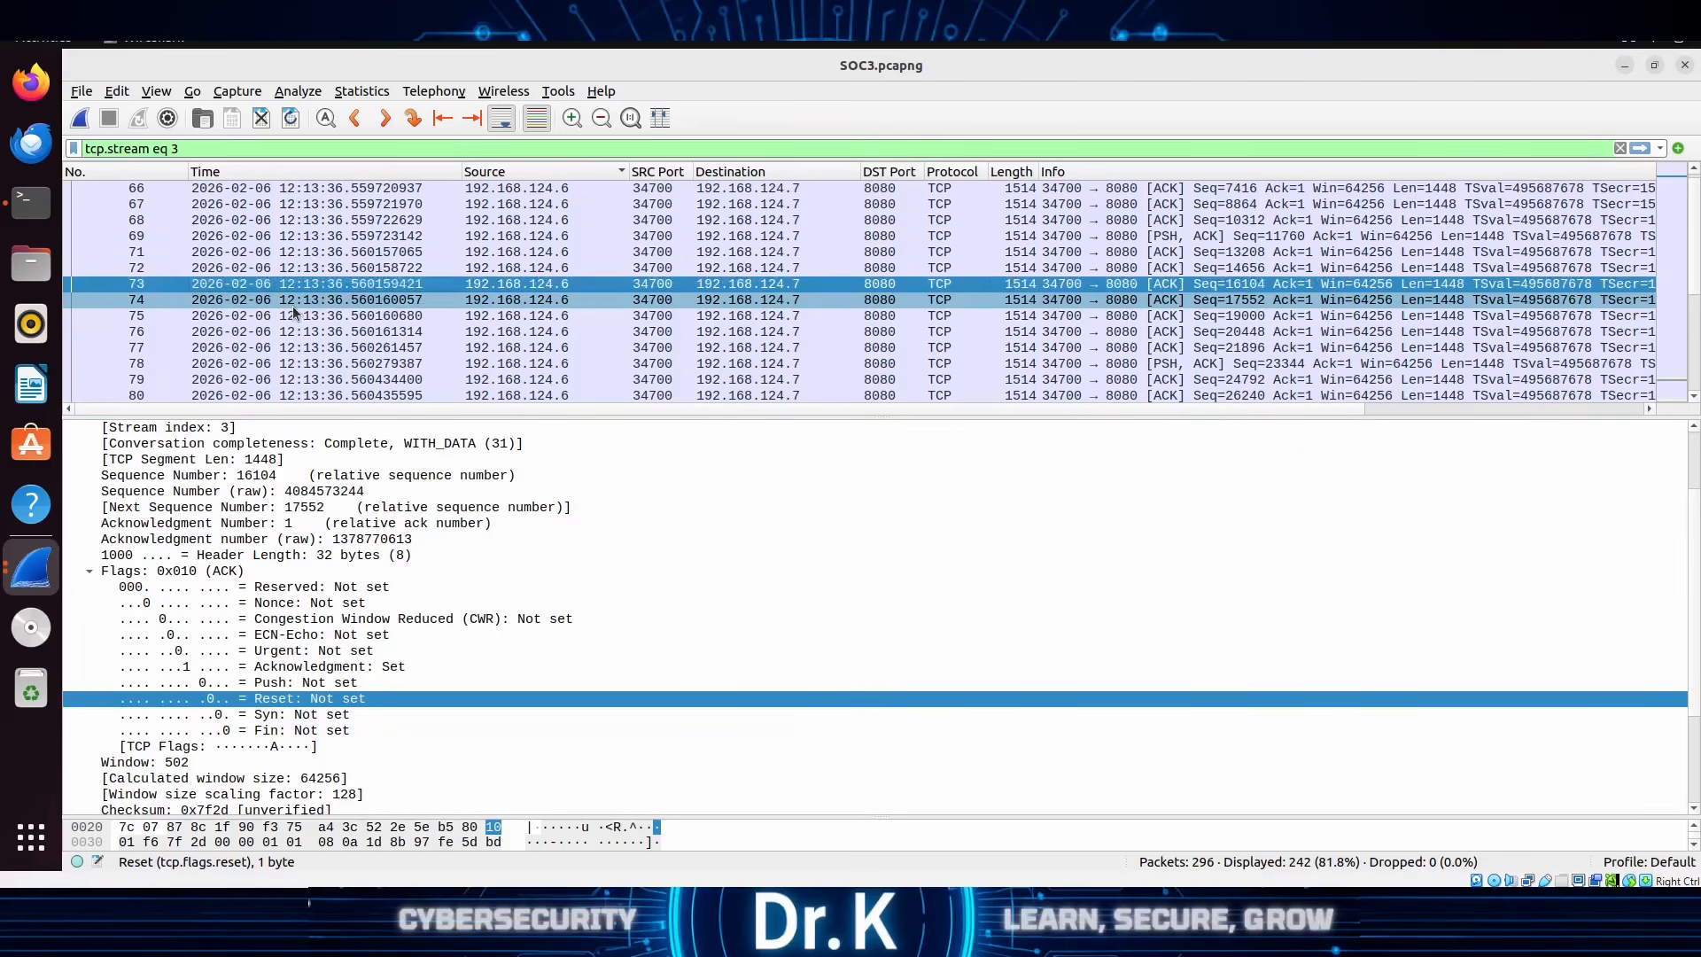
{"action": "left_click", "coordinate": [306, 300]}
{"action": "scroll", "coordinate": [313, 348], "scroll_direction": "up", "scroll_amount": 2}
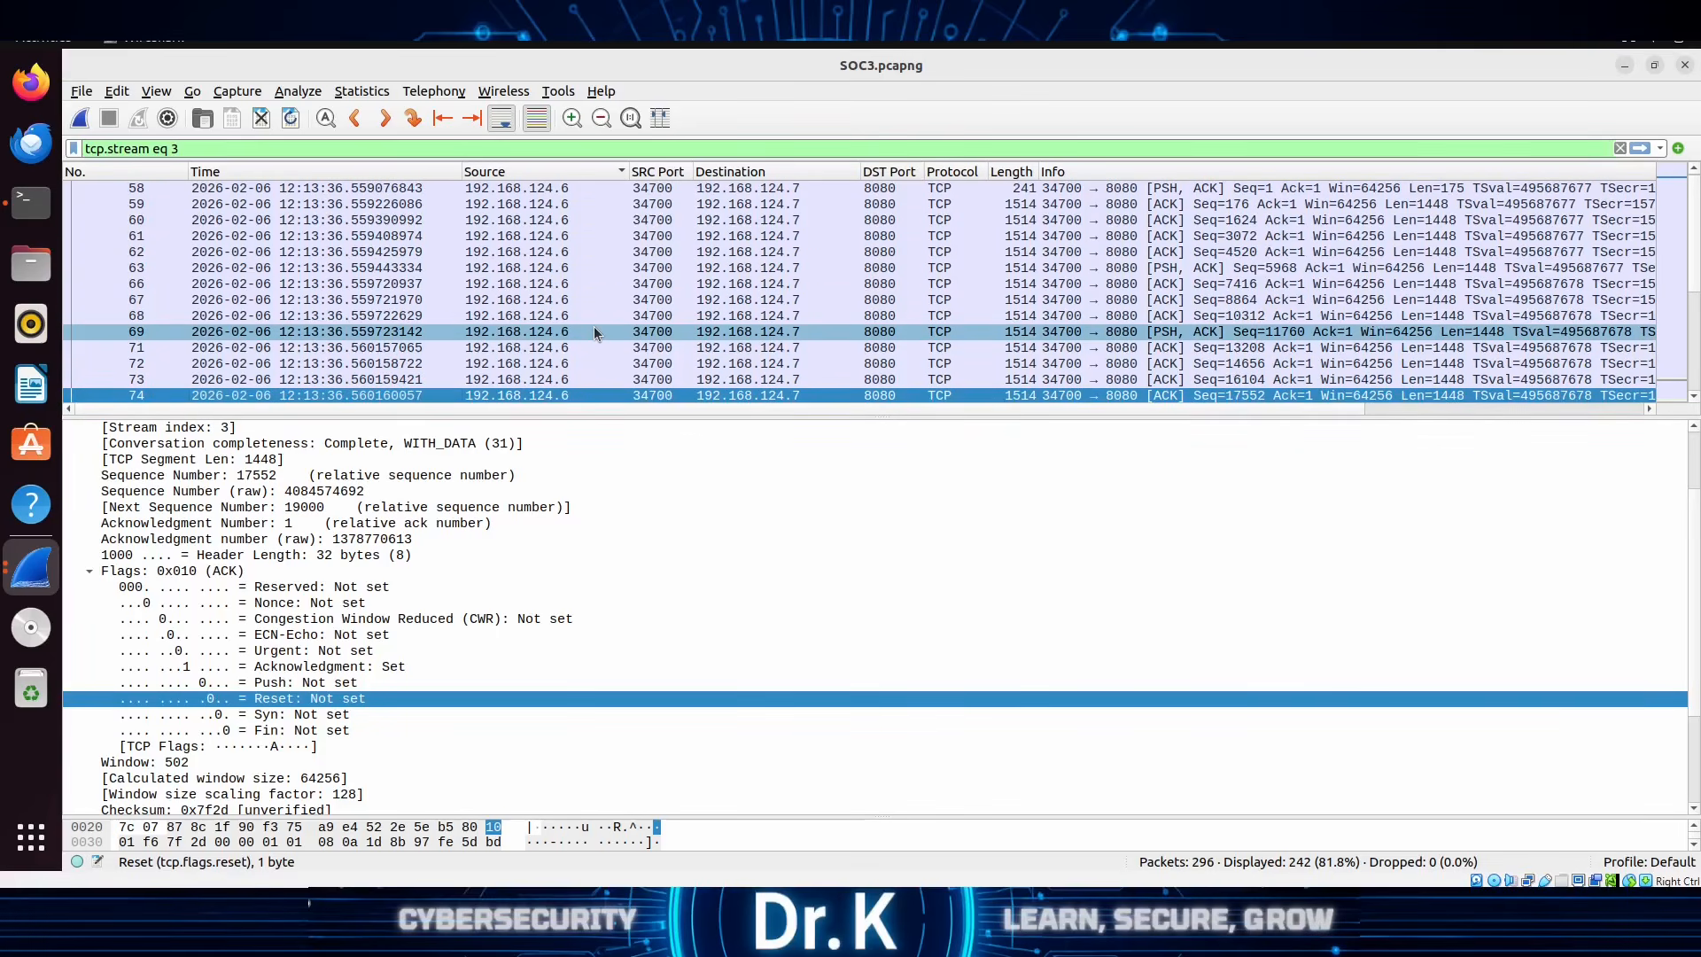
{"action": "scroll", "coordinate": [589, 325], "scroll_direction": "up", "scroll_amount": 1}
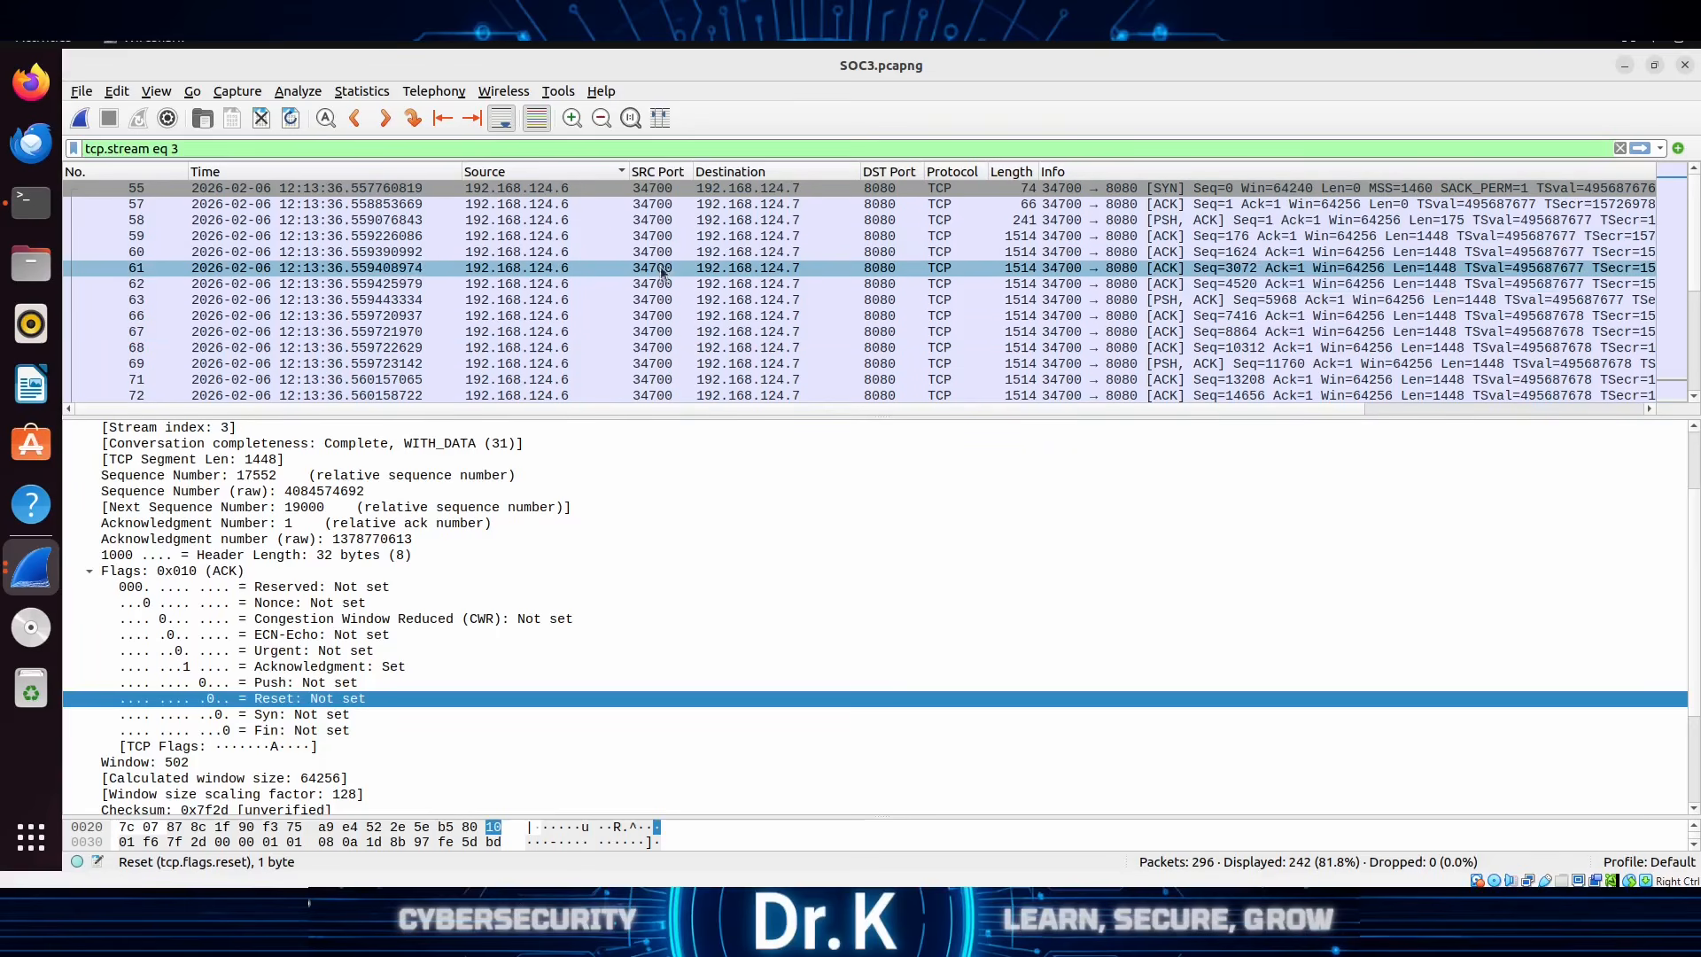
Step: Compare the sequence numbers and PSH, ACK flags of upload packets 58, 63, 69 and 72
{"action": "left_click", "coordinate": [1041, 221]}
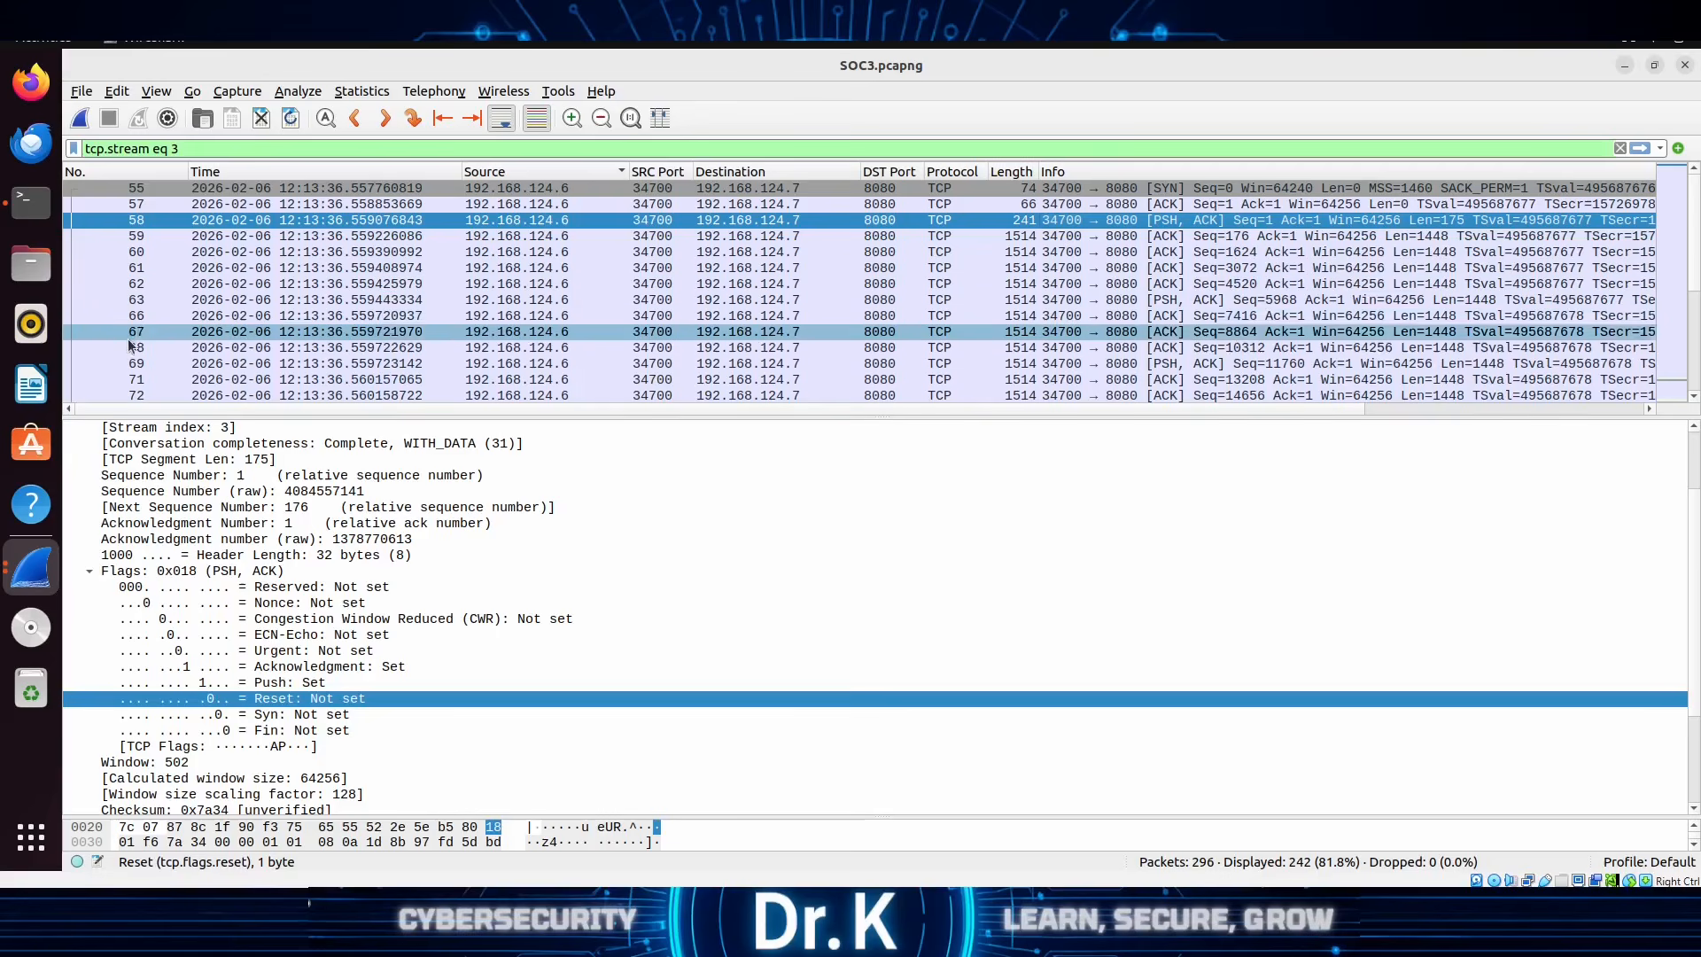
{"action": "left_click", "coordinate": [131, 391]}
{"action": "scroll", "coordinate": [147, 346], "scroll_direction": "down", "scroll_amount": 1}
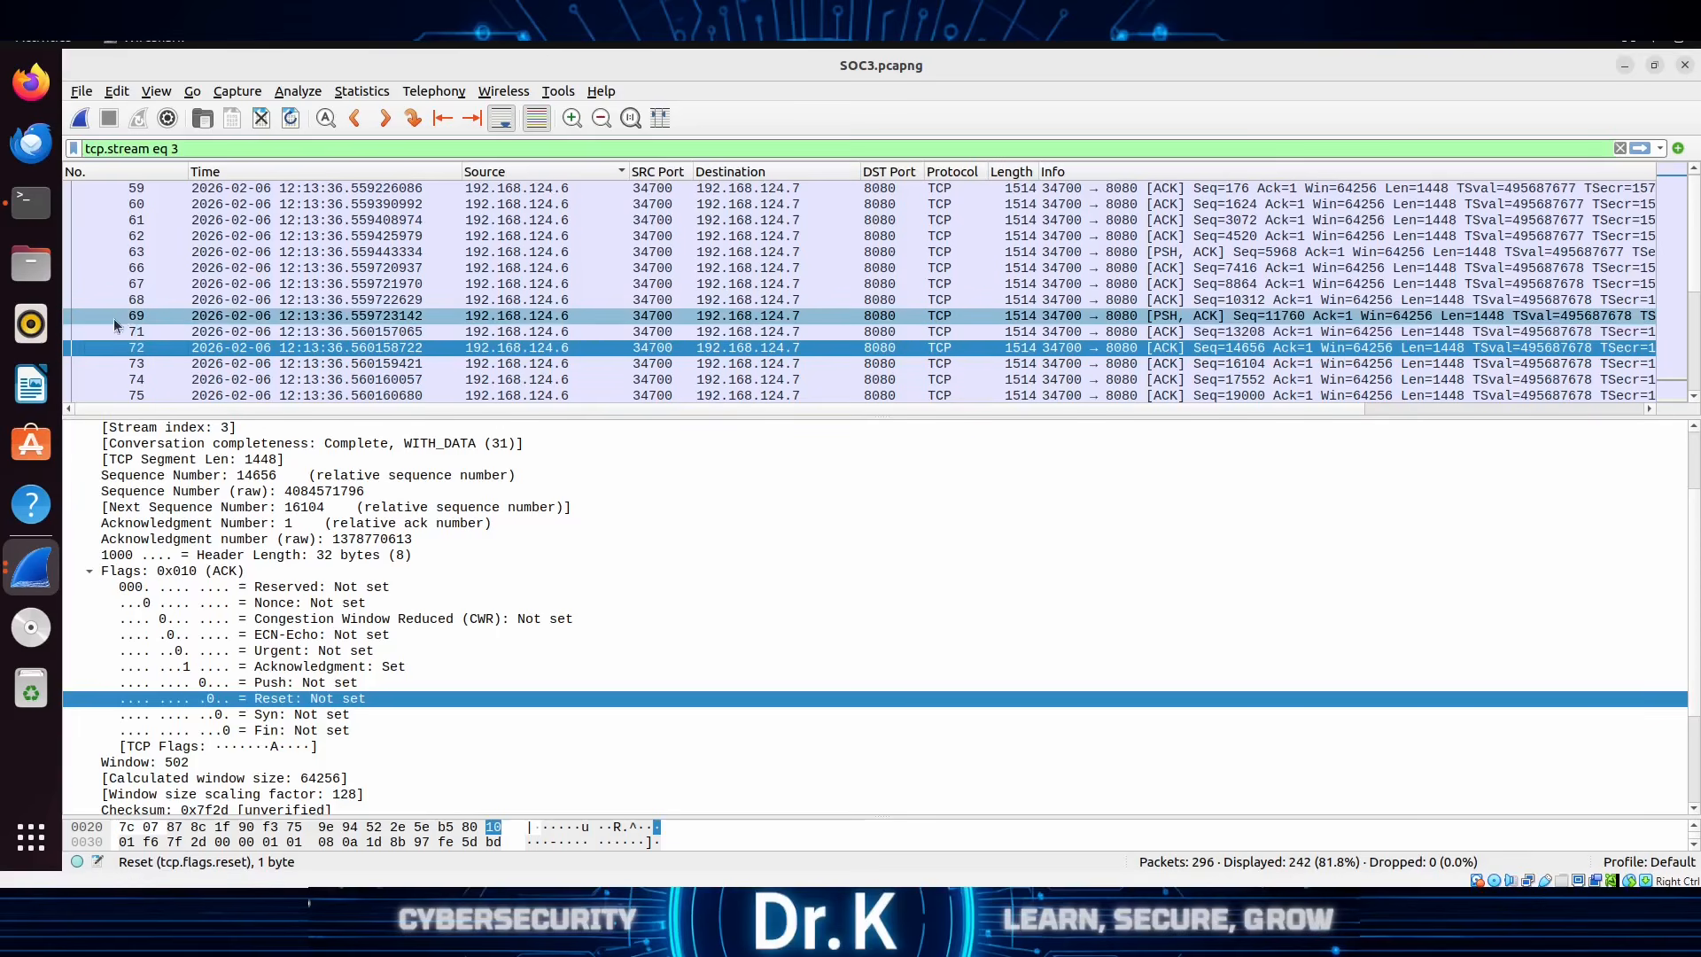
{"action": "left_click", "coordinate": [142, 312]}
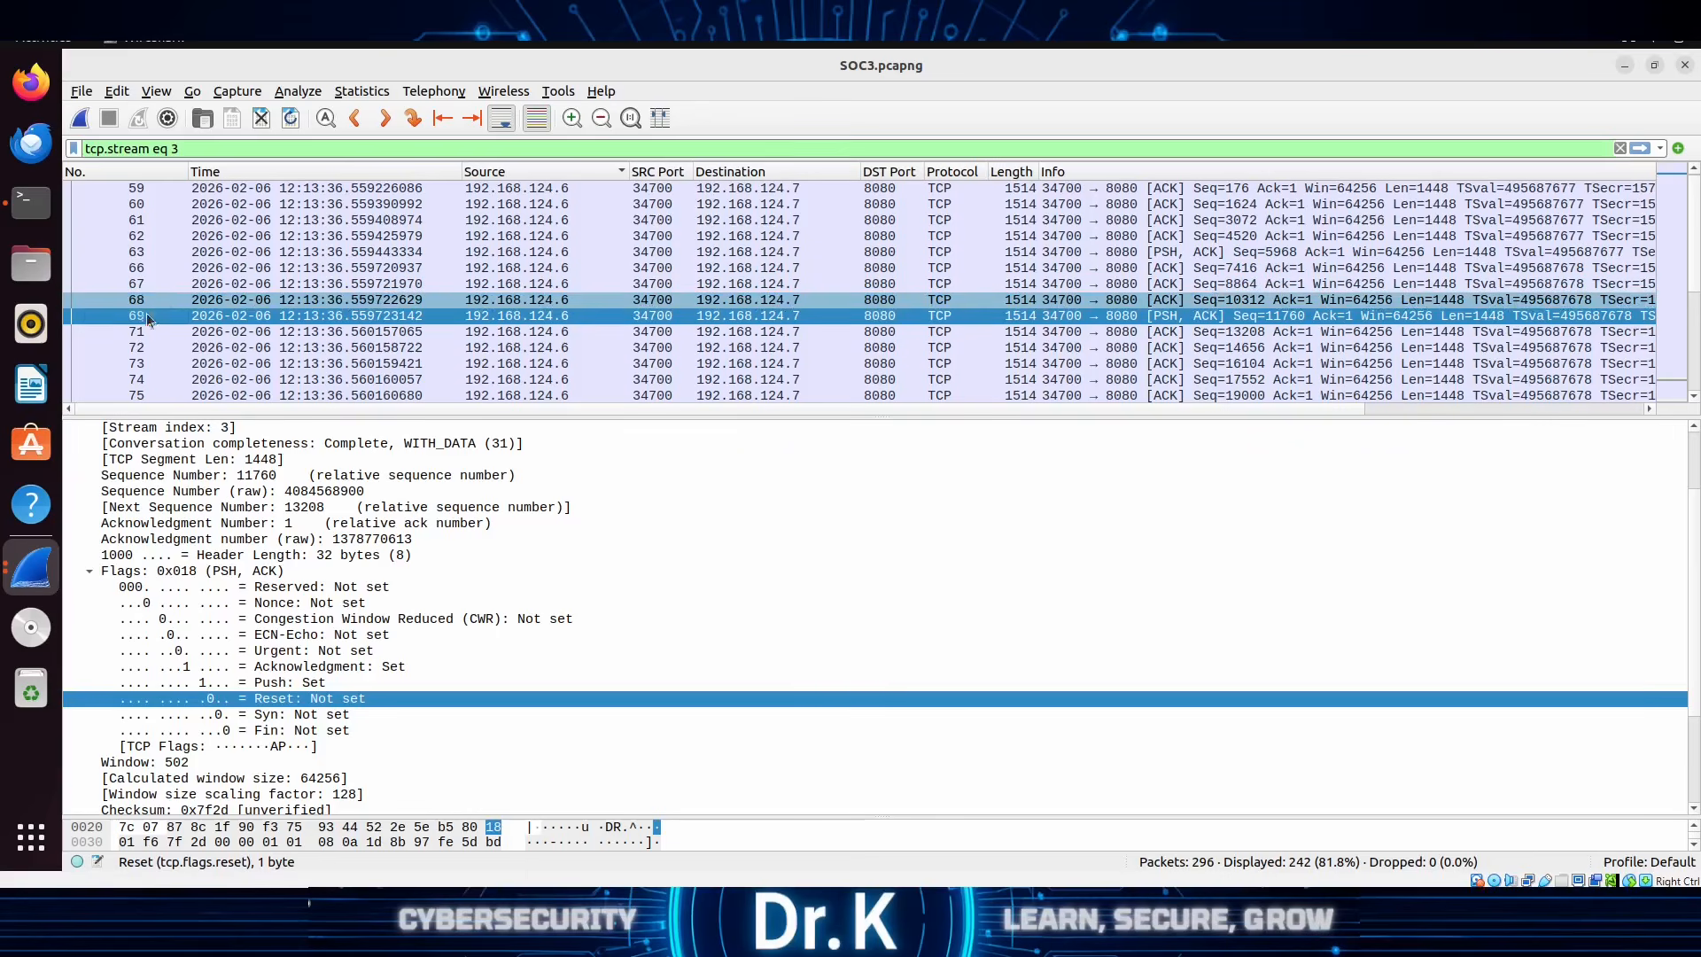
{"action": "scroll", "coordinate": [177, 297], "scroll_direction": "up", "scroll_amount": 1}
{"action": "left_click", "coordinate": [184, 300]}
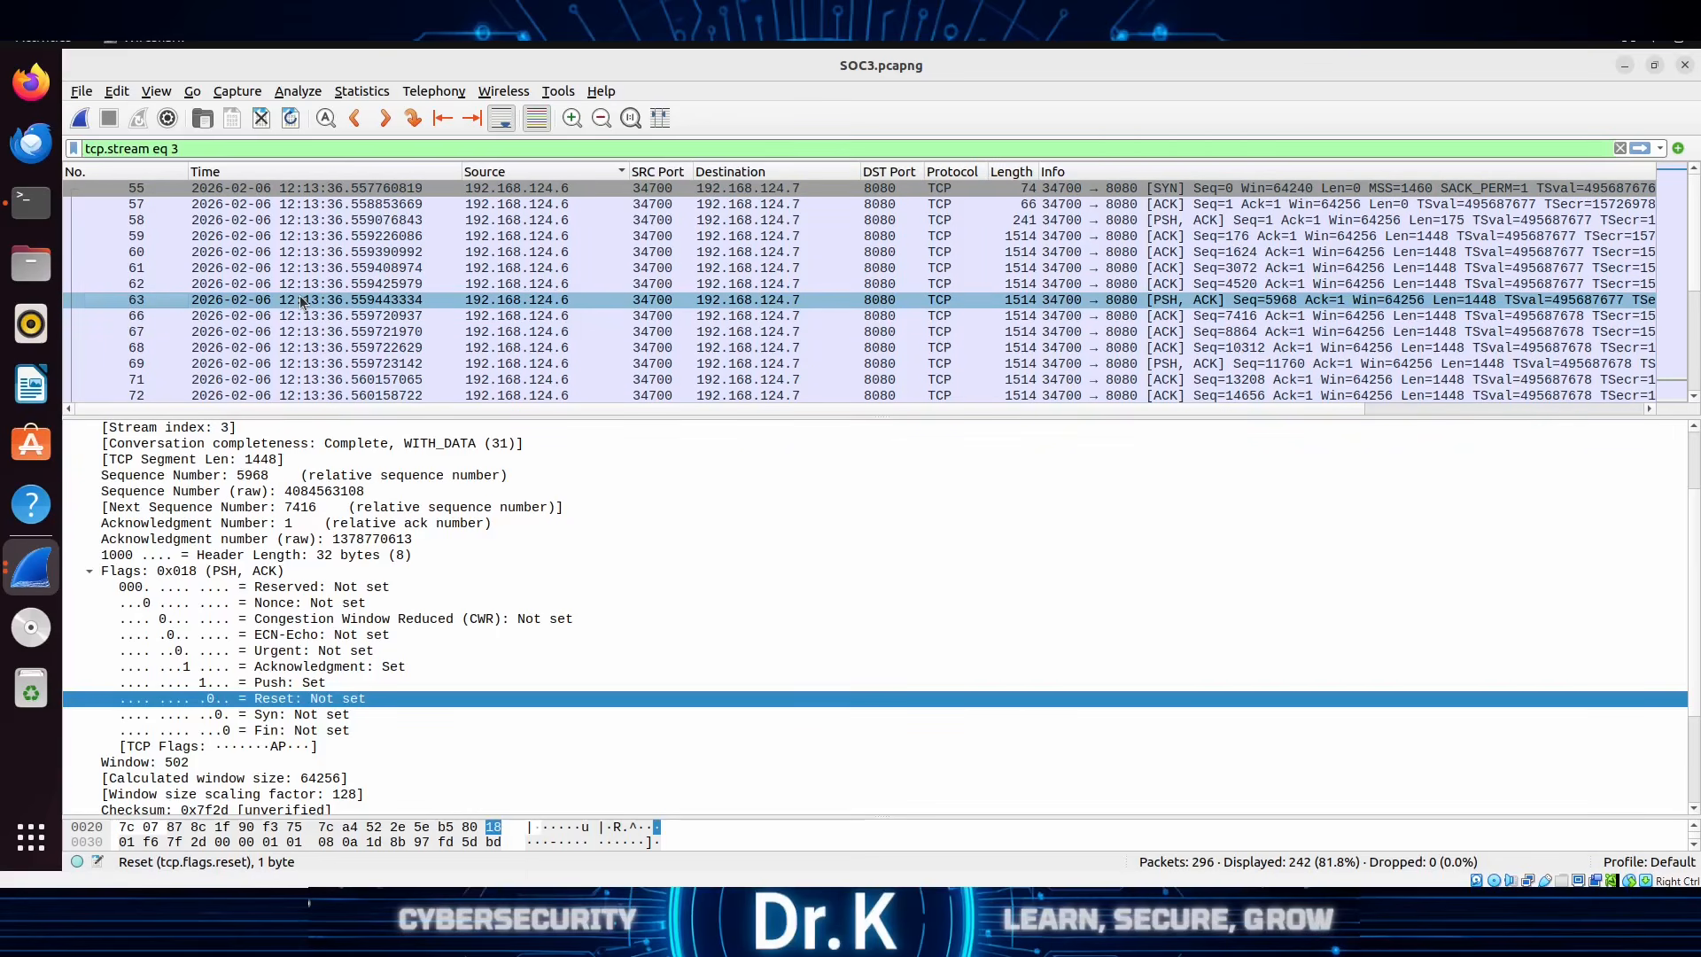
Step: Step through the client's upload segments one by one from packet 58 to packet 72
{"action": "left_click", "coordinate": [1103, 220]}
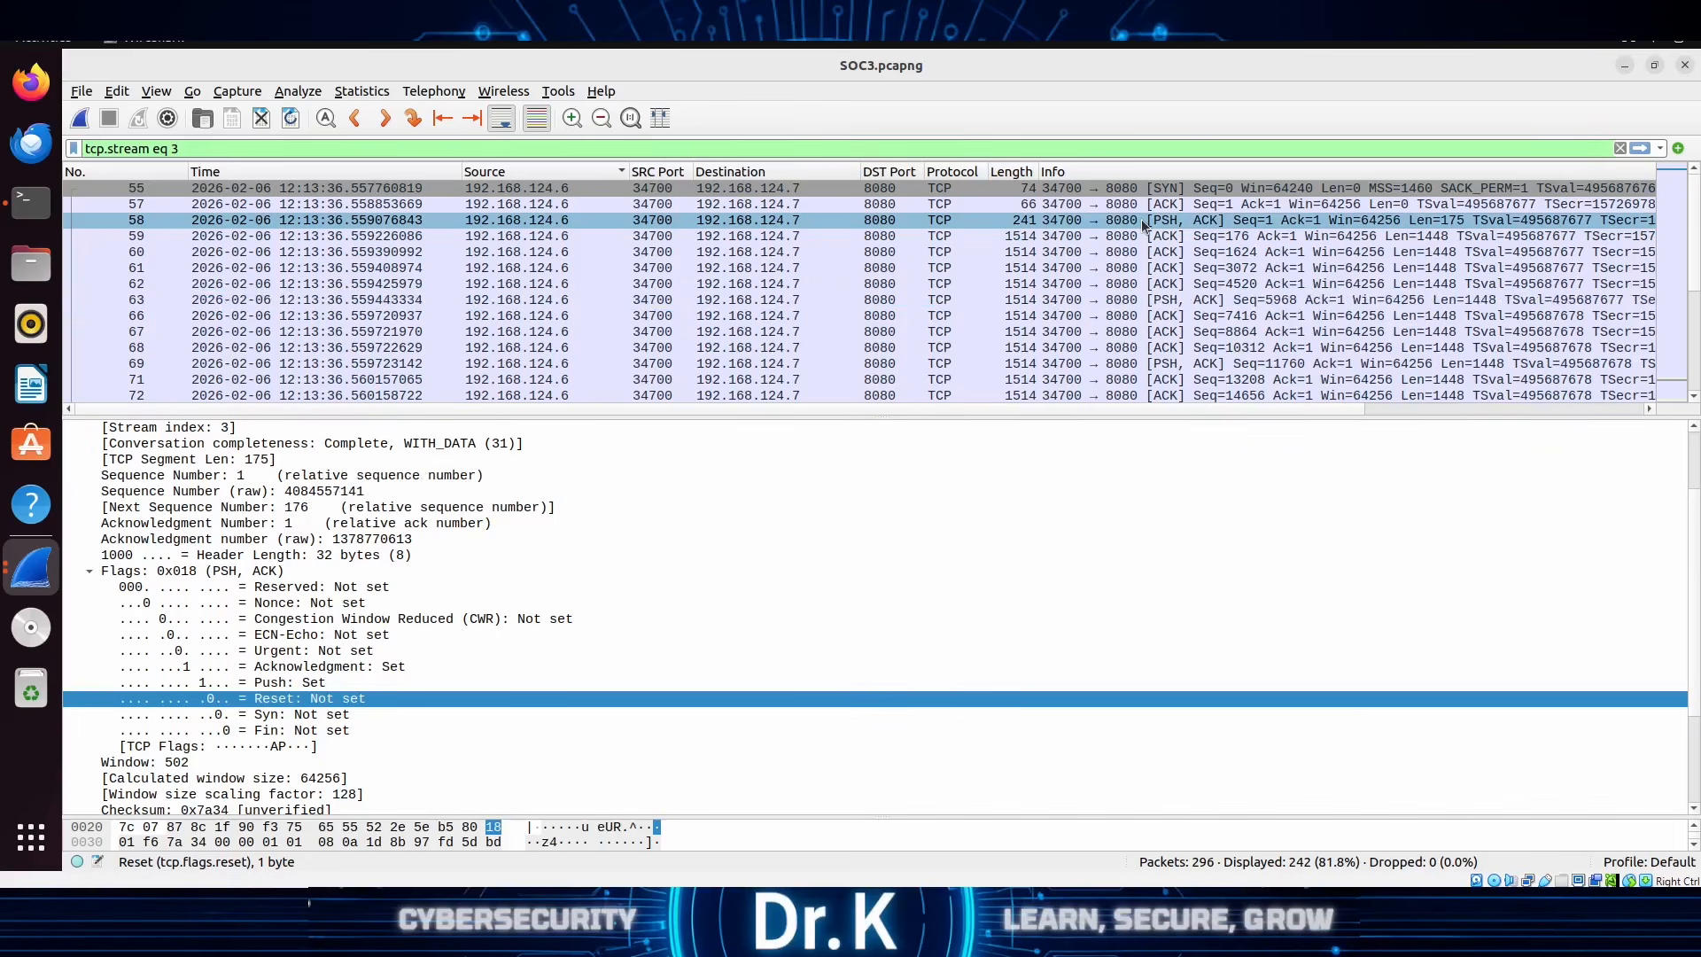
{"action": "left_click", "coordinate": [1103, 238]}
{"action": "left_click", "coordinate": [1096, 253]}
{"action": "left_click", "coordinate": [1088, 269]}
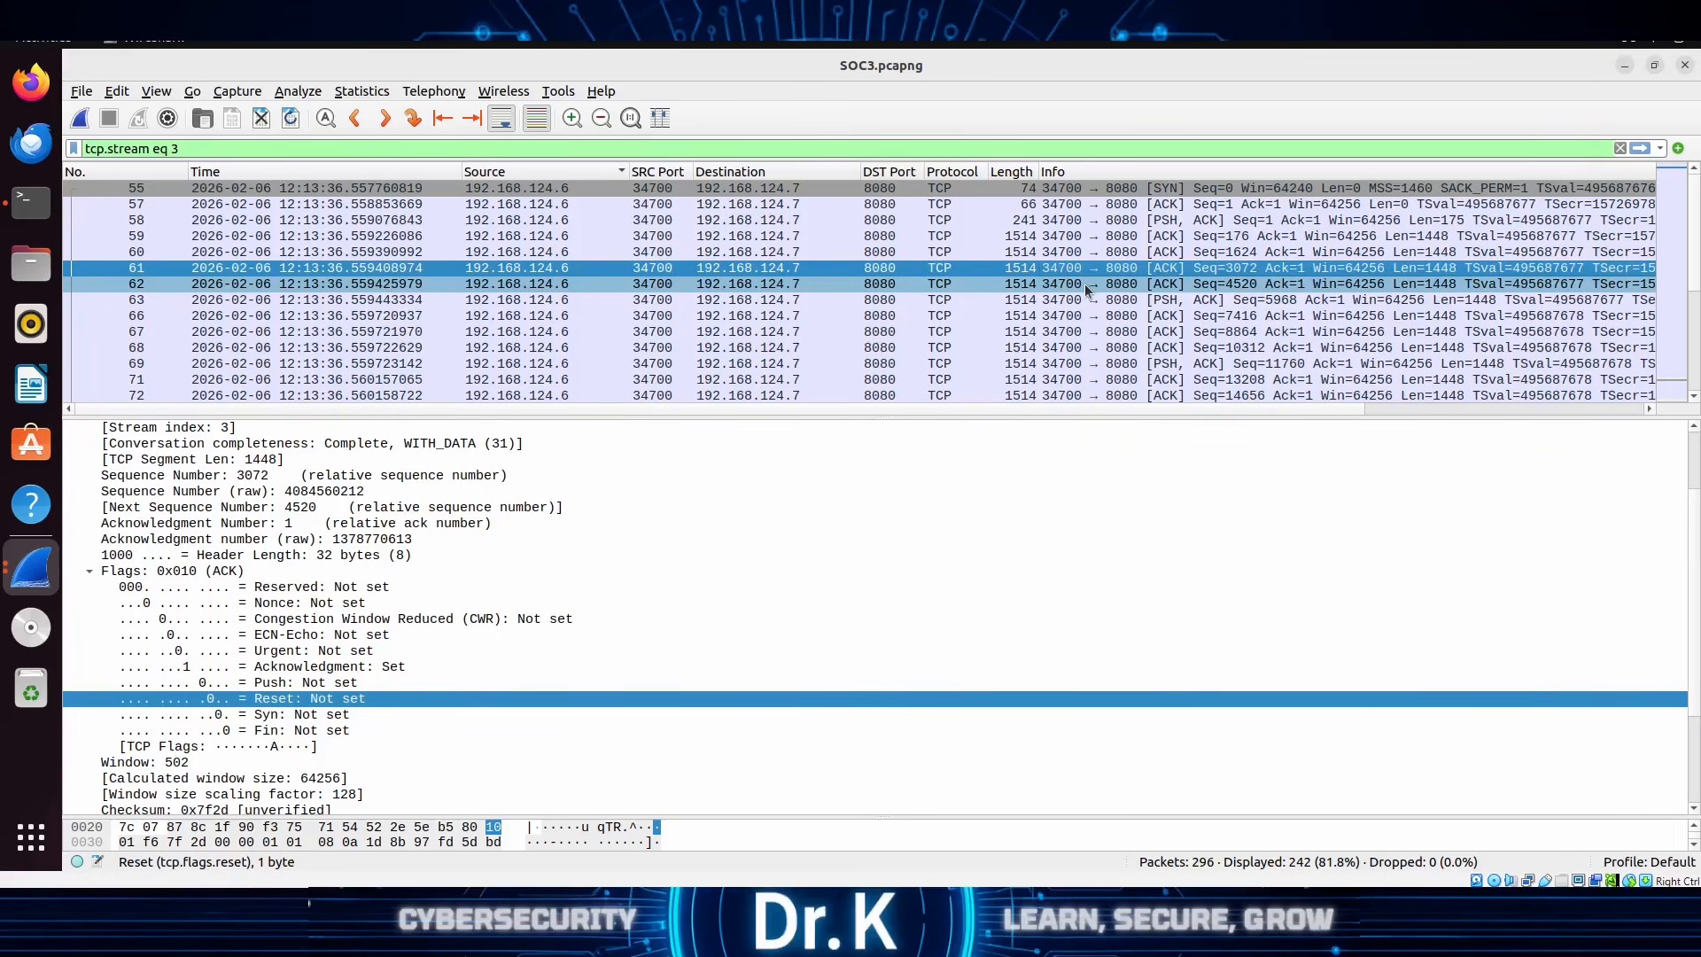
{"action": "left_click", "coordinate": [1084, 284]}
{"action": "left_click", "coordinate": [1083, 300]}
{"action": "left_click", "coordinate": [1077, 317]}
{"action": "left_click", "coordinate": [1075, 333]}
{"action": "left_click", "coordinate": [1074, 347]}
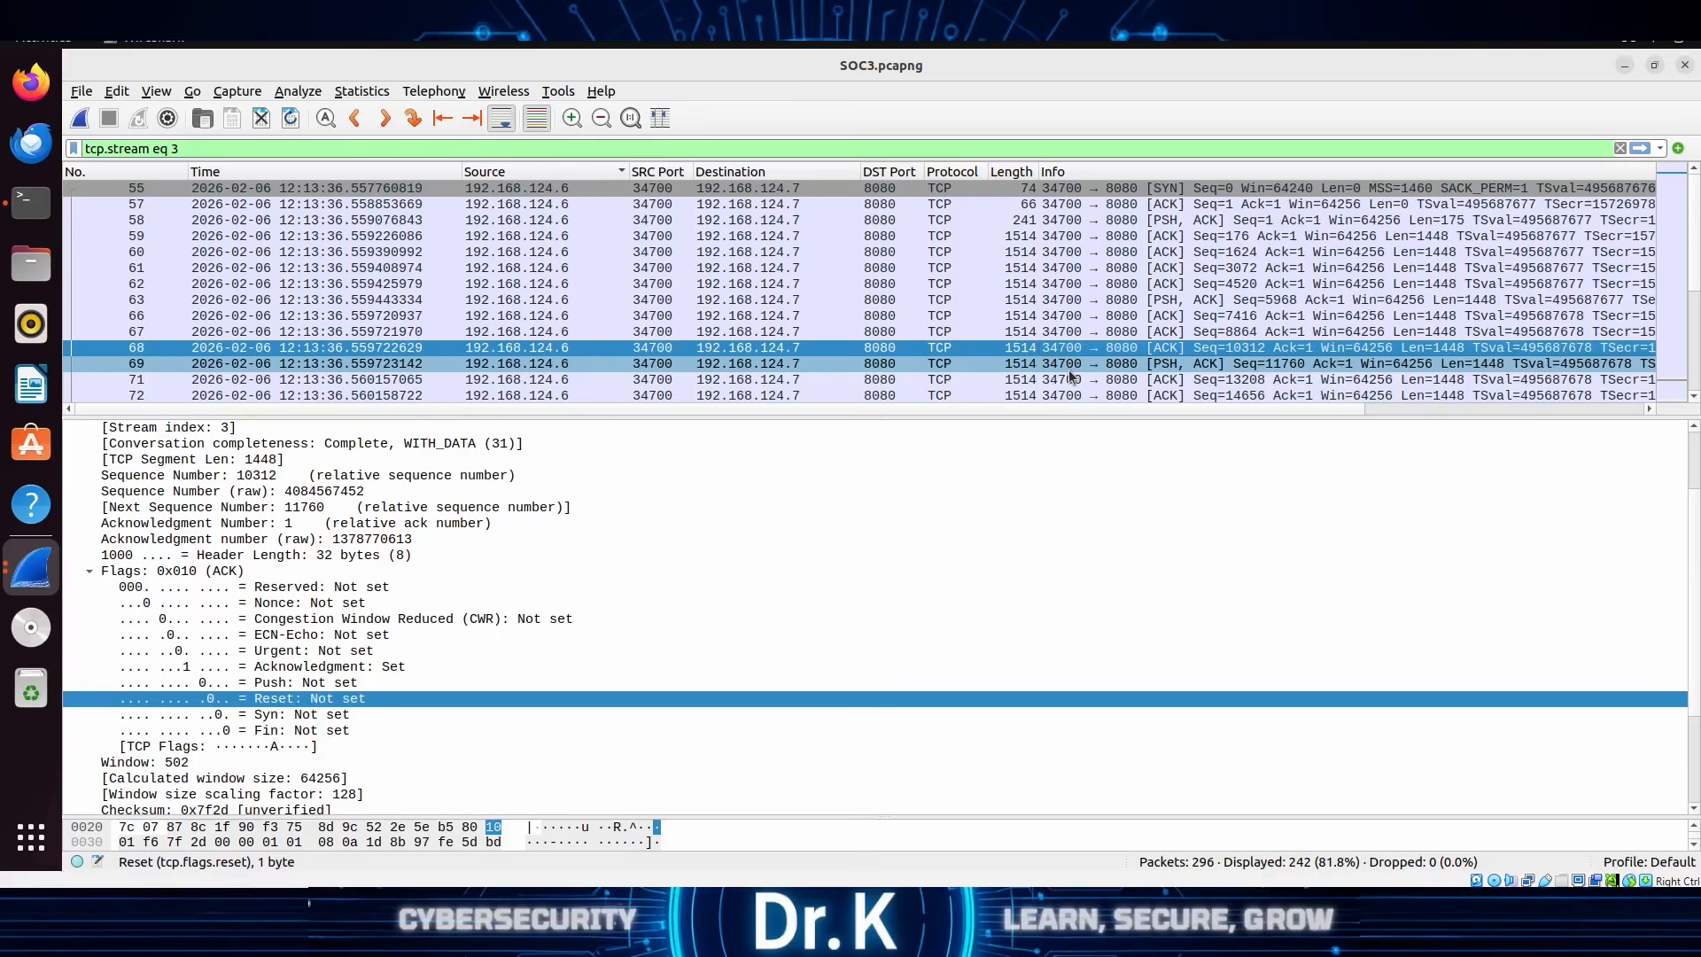
{"action": "left_click", "coordinate": [1072, 363]}
{"action": "left_click", "coordinate": [1071, 381]}
{"action": "left_click", "coordinate": [1072, 391]}
Step: Look through the remaining upload segments from packet 75 to the end of the packets sent by 192.168.124.6
{"action": "scroll", "coordinate": [907, 347], "scroll_direction": "down", "scroll_amount": 2}
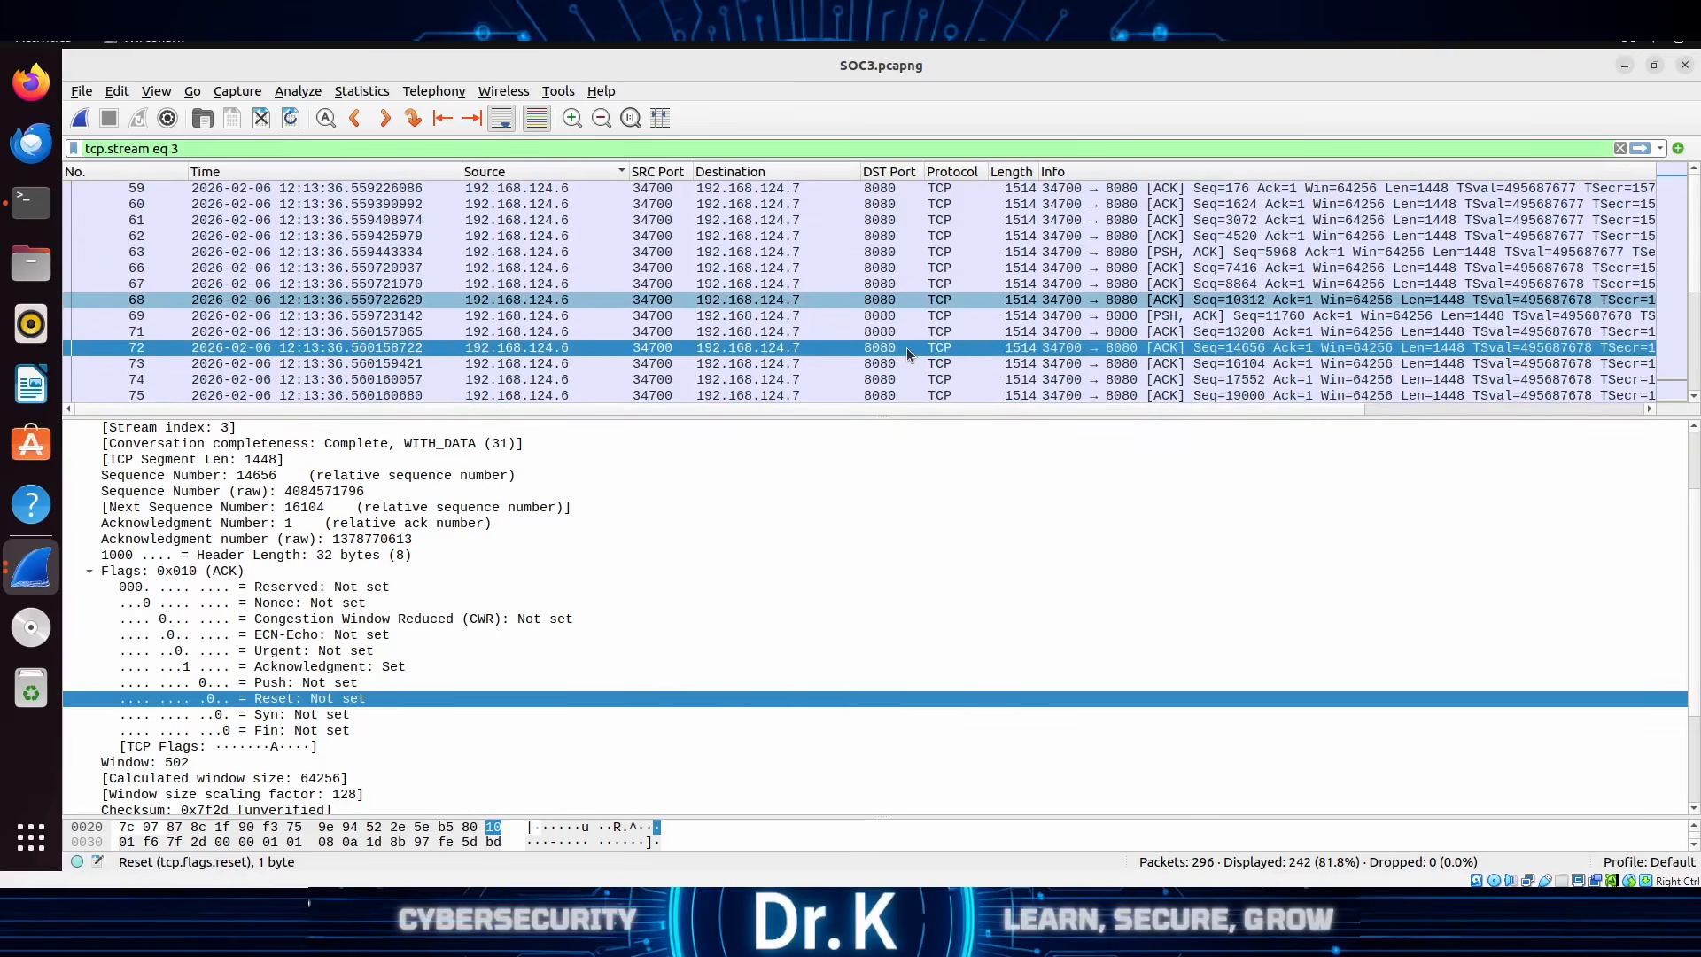
{"action": "left_click", "coordinate": [912, 395]}
{"action": "scroll", "coordinate": [983, 269], "scroll_direction": "down", "scroll_amount": 8}
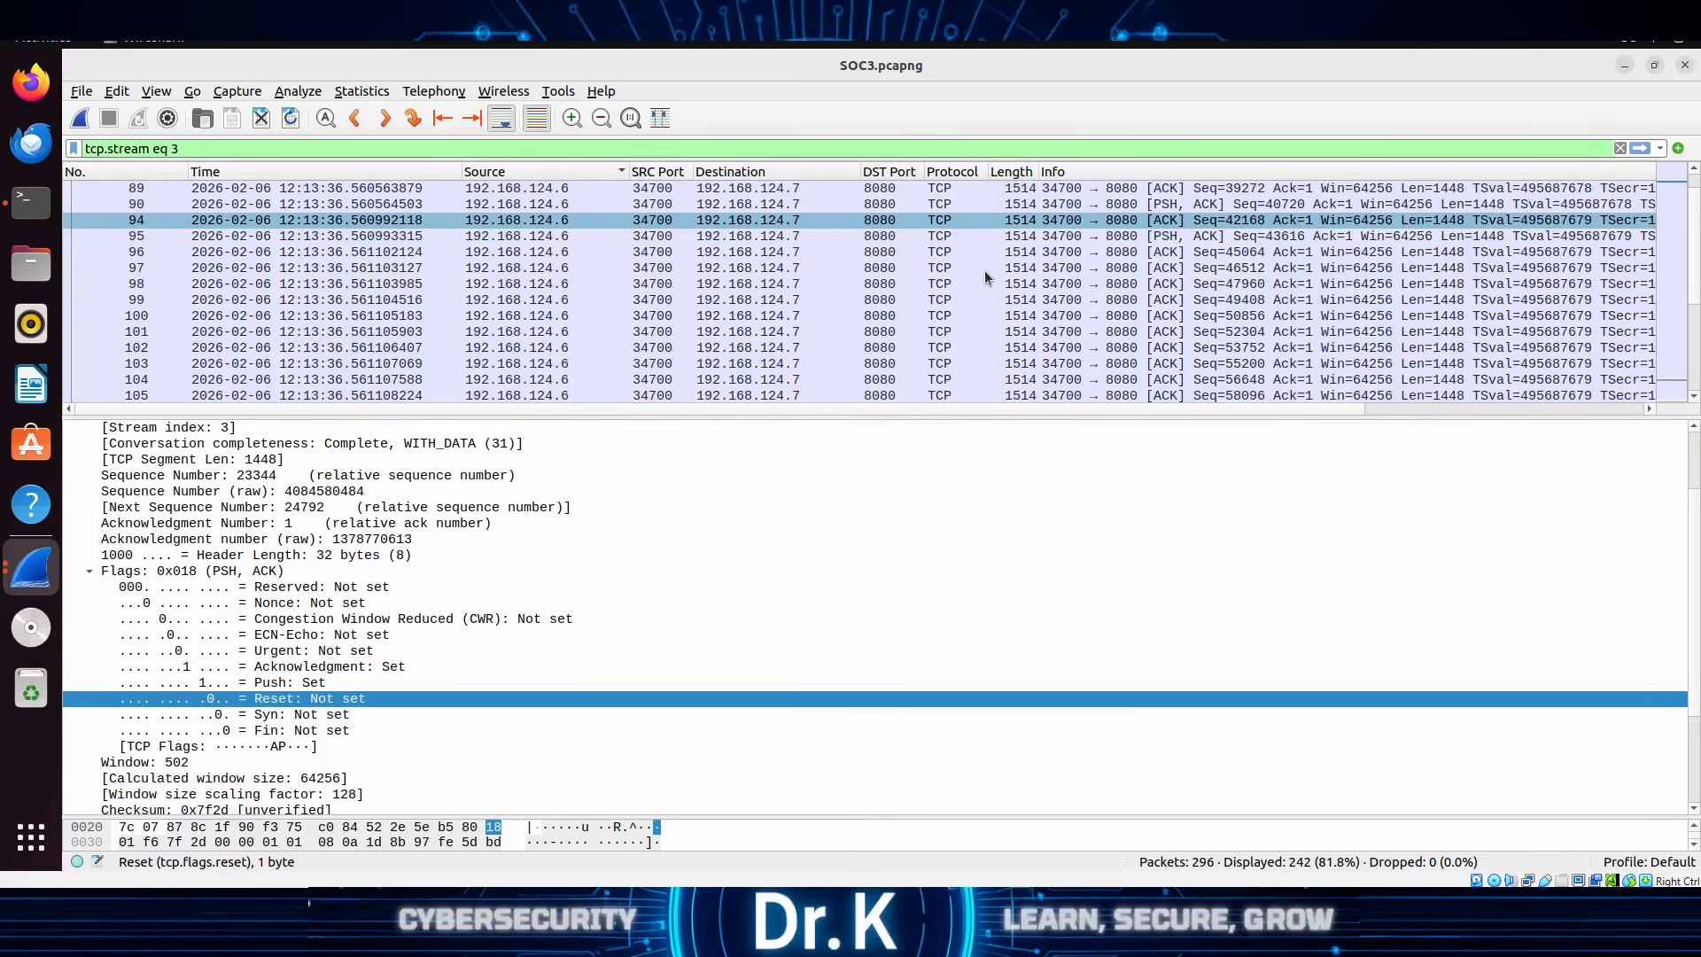
{"action": "scroll", "coordinate": [994, 274], "scroll_direction": "up", "scroll_amount": 1}
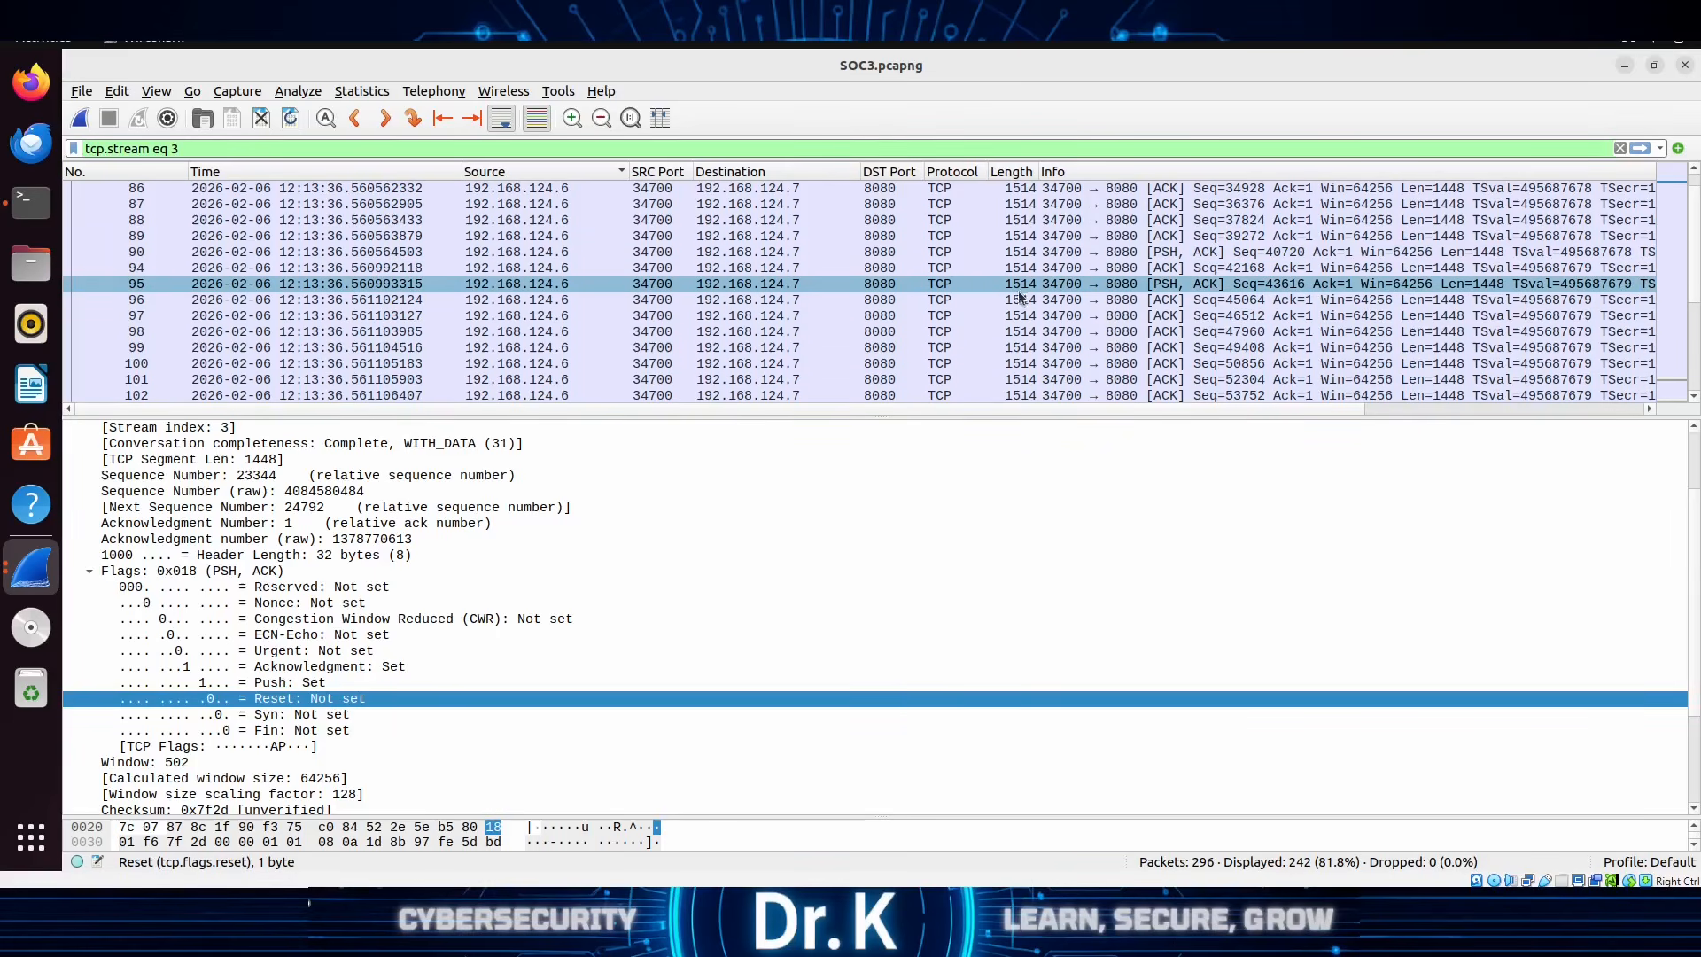
{"action": "scroll", "coordinate": [1022, 282], "scroll_direction": "down", "scroll_amount": 5}
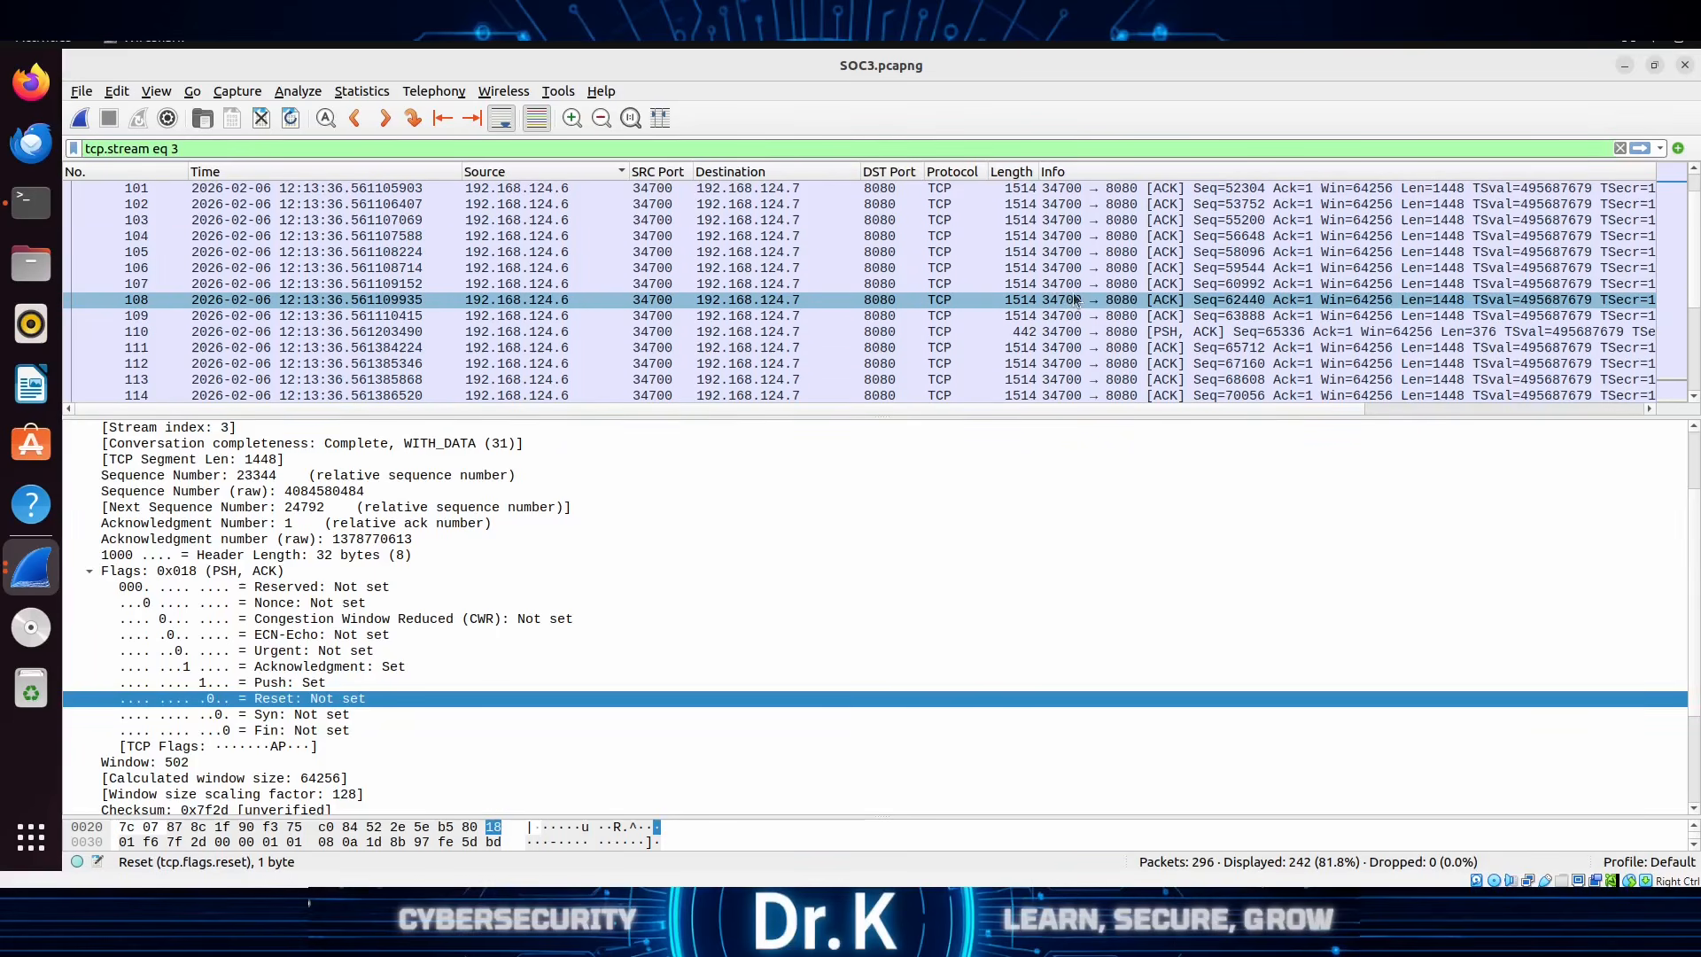
{"action": "scroll", "coordinate": [1113, 323], "scroll_direction": "down", "scroll_amount": 7}
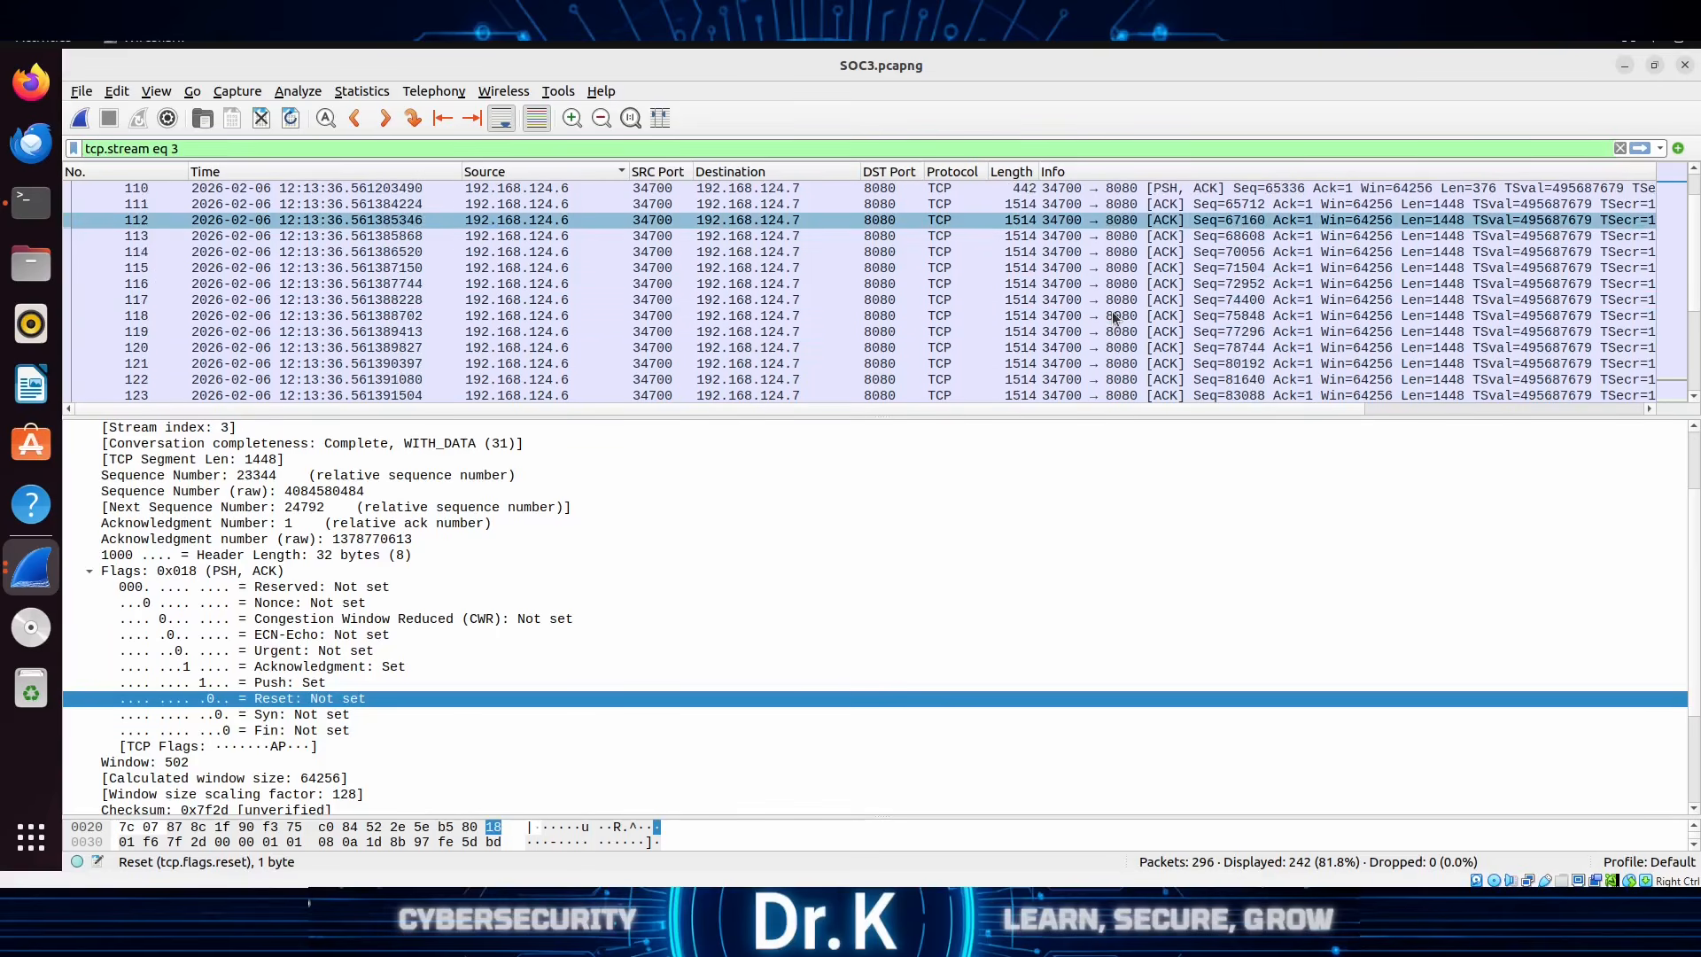
{"action": "scroll", "coordinate": [1112, 312], "scroll_direction": "down", "scroll_amount": 20}
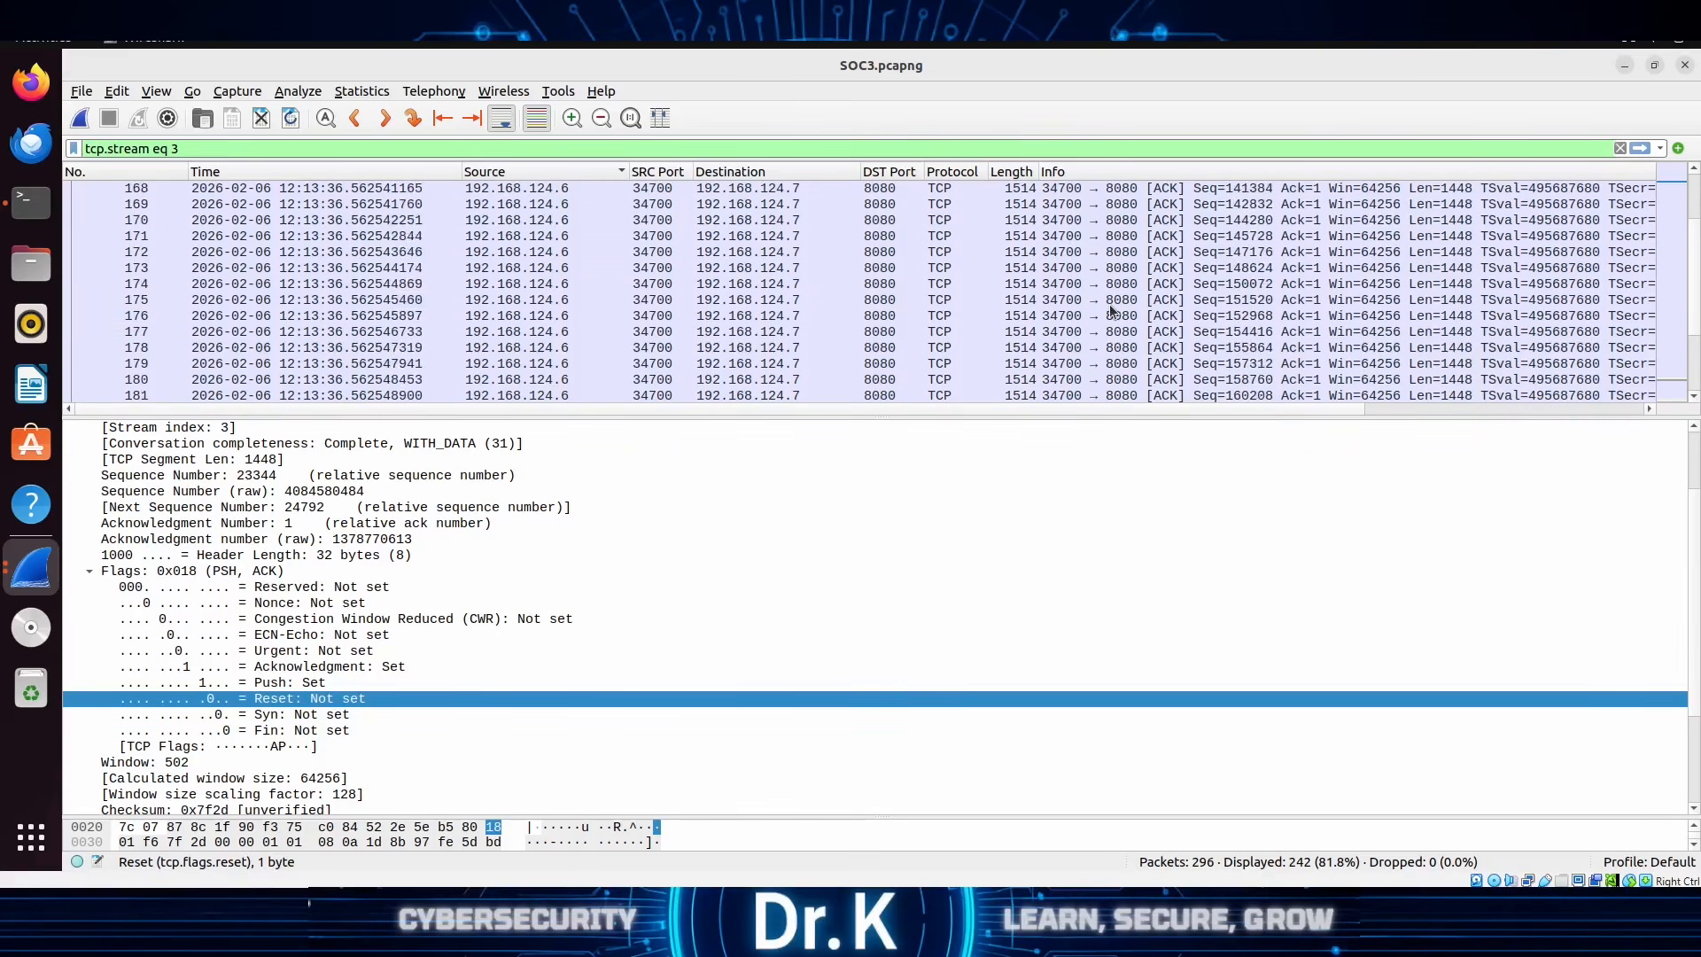
{"action": "scroll", "coordinate": [1113, 312], "scroll_direction": "down", "scroll_amount": 20}
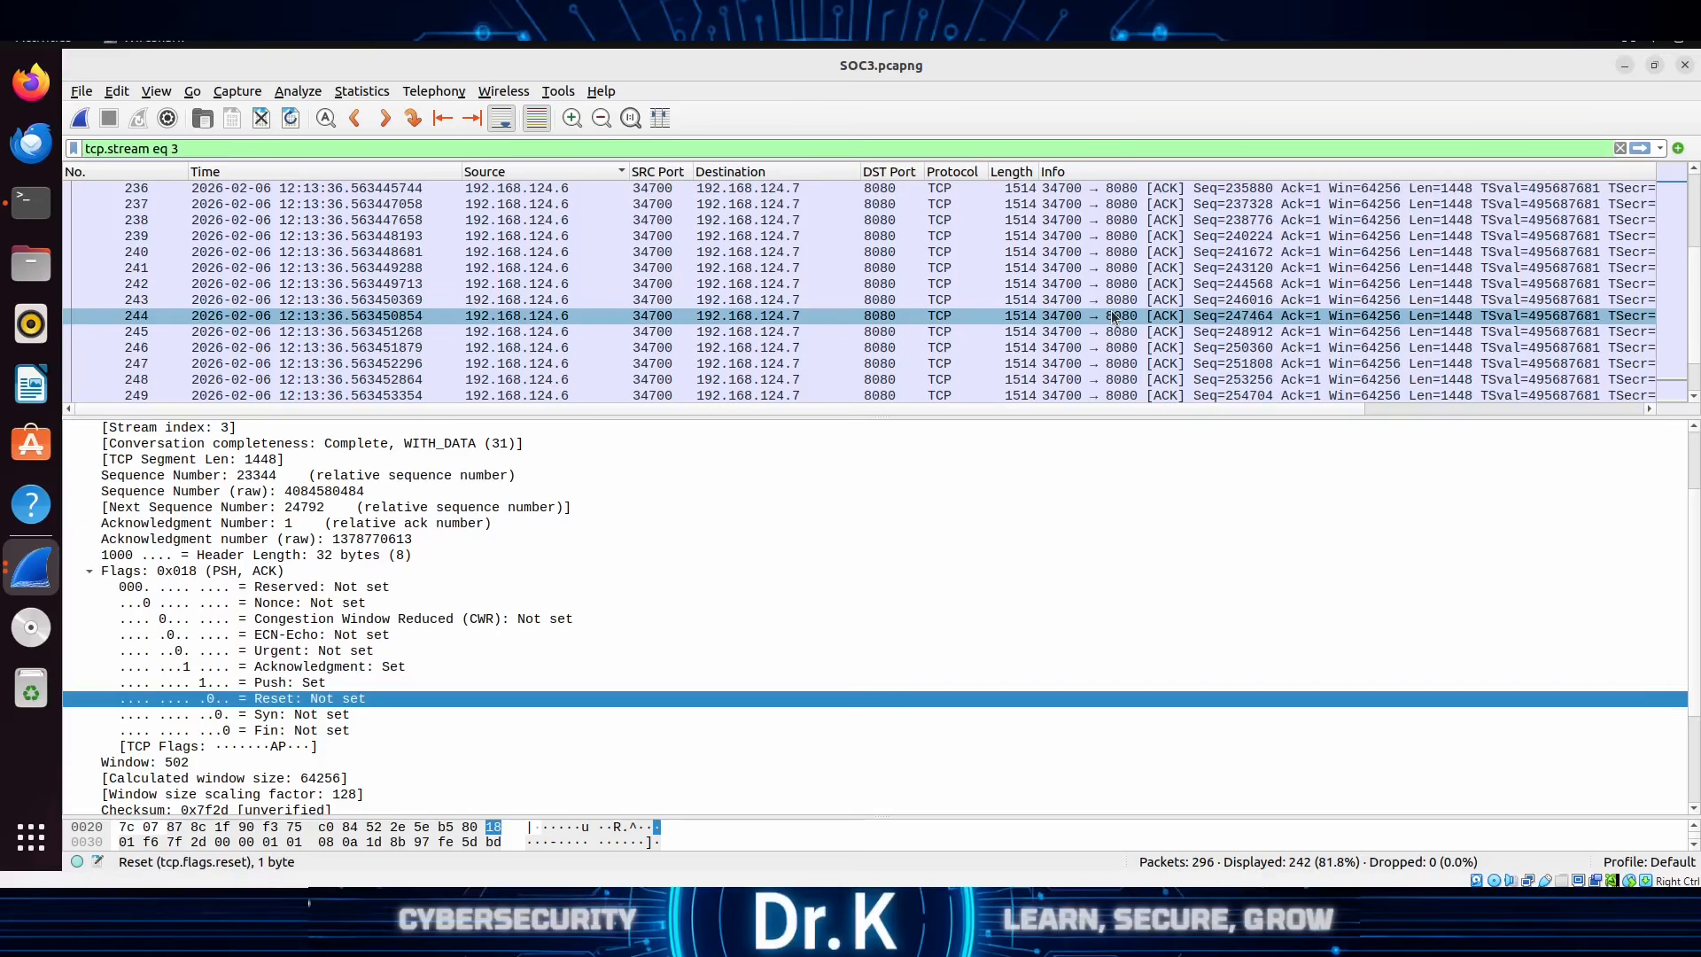
{"action": "scroll", "coordinate": [1113, 311], "scroll_direction": "down", "scroll_amount": 13}
{"action": "scroll", "coordinate": [1125, 328], "scroll_direction": "up", "scroll_amount": 3}
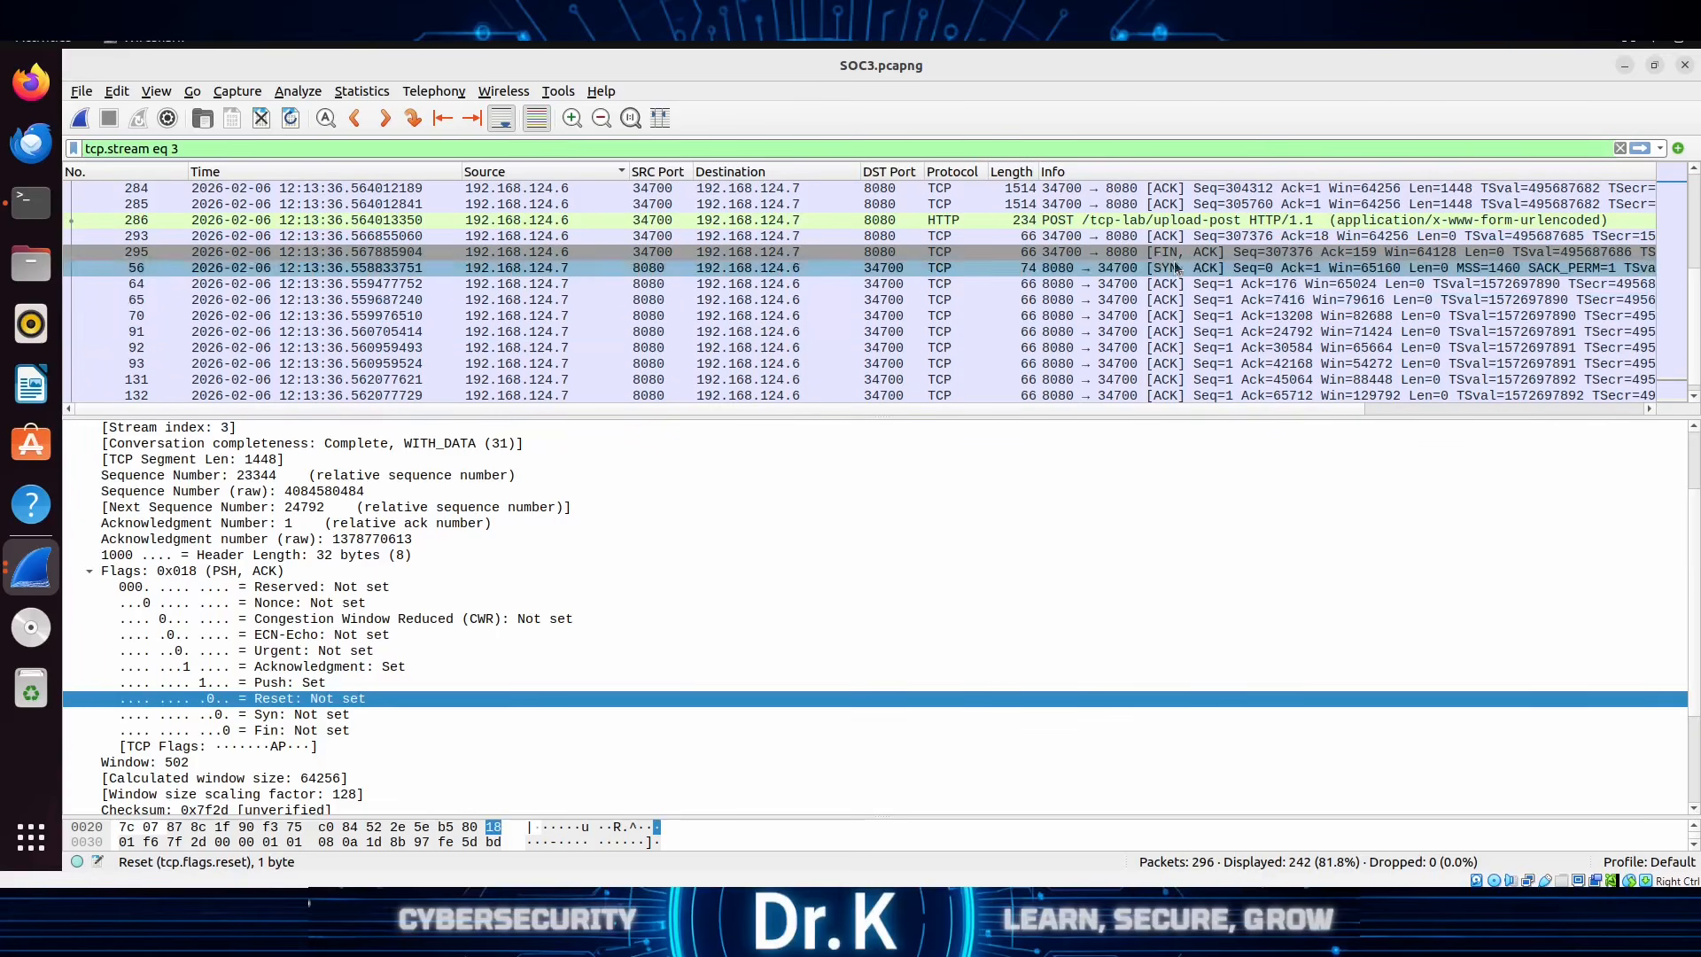
Step: Examine the TCP flags of the upload-post HTTP packet 286 and of the FIN, ACK packet 295
{"action": "left_click", "coordinate": [1047, 225]}
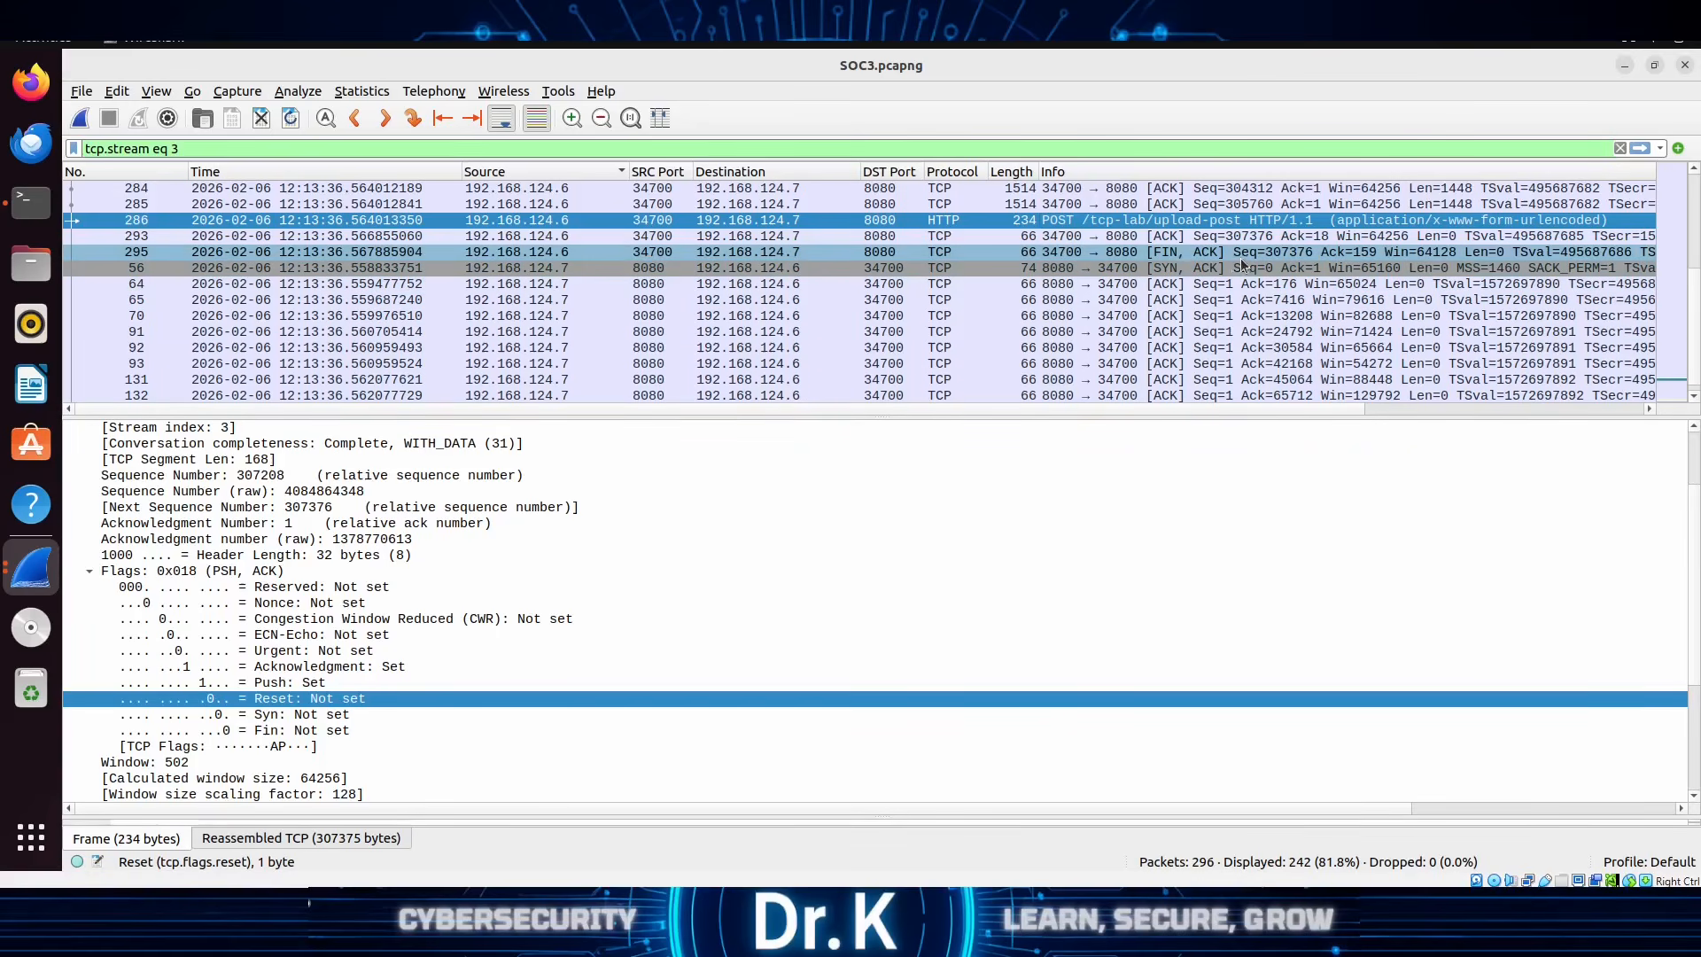
{"action": "left_click", "coordinate": [1193, 252]}
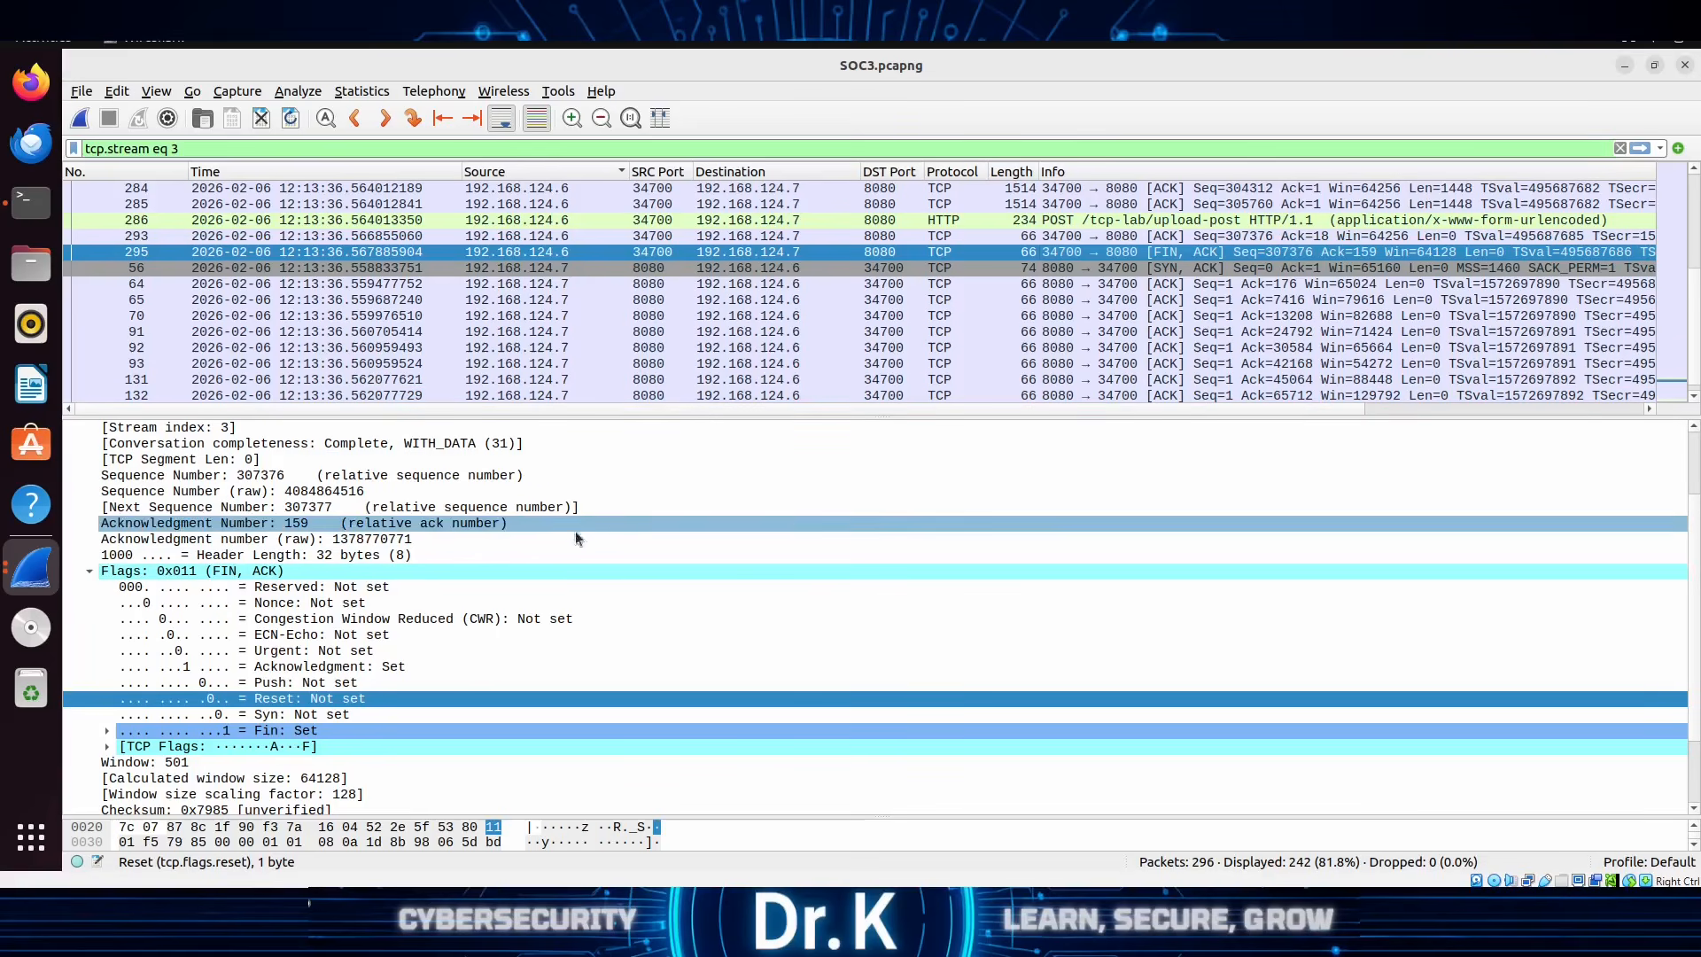
{"action": "left_click", "coordinate": [283, 698]}
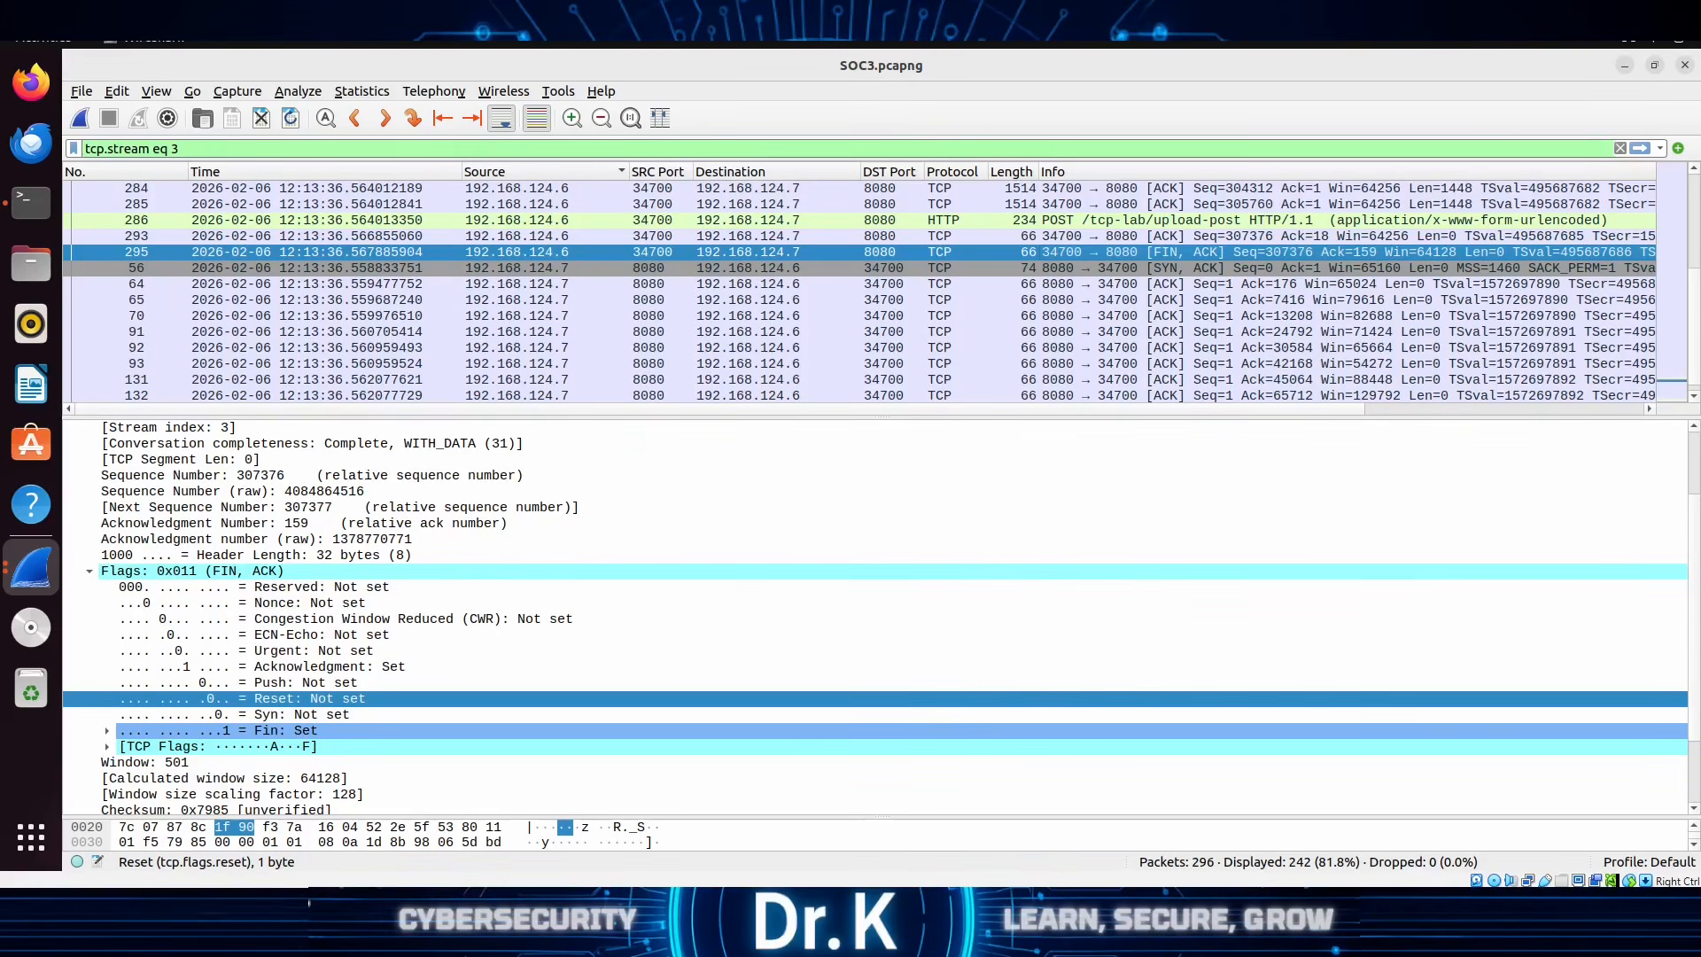
Step: Show the capture's conversation statistics and examine the Ethernet packet counts from A to B
{"action": "left_click", "coordinate": [358, 92]}
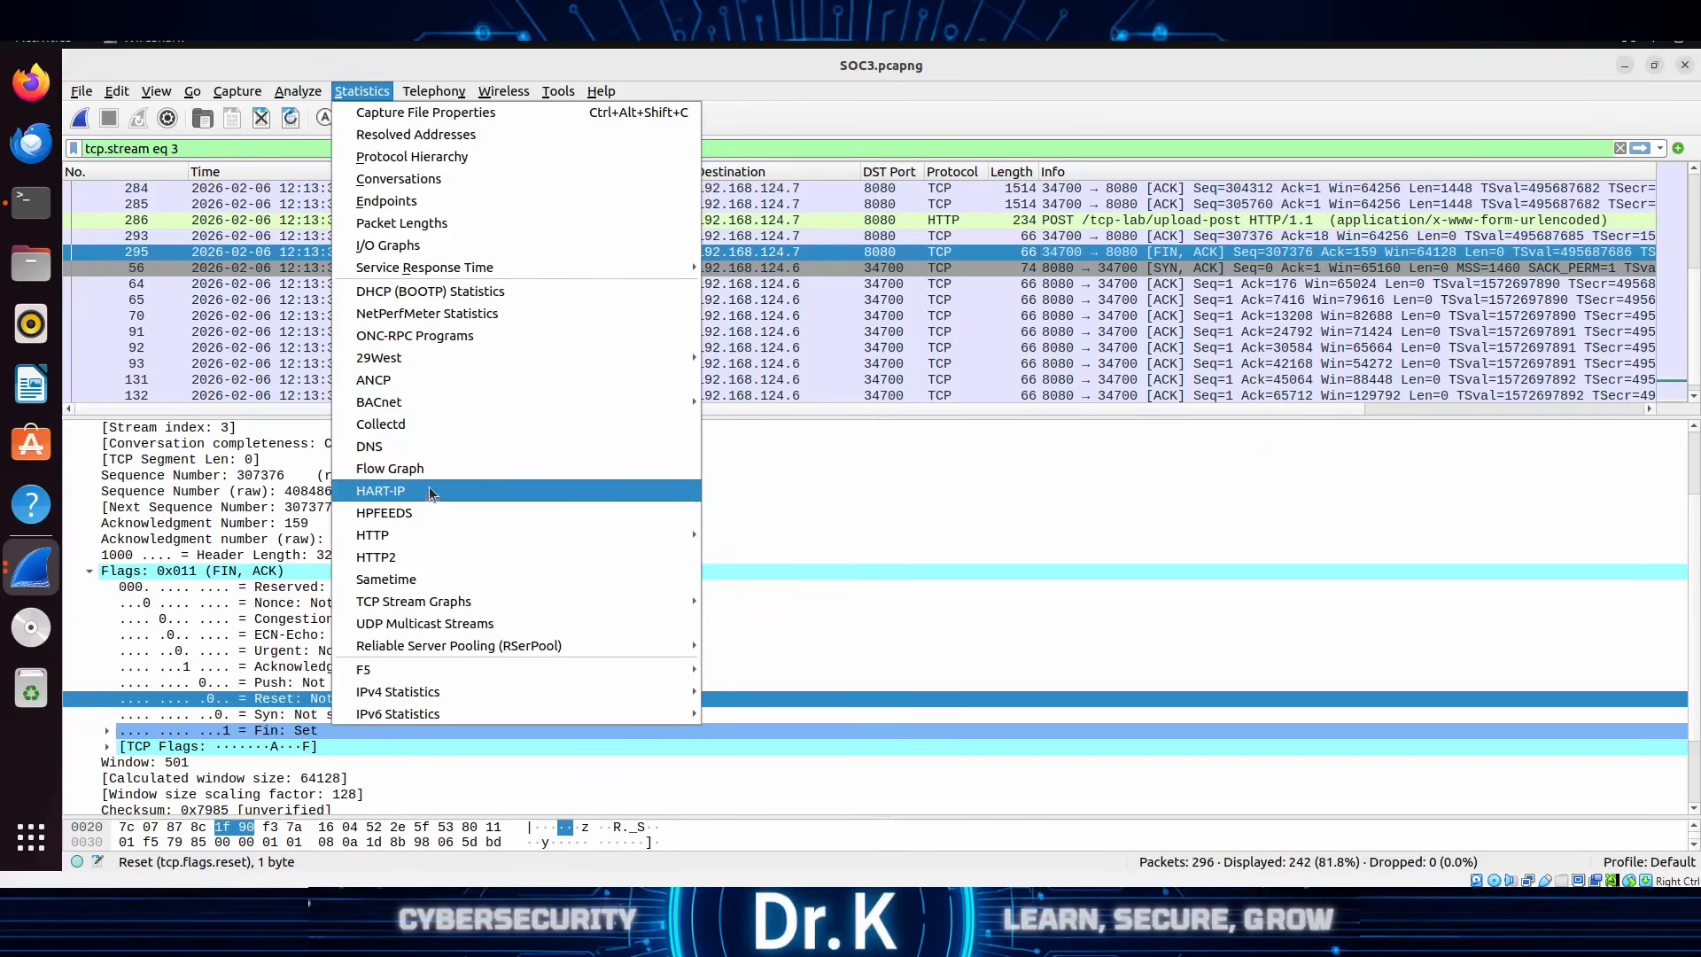
{"action": "left_click", "coordinate": [450, 183]}
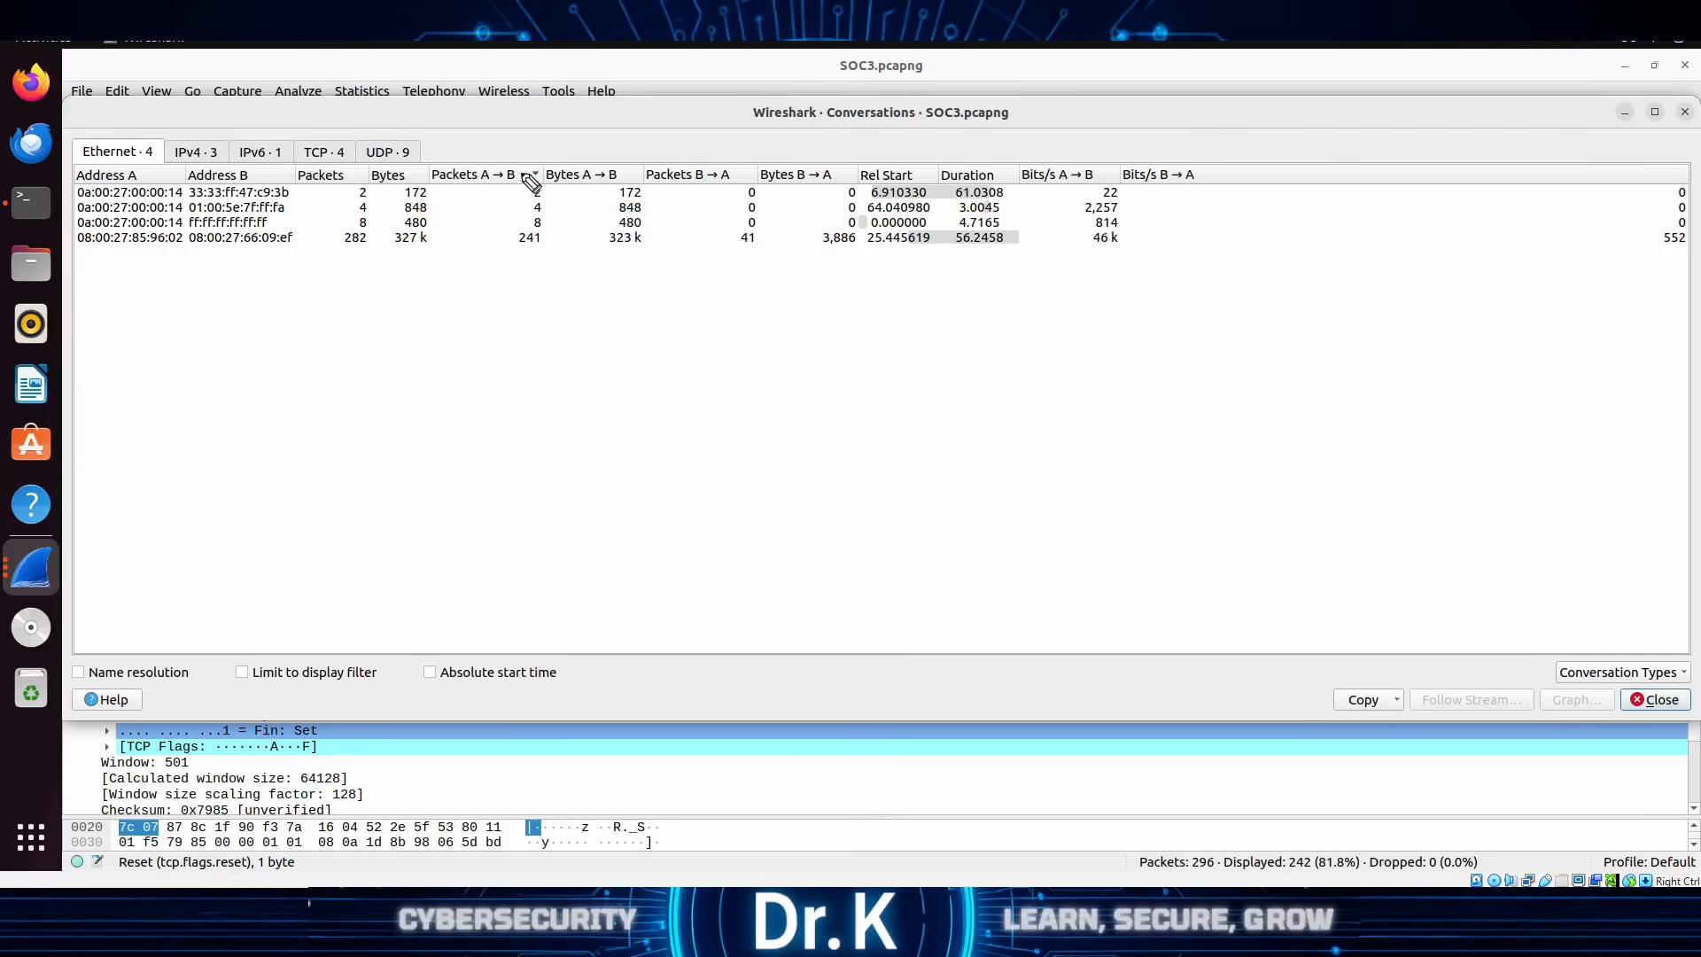
{"action": "mouse_move", "coordinate": [530, 182]}
{"action": "left_mouse_down"}
{"action": "mouse_move", "coordinate": [540, 202]}
{"action": "mouse_move", "coordinate": [500, 252]}
{"action": "mouse_move", "coordinate": [453, 217]}
{"action": "left_mouse_up"}
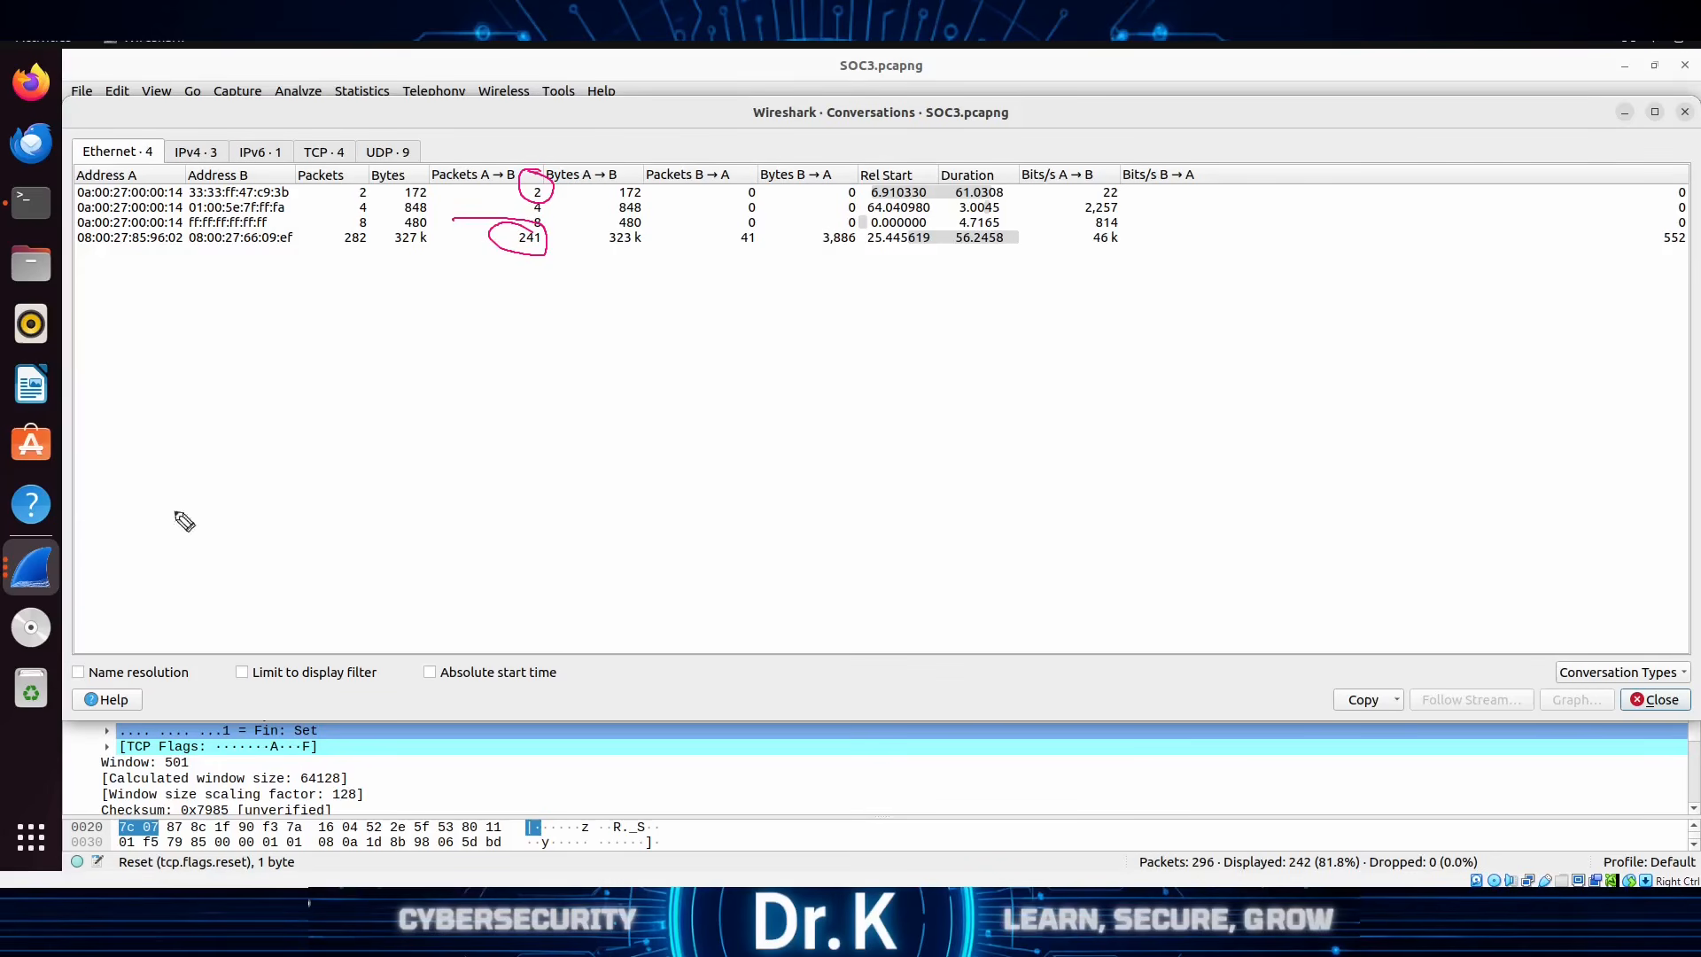